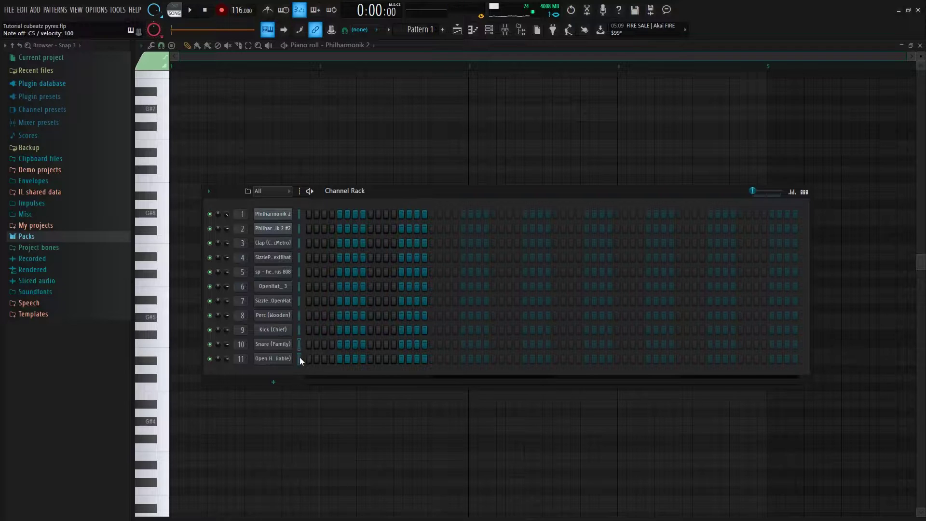
Step: Bring up the piano roll for the first Philharmonik 2 channel and draw a half-bar A4 note at the start of bar 1
right_click(291, 217)
click(309, 214)
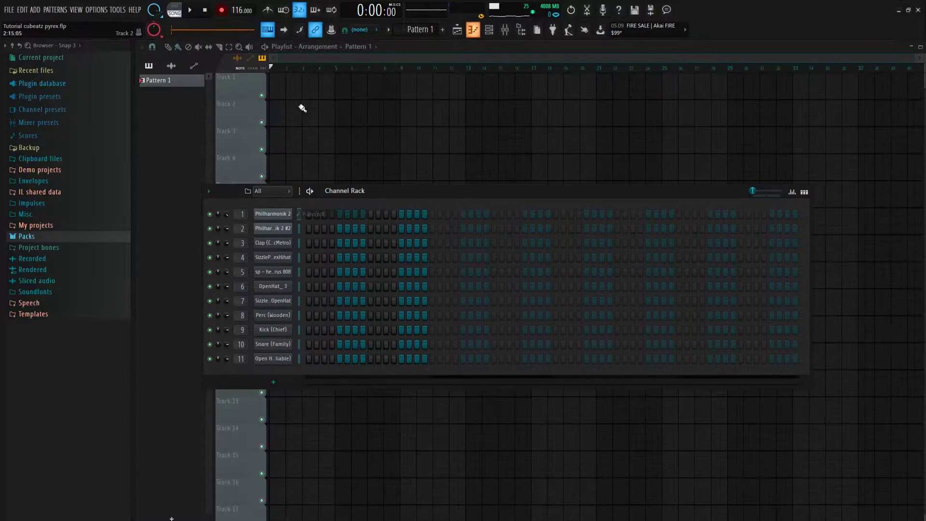
click(473, 30)
scroll(397, 163, down, 3)
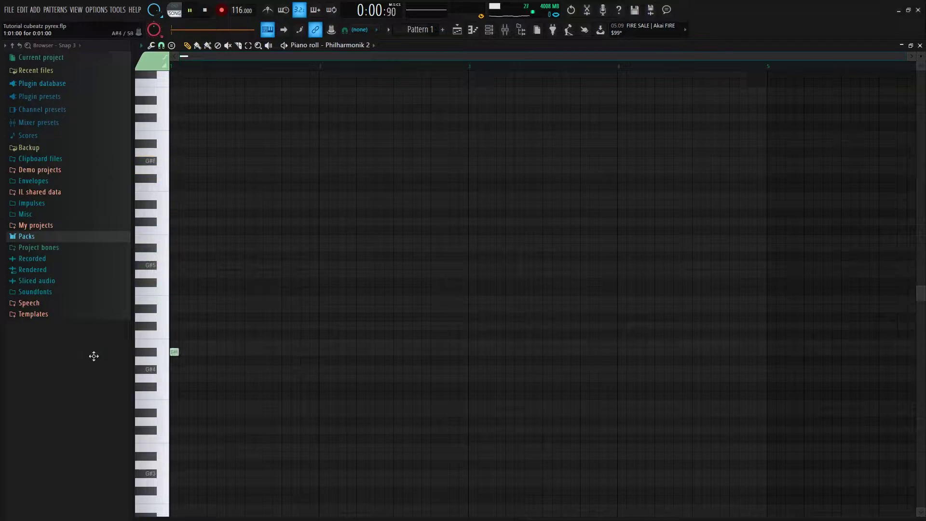
click(284, 47)
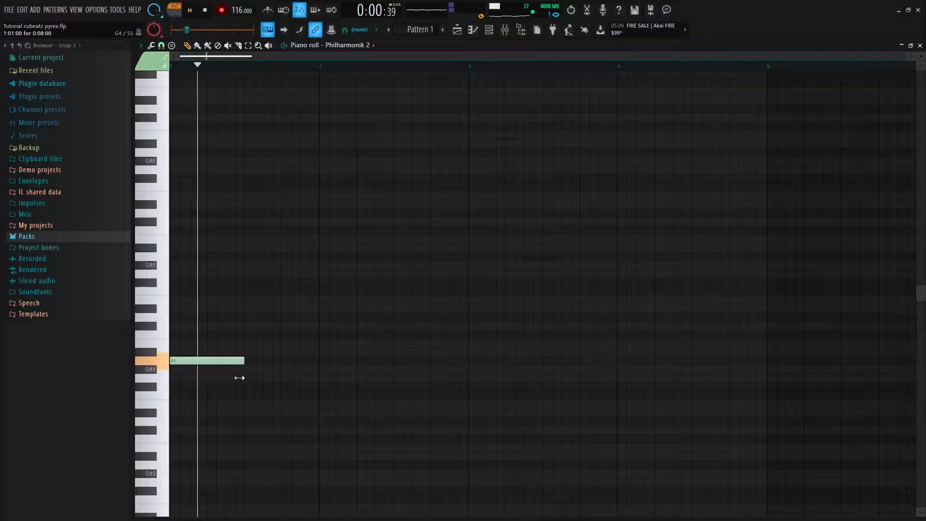
Step: Add a half-bar C5 note in the second half of bar 1 and play the pattern
key(space)
drag(249, 349, 264, 333)
key(space)
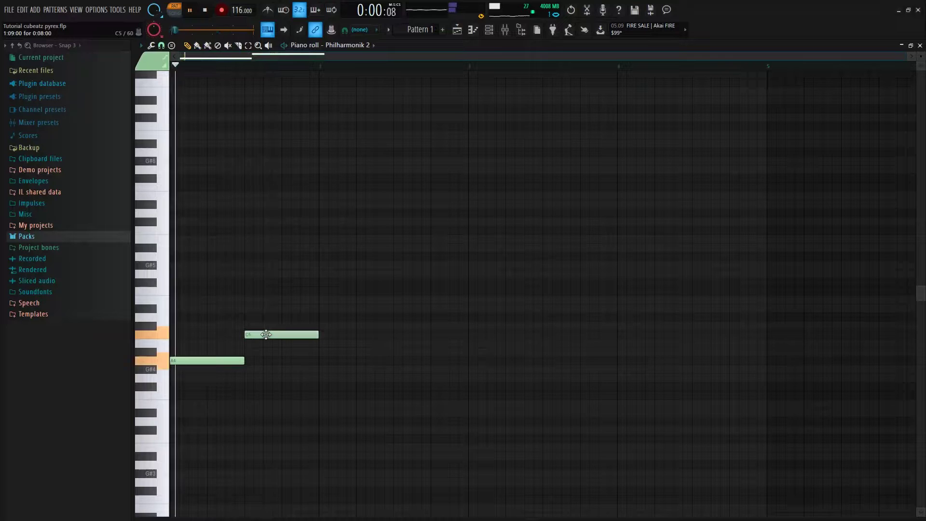
Step: Set the piano roll's scale highlighting to root note A
click(141, 45)
mouse_move(169, 104)
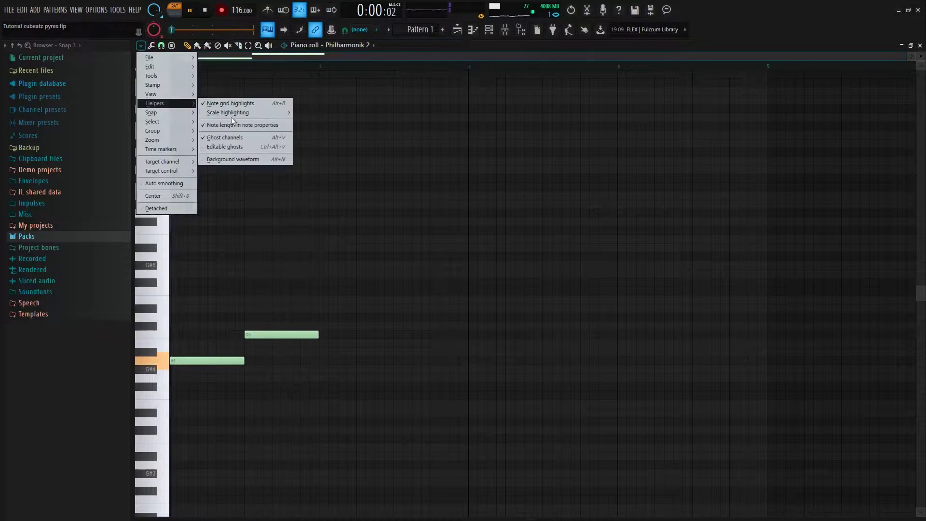
mouse_move(233, 114)
click(313, 203)
key(space)
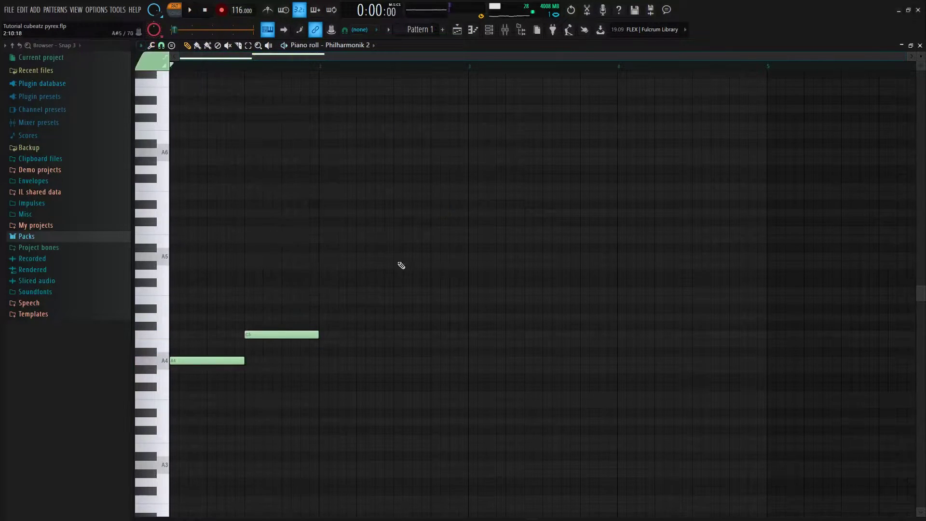
Step: Raise the C5 note to E5 and add a half-bar F5 note right after it, auditioning the changes
drag(278, 332, 277, 297)
key(space)
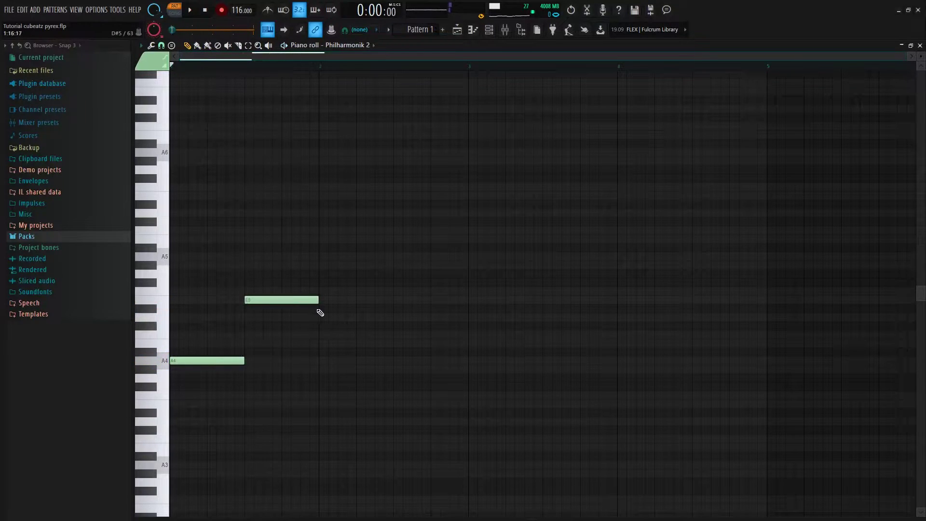
drag(319, 309, 316, 289)
key(space)
Step: Lengthen A4 to fill bar 1 and place the other two notes in bar 2, an octave lower at E4 and F4
drag(413, 320, 366, 300)
drag(268, 395, 318, 360)
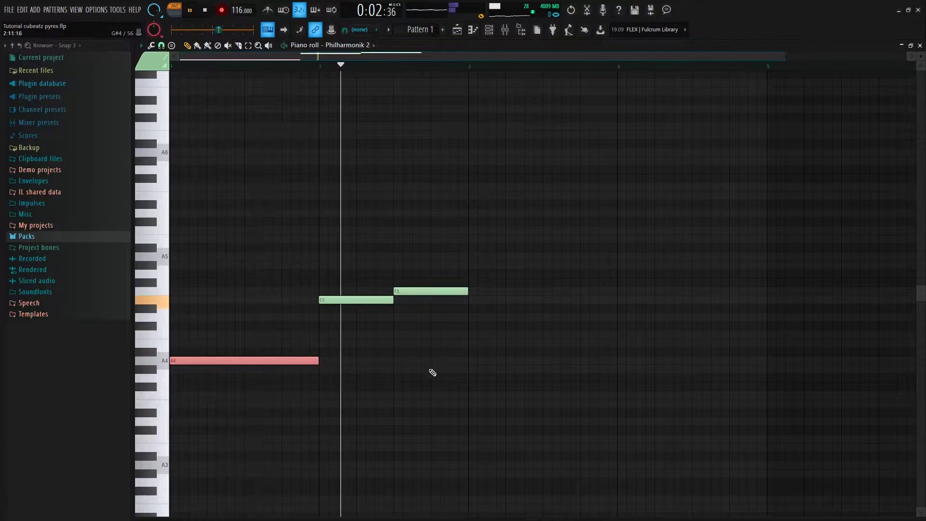
scroll(419, 372, up, 2)
drag(774, 327, 547, 207)
key(ctrl+Down)
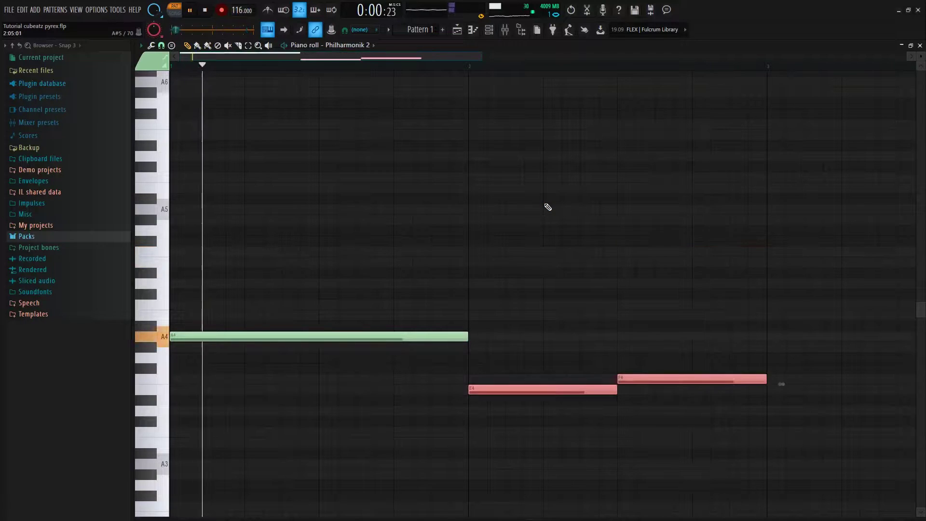
key(ctrl+d)
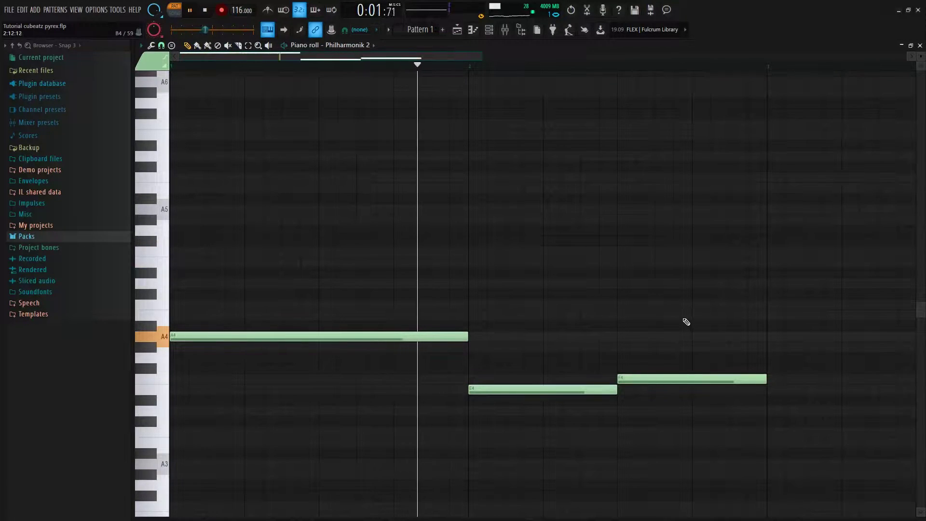
Step: Swap the two bar 2 notes so that F4 plays first and E4 second
scroll(664, 71, down, 2)
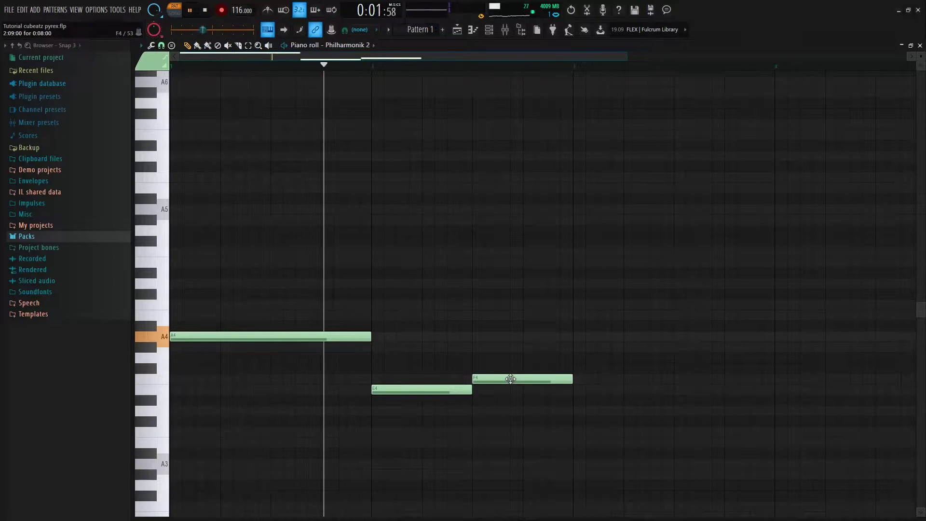
key(space)
click(455, 389)
drag(455, 390, 488, 391)
key(space)
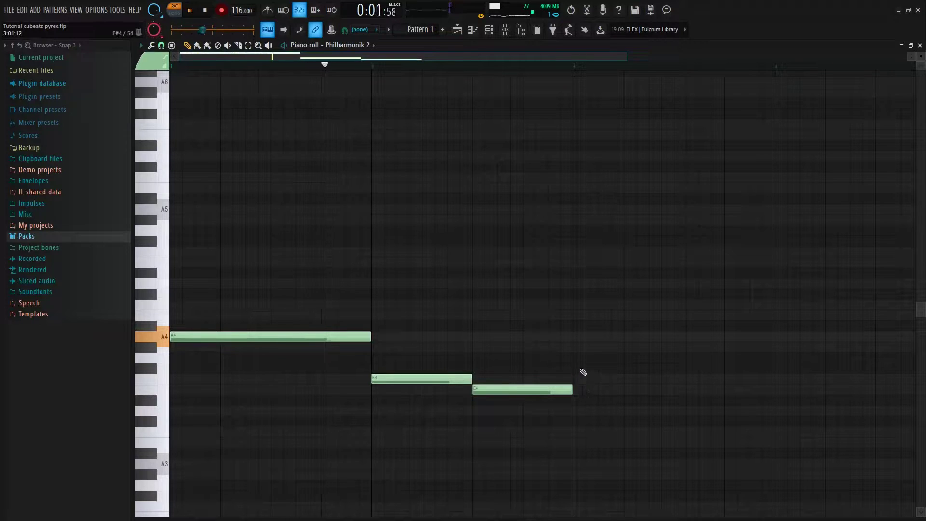
Step: Double the bass line an octave higher with a full-bar A5 followed by half-bar F5 and E5 notes
click(489, 29)
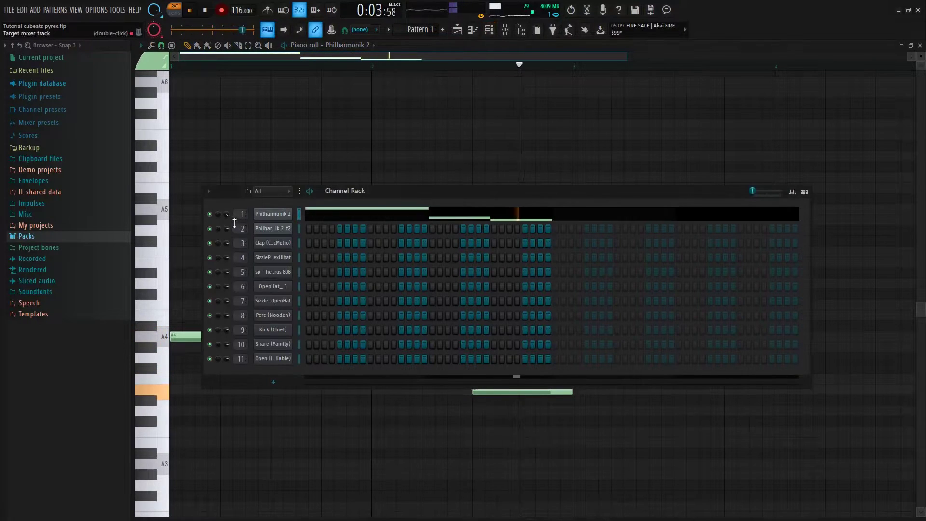
key(F6)
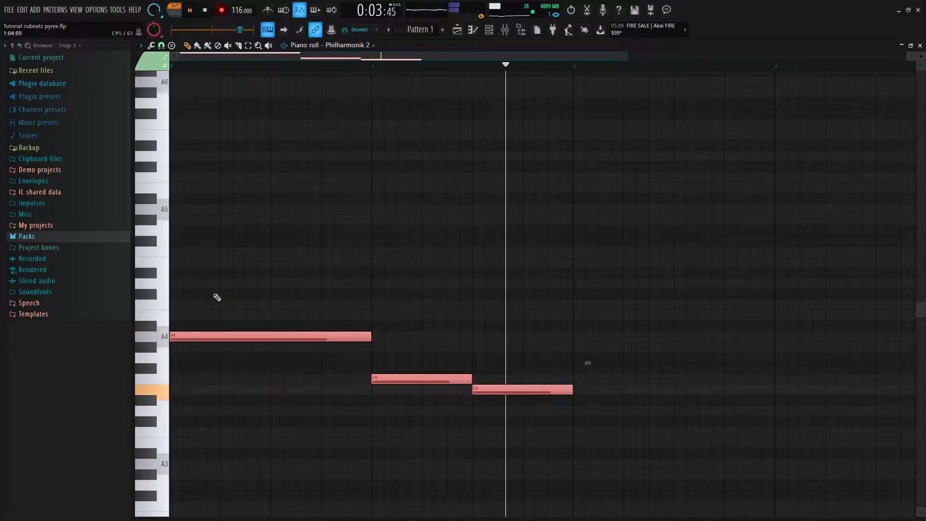
drag(241, 215, 126, 207)
key(space)
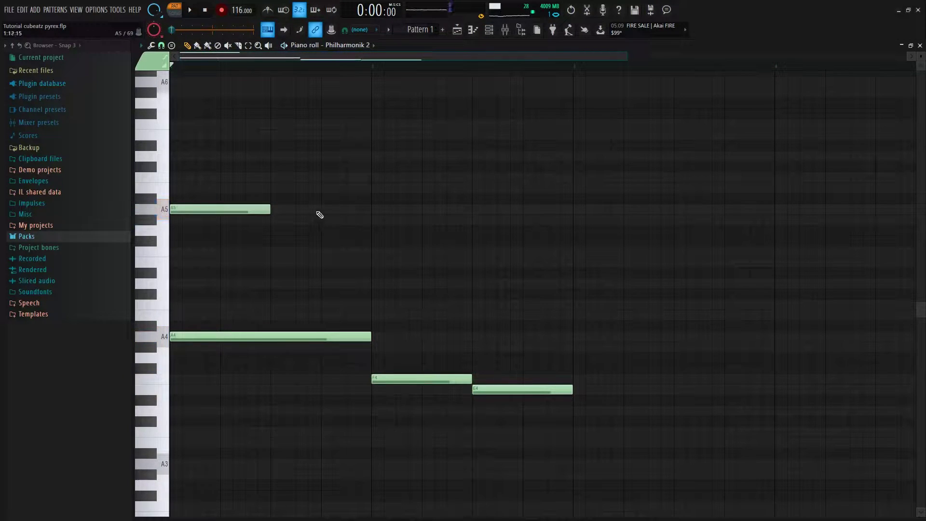
drag(366, 226, 372, 252)
click(511, 241)
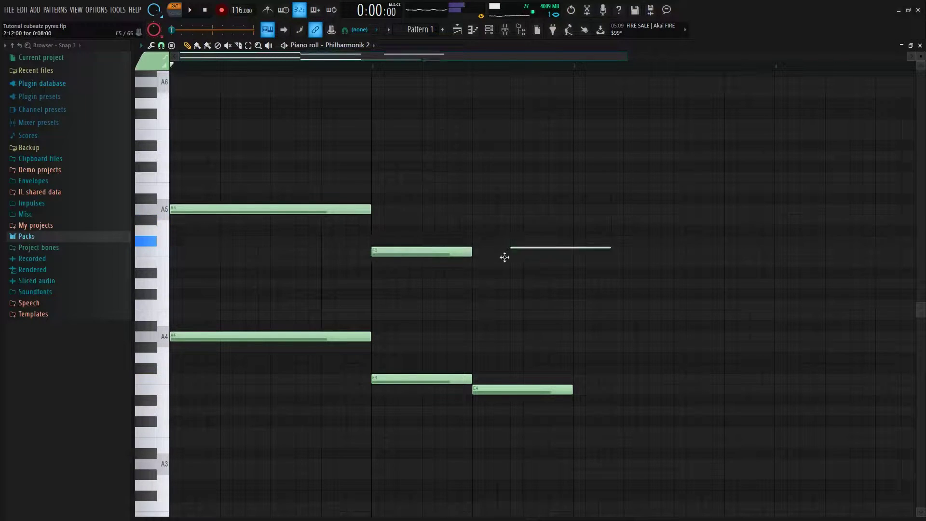
drag(507, 255, 471, 264)
key(space)
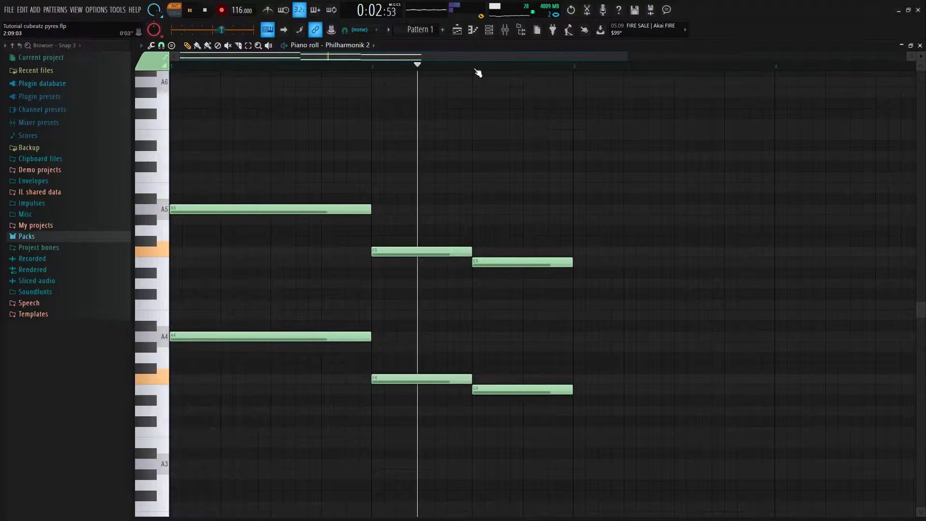
Step: Add half-bar C6 and E6 notes above the first A5, starting at steps 2 and 3 of bar 1, and audition them
key(space)
mouse_move(338, 132)
mouse_down()
mouse_move(145, 155)
mouse_move(116, 177)
mouse_up()
key(space)
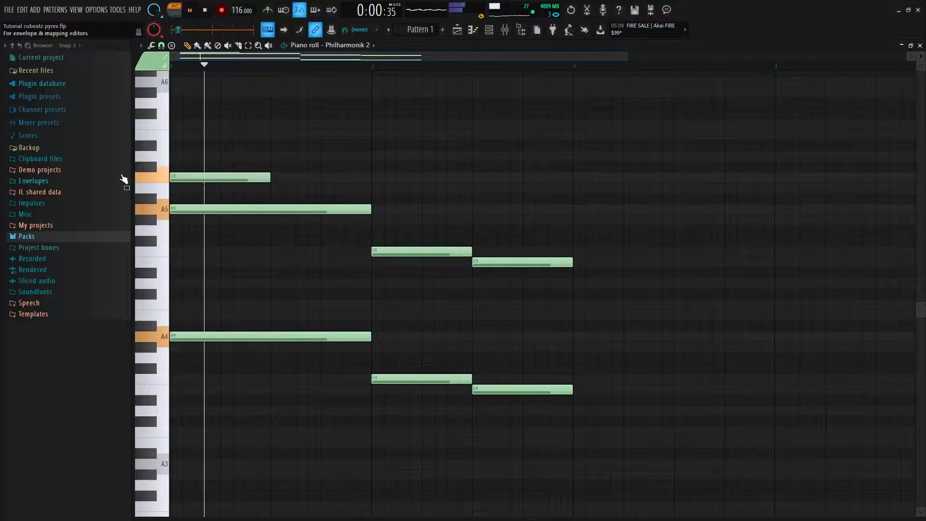
key(space)
click(189, 135)
scroll(136, 134, up, 3)
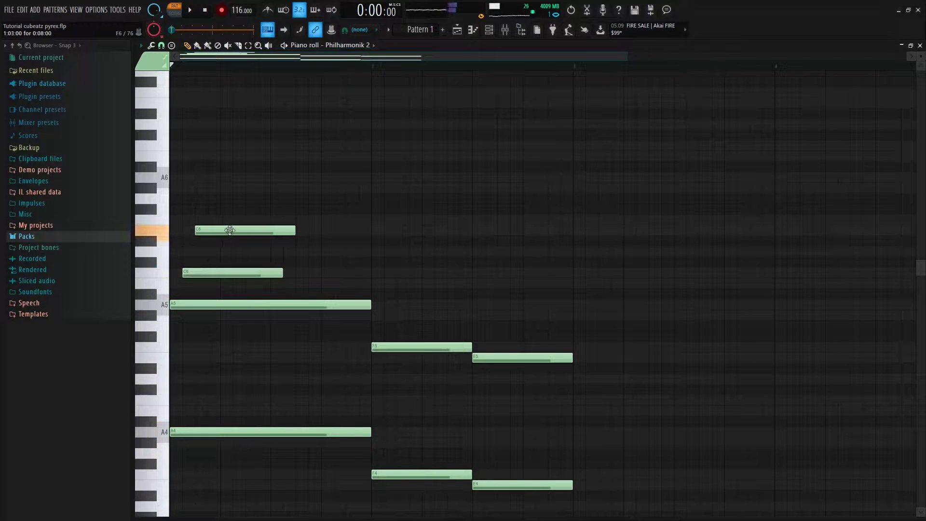
key(space)
key(space)
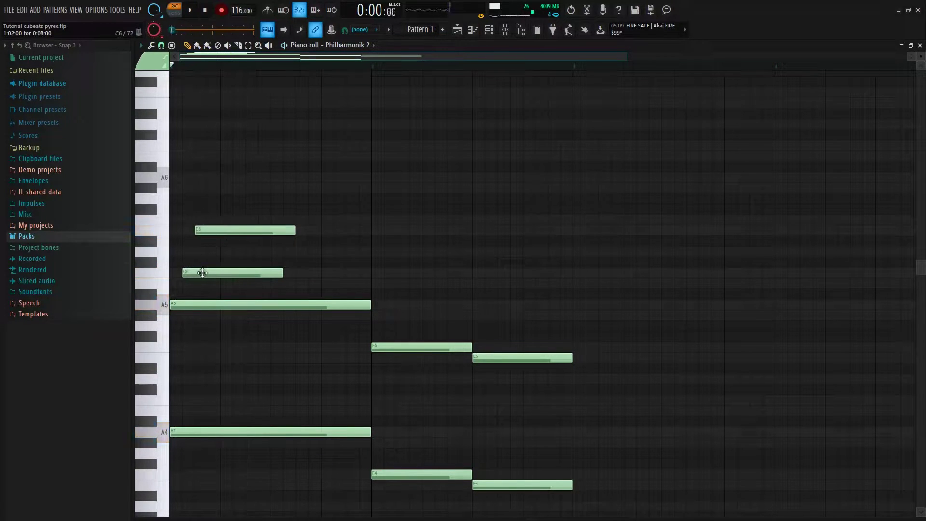
Step: Delay the C6 note and move E6 close to the start of bar 1, removing the trial F6 note
key(space)
drag(194, 273, 225, 273)
key(space)
click(208, 219)
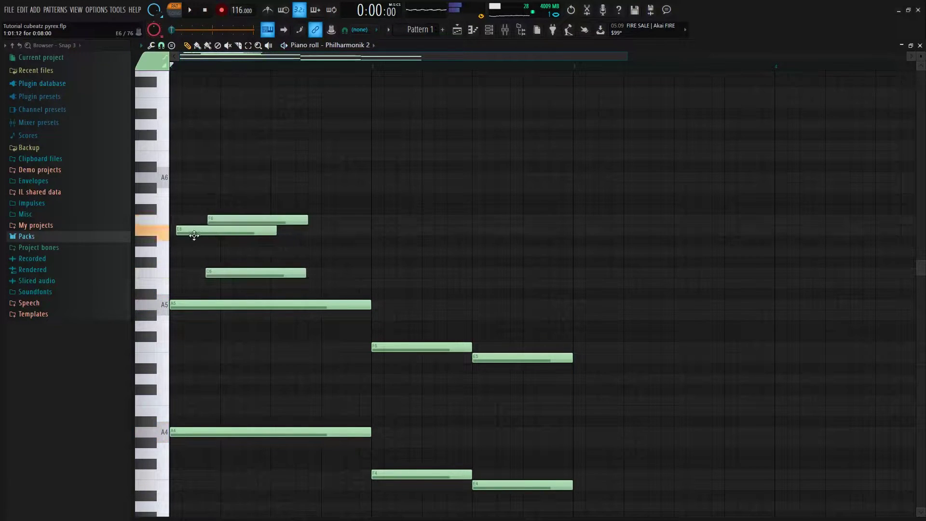
key(space)
right_click(295, 220)
Step: Shorten the opening E6 note and add a half-bar E6 just after it, checking the timing by playback
key(space)
key(space)
key(space)
key(space)
key(space)
drag(250, 271, 245, 238)
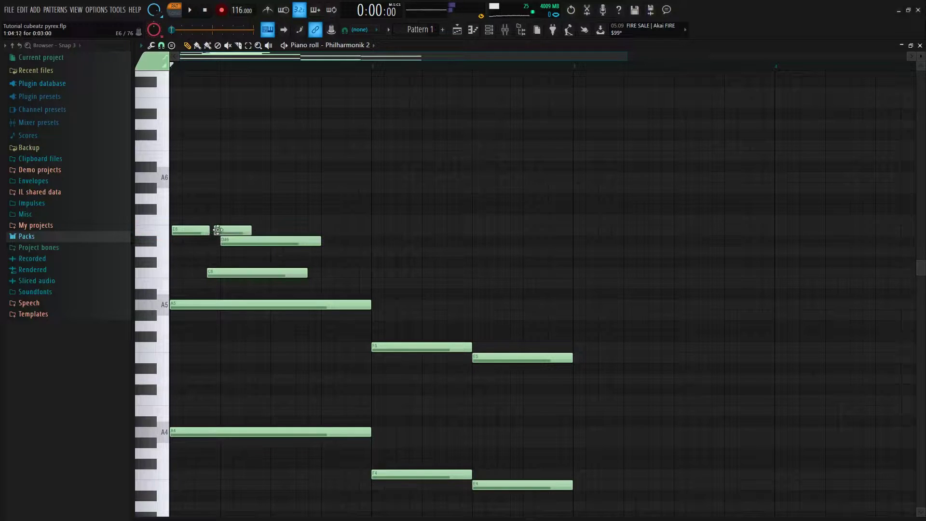
drag(225, 240, 231, 229)
key(space)
key(space)
key(space)
key(space)
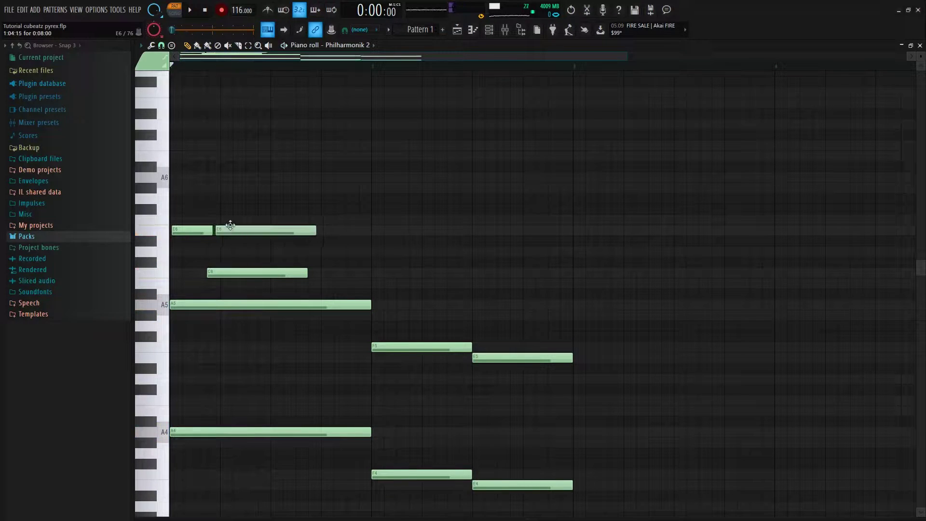
Step: Add a half-bar A6 note above the second E6, starting just after it, and audition the chord
key(space)
click(232, 187)
key(space)
key(space)
drag(237, 186, 239, 178)
key(space)
key(space)
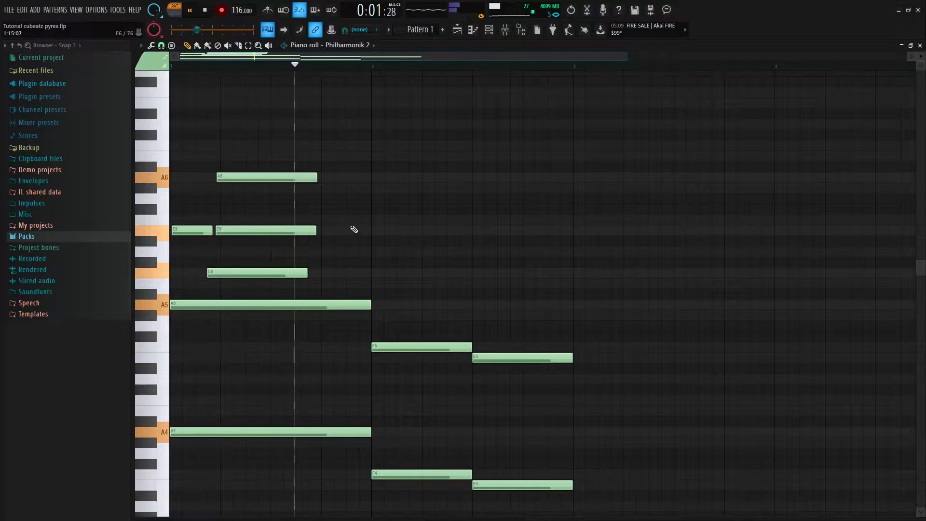
Step: Lengthen the C6, second E6 and A6 notes together to nearly the end of bar 1 and play the result
key(space)
drag(352, 287, 358, 186)
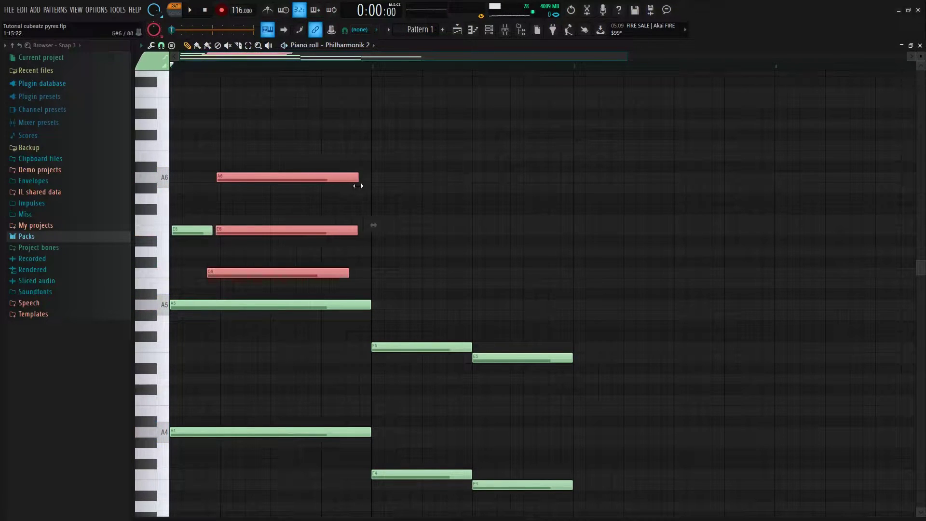
click(417, 207)
scroll(415, 74, down, 2)
key(space)
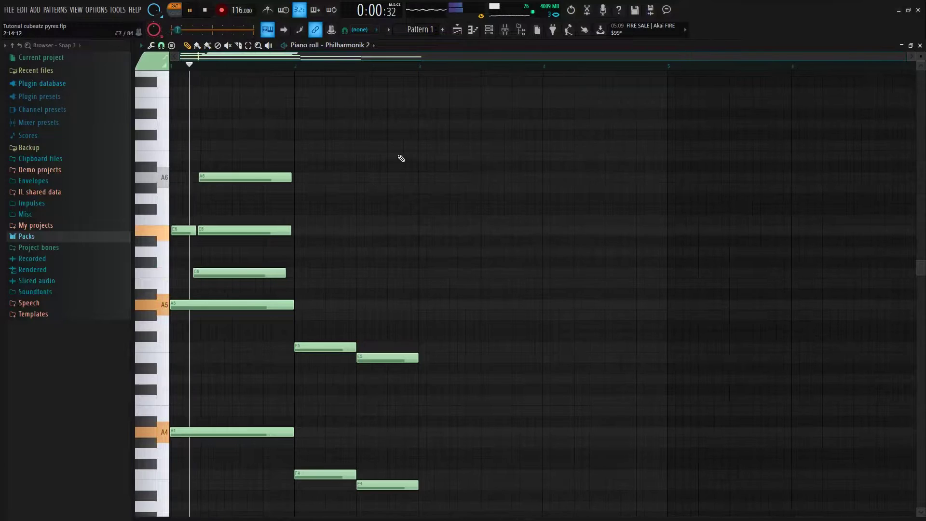
Step: Copy the upper four-note phrase to bar 2 as a short C6 plus A5, C6 and F6, shortened to fit the bar's first half
drag(343, 285, 171, 140)
drag(270, 230, 391, 230)
key(space)
drag(341, 277, 375, 304)
click(434, 313)
drag(447, 322, 291, 193)
drag(417, 309, 369, 182)
drag(411, 220, 348, 228)
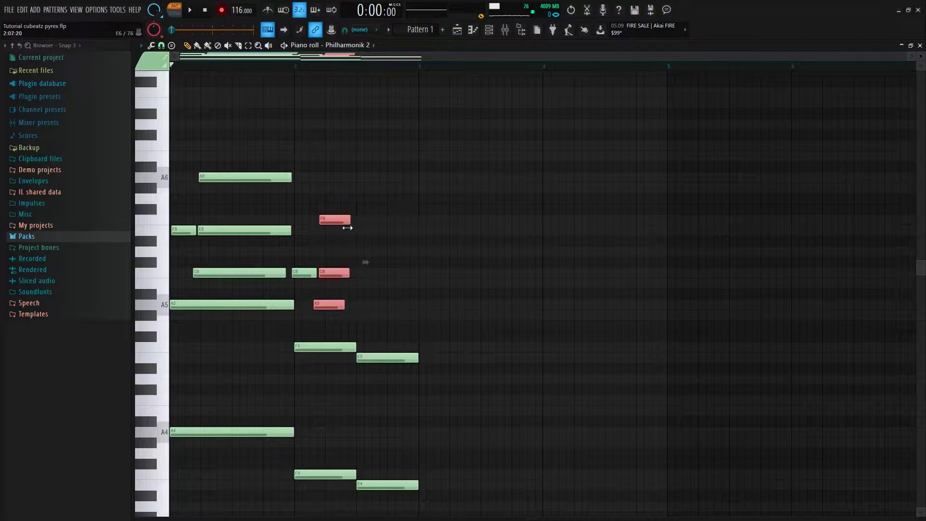
Step: Duplicate the four-note phrase into the second half of bar 2 and change its pitches to B5, G#5, B5 and E6
drag(372, 320, 314, 229)
key(ctrl+b)
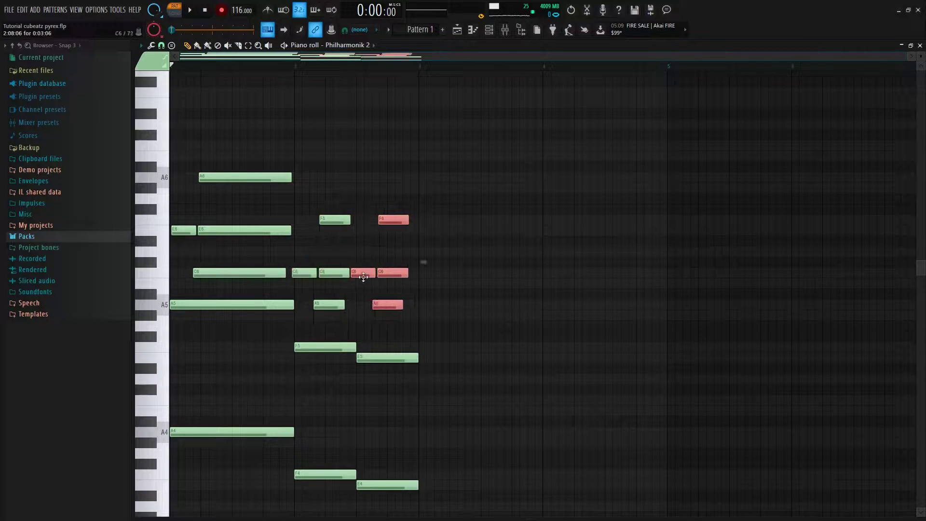
drag(367, 277, 366, 288)
key(space)
click(413, 315)
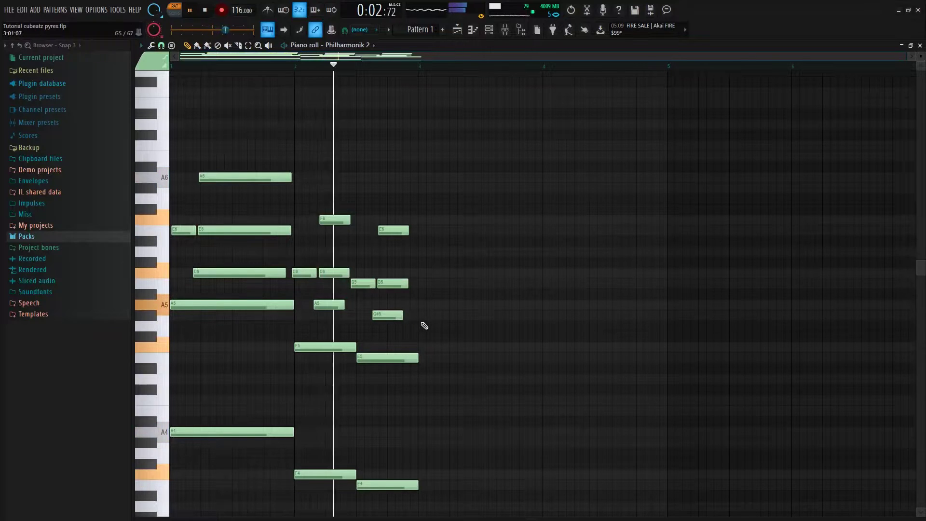
Step: Shift both upper four-note groups in bar 2 slightly later, starting with the second group
drag(419, 327, 376, 224)
drag(395, 283, 403, 283)
ctrl+click(464, 283)
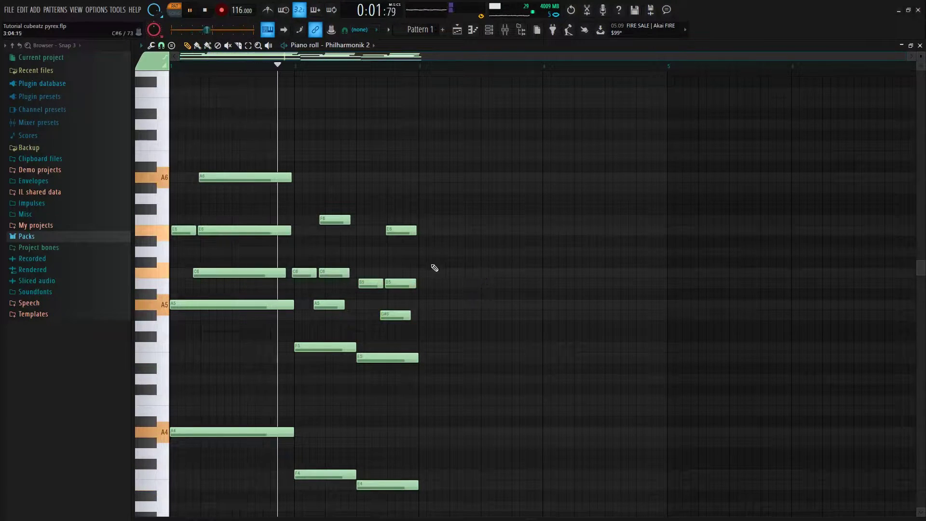
drag(346, 320, 291, 204)
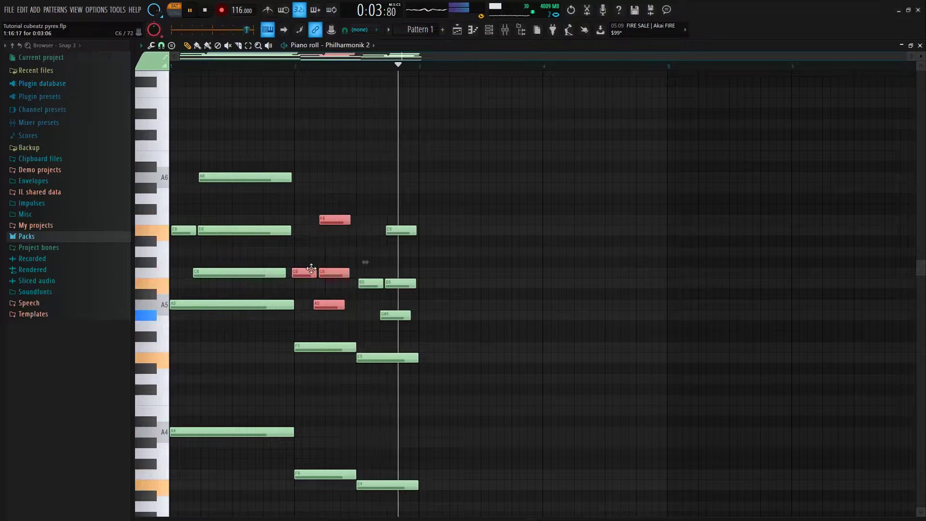
drag(311, 268, 319, 268)
ctrl+click(367, 305)
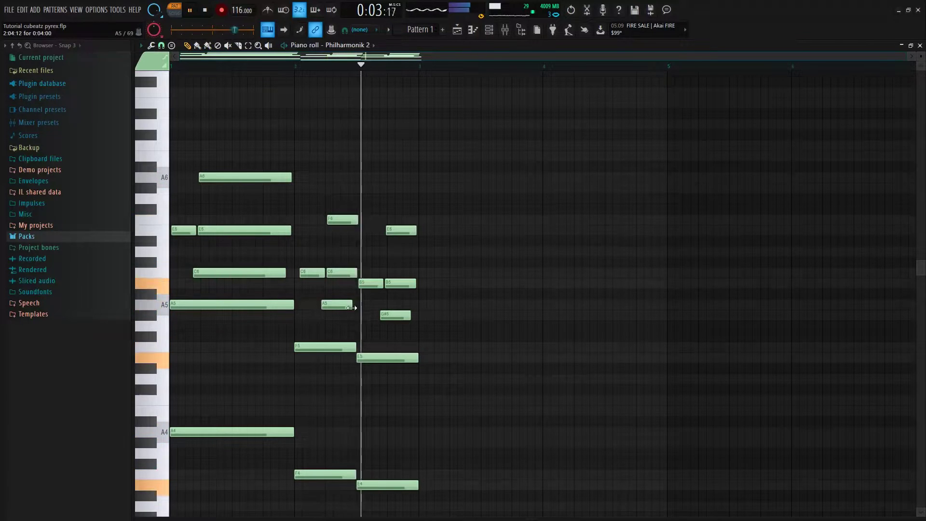
Step: Nudge the short C6 pickup and the A5, C6 and F6 notes in bar 2 slightly earlier
drag(348, 313, 307, 204)
ctrl+click(316, 256)
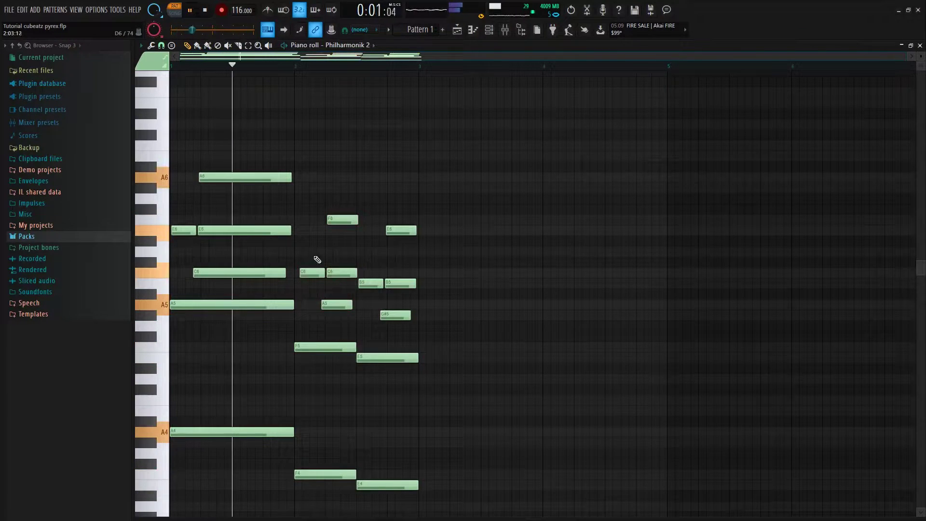
drag(314, 275, 317, 274)
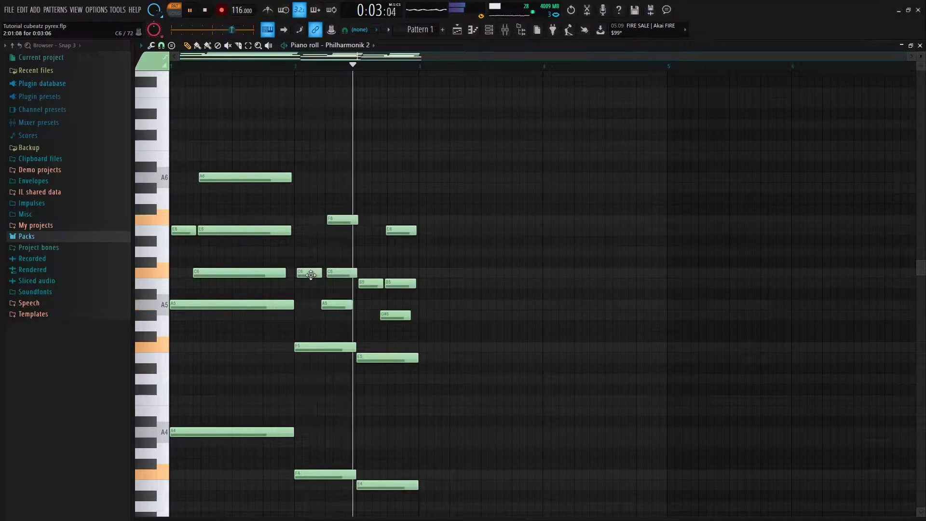
drag(342, 319, 342, 218)
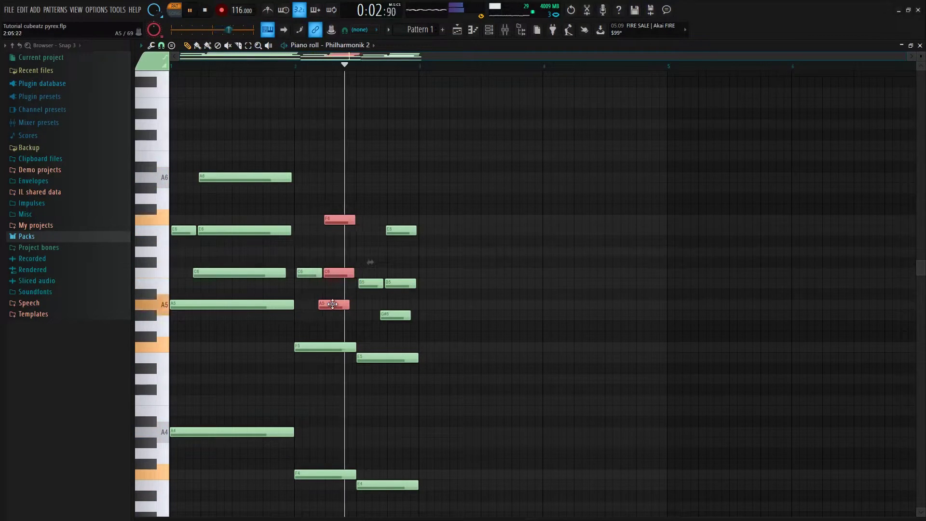
Step: Nudge the selected A5, C6 and F6 notes in bar 2 slightly later and clear the selection
drag(335, 305, 333, 304)
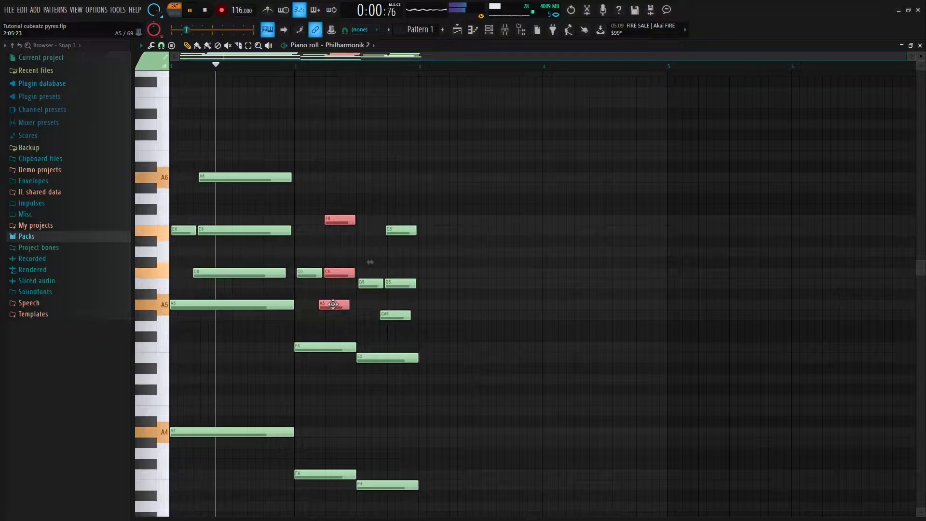
click(338, 302)
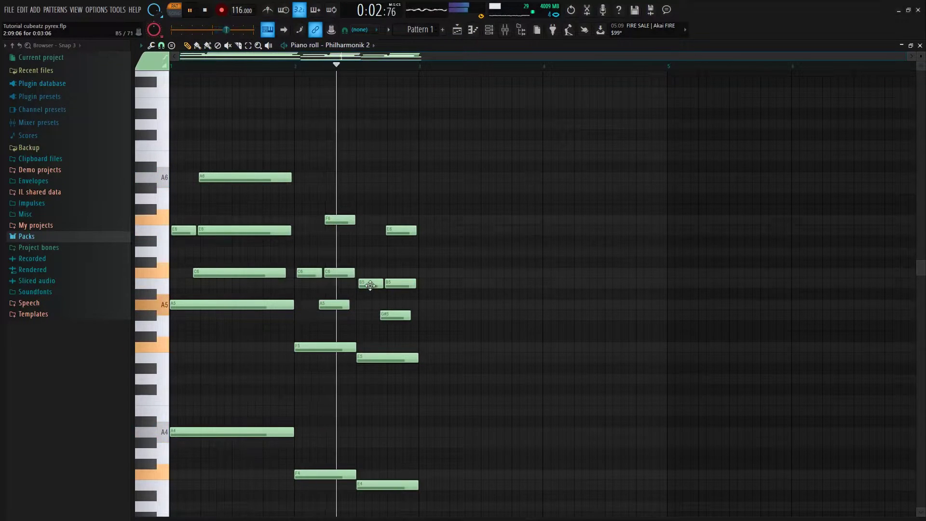
drag(407, 328, 406, 226)
click(434, 219)
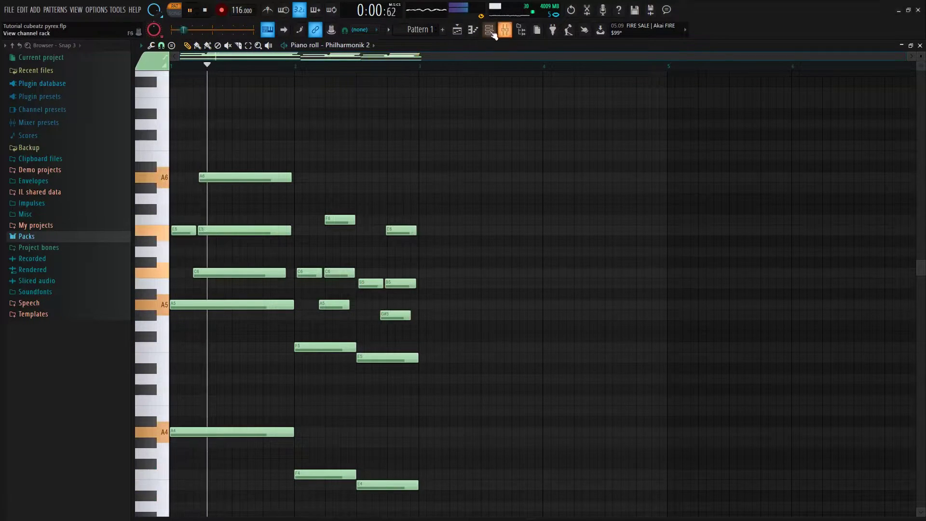
Step: Duplicate the whole two-bar chord melody into bars 3 and 4
drag(461, 506, 68, 140)
key(ctrl+b)
mouse_move(553, 513)
mouse_down()
mouse_move(553, 421)
mouse_move(552, 502)
mouse_up()
scroll(702, 319, down, 3)
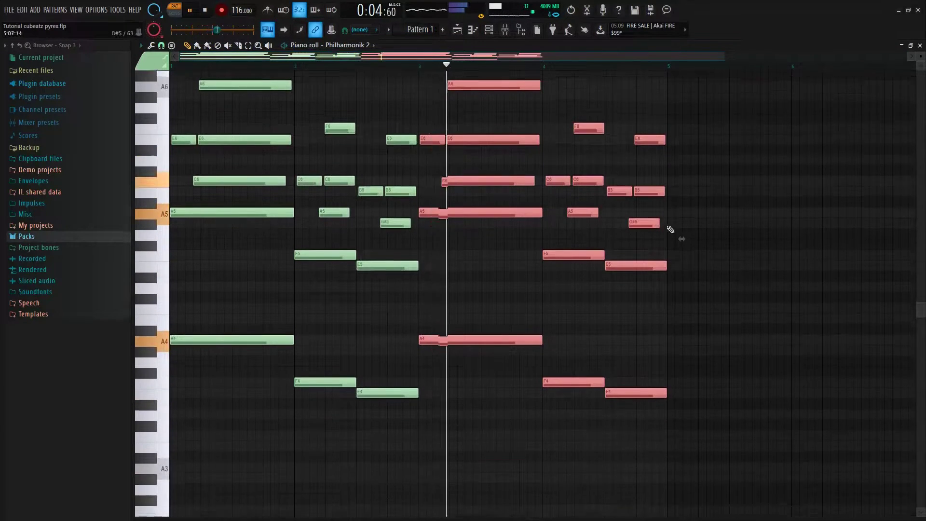
scroll(419, 61, up, 4)
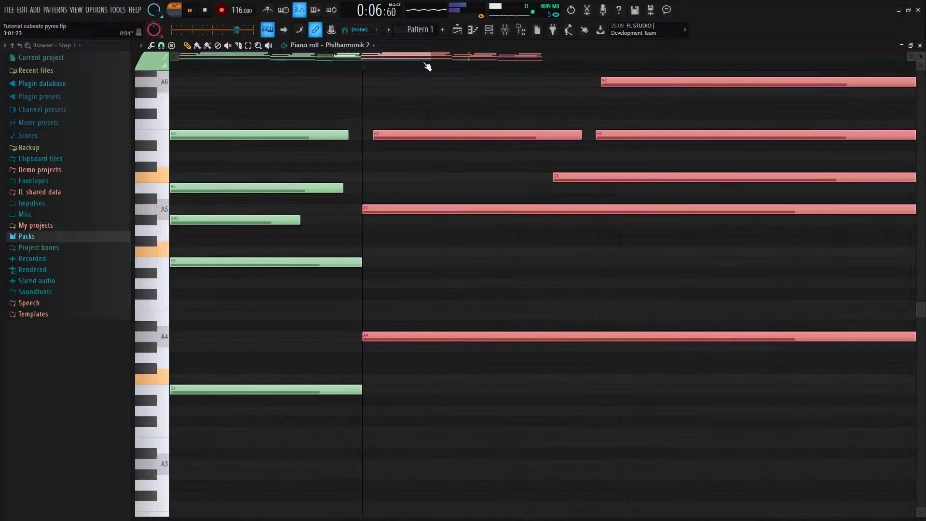
scroll(426, 65, down, 5)
click(652, 175)
Step: Vary the velocities of individual notes across the four bars in the velocity editor, leaving only the note grid shown
key(space)
drag(459, 514, 459, 182)
mouse_move(530, 327)
mouse_down()
mouse_move(227, 306)
mouse_move(521, 305)
mouse_up()
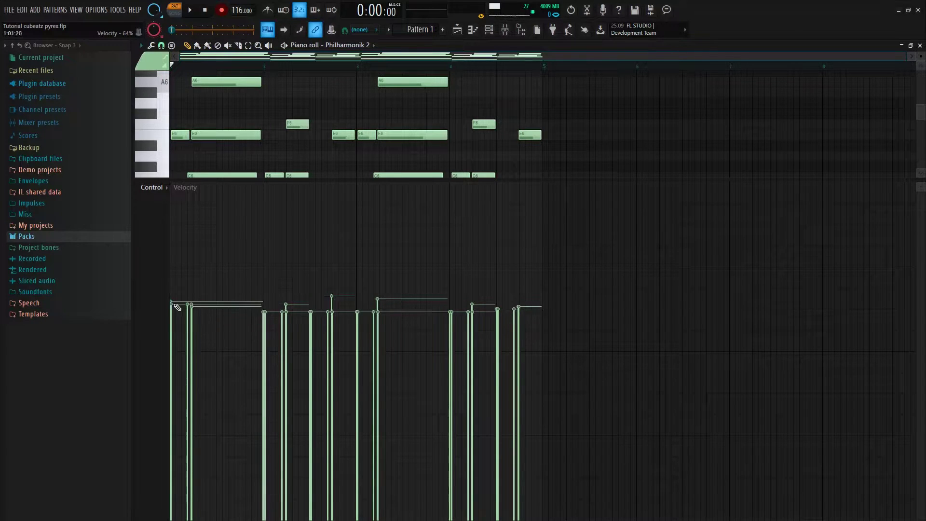
key(space)
drag(428, 183, 428, 516)
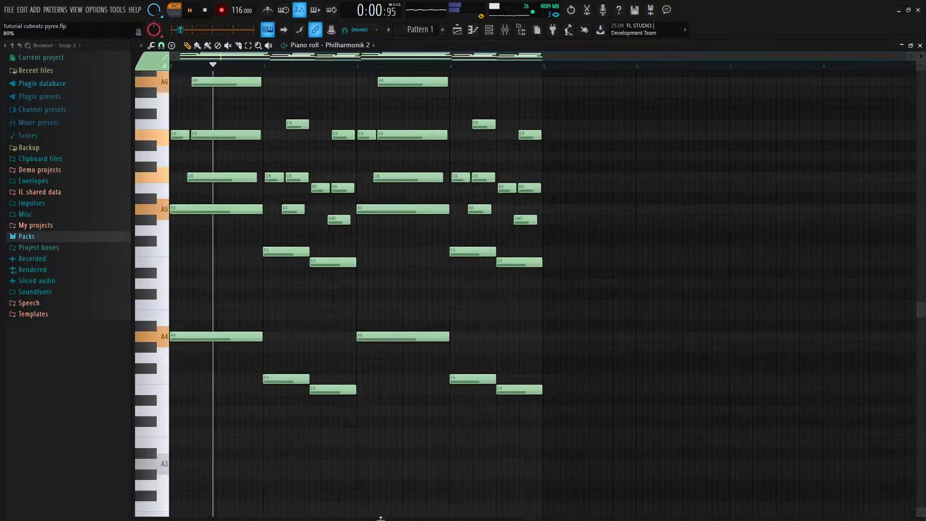
Step: Randomize the levels of all notes with the pattern option off and the velocity amount at 23%
scroll(529, 374, up, 4)
key(ctrl+a)
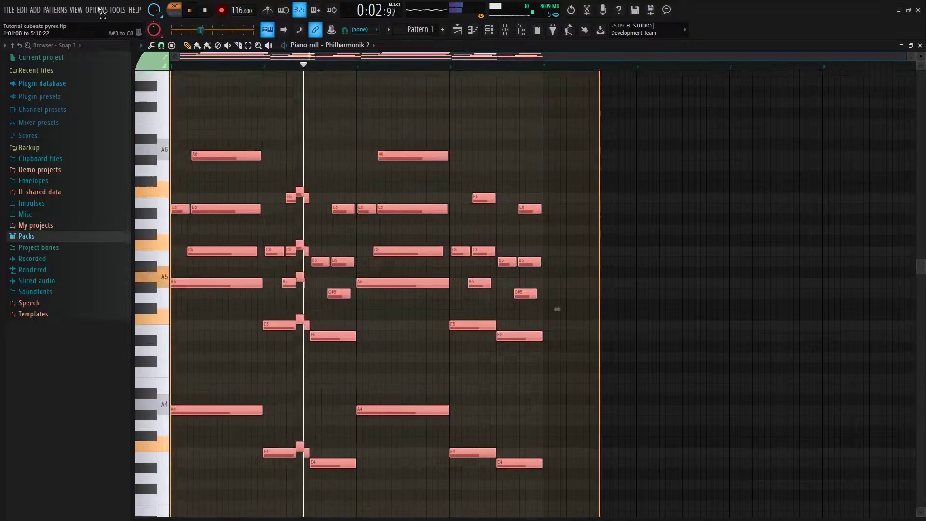
click(141, 45)
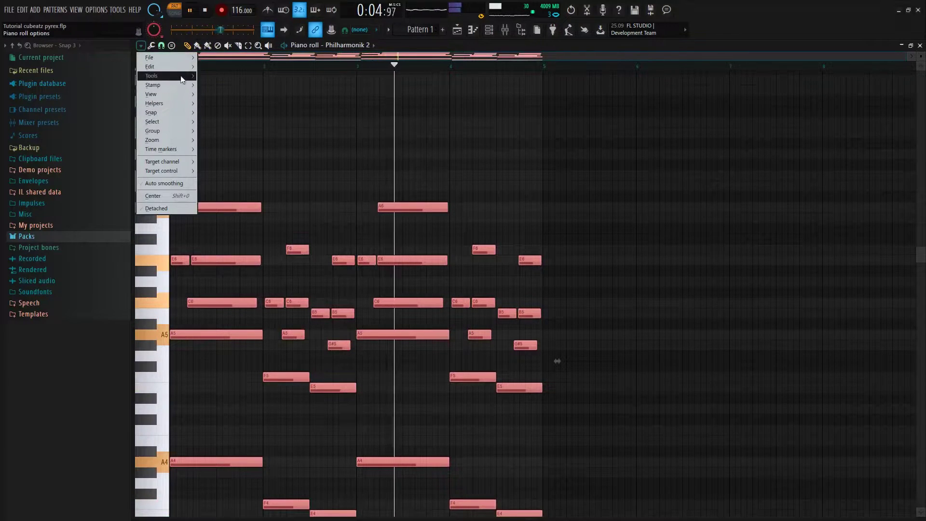
mouse_move(181, 76)
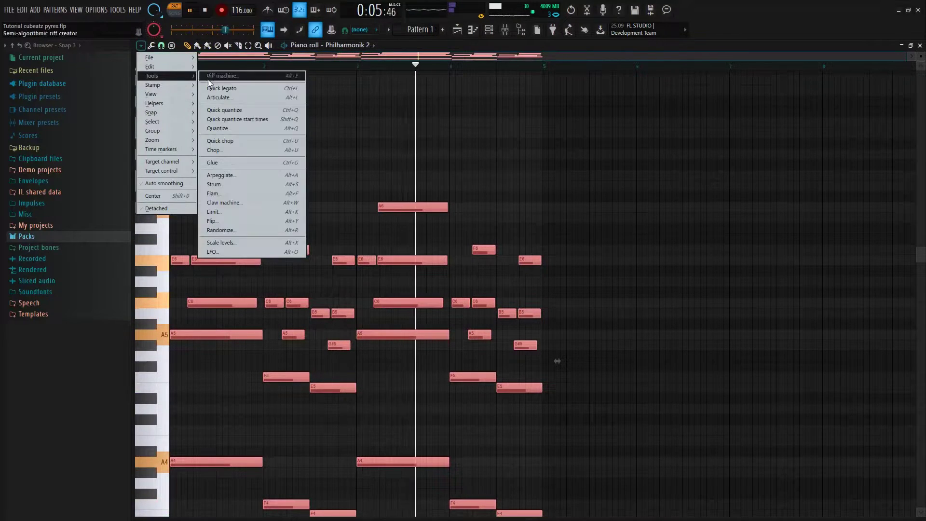
click(231, 230)
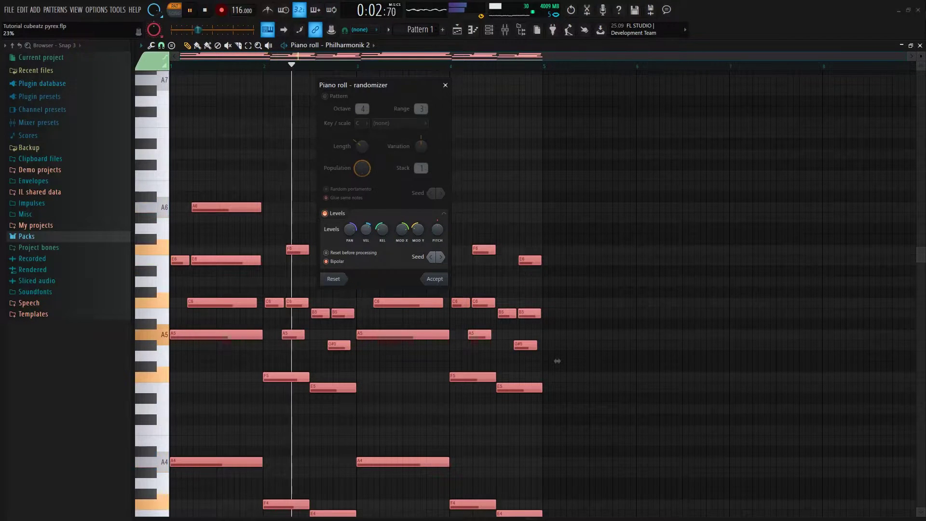
click(437, 280)
click(489, 155)
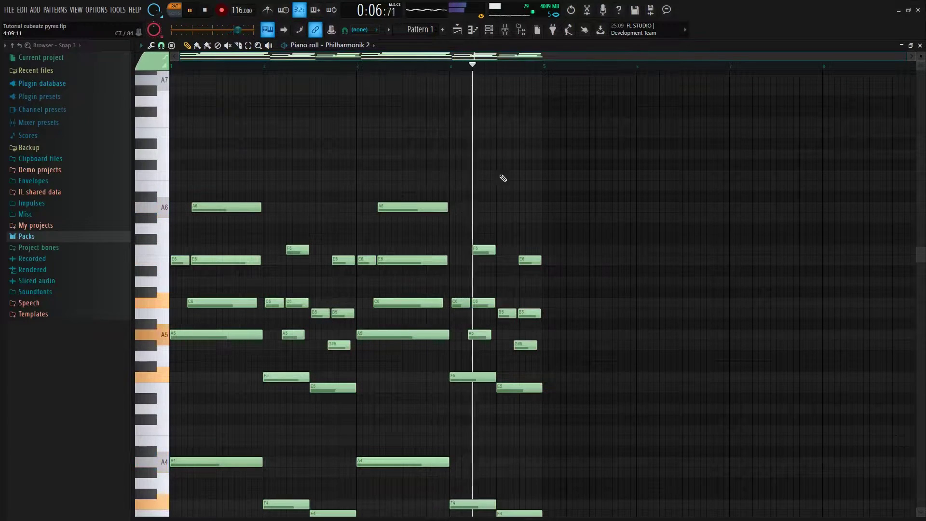
Step: Draw a bar-long A4 note at the start of bar 1 in the Philharmonik 2 #2 piano roll
scroll(497, 168, down, 3)
key(F6)
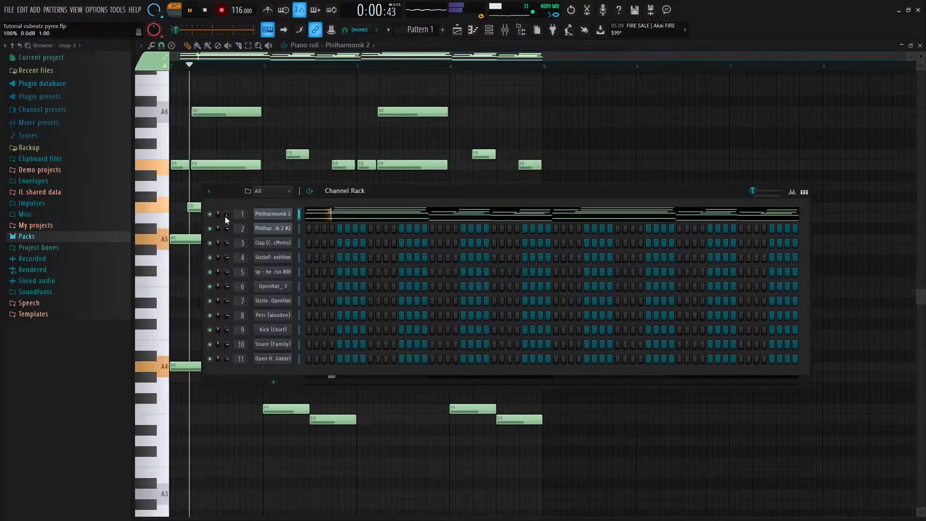
right_click(273, 235)
click(349, 225)
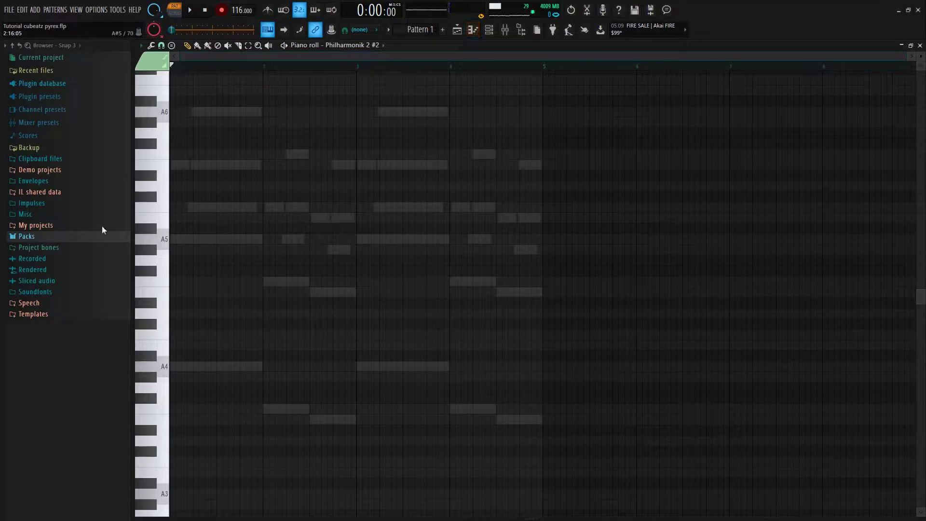
drag(141, 242, 154, 364)
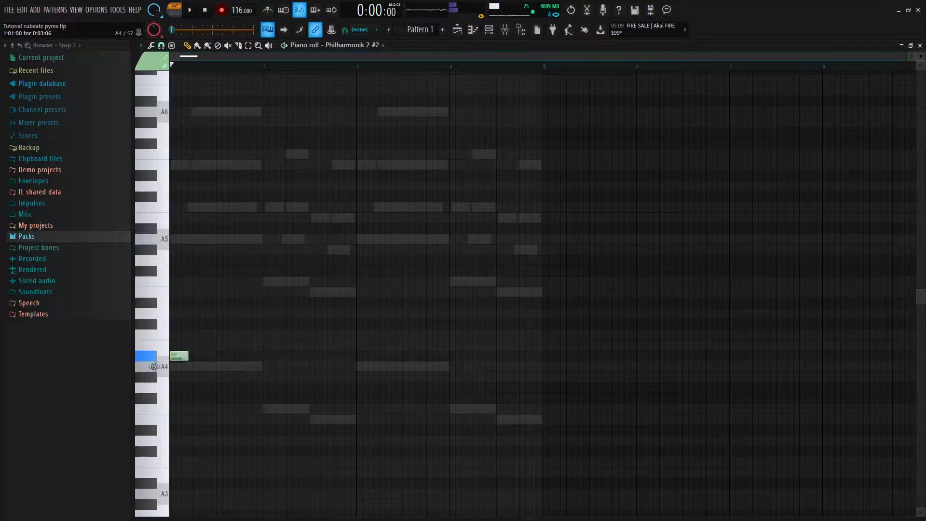
key(space)
scroll(205, 299, down, 3)
drag(188, 274, 262, 281)
key(space)
key(space)
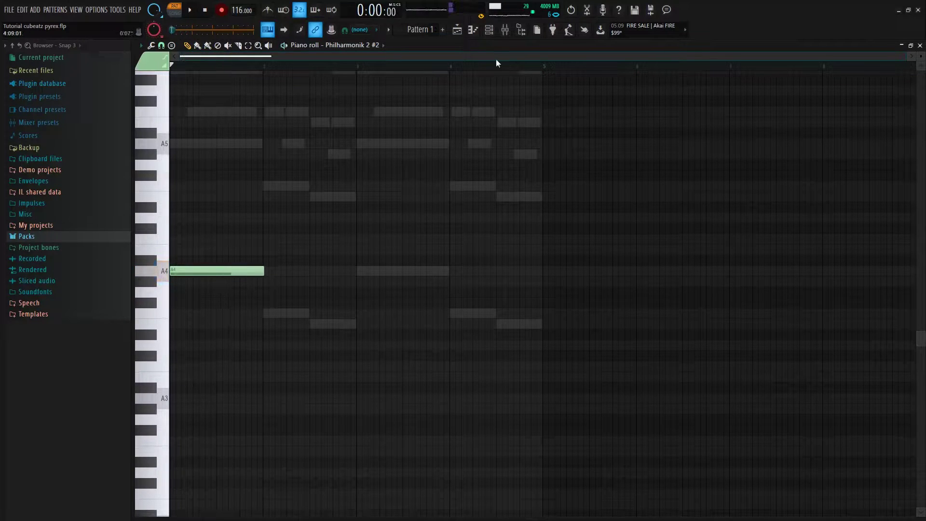
Step: Lower the bar-long note to G#4 and transpose the entire Philharmonik 2 melody down one semitone
drag(200, 271, 197, 280)
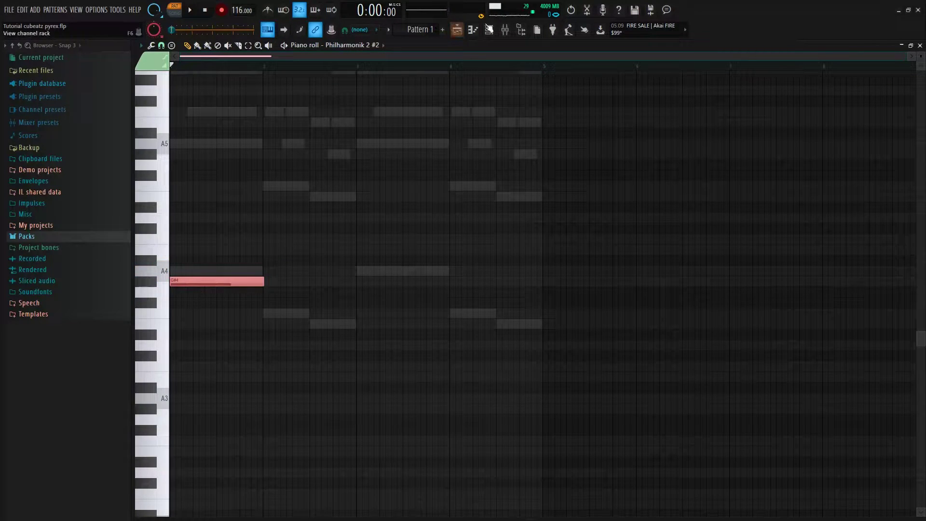
right_click(294, 208)
click(318, 215)
scroll(211, 378, up, 3)
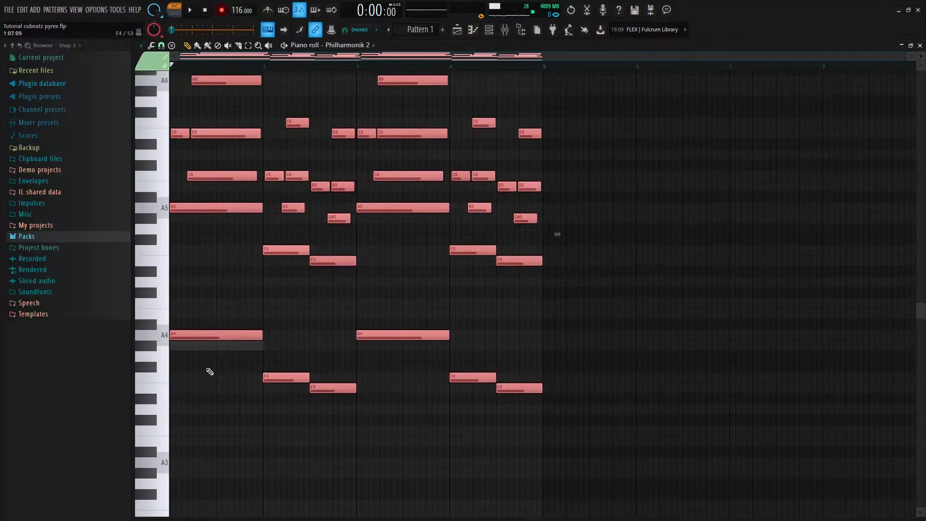
key(Down)
key(ctrl+d)
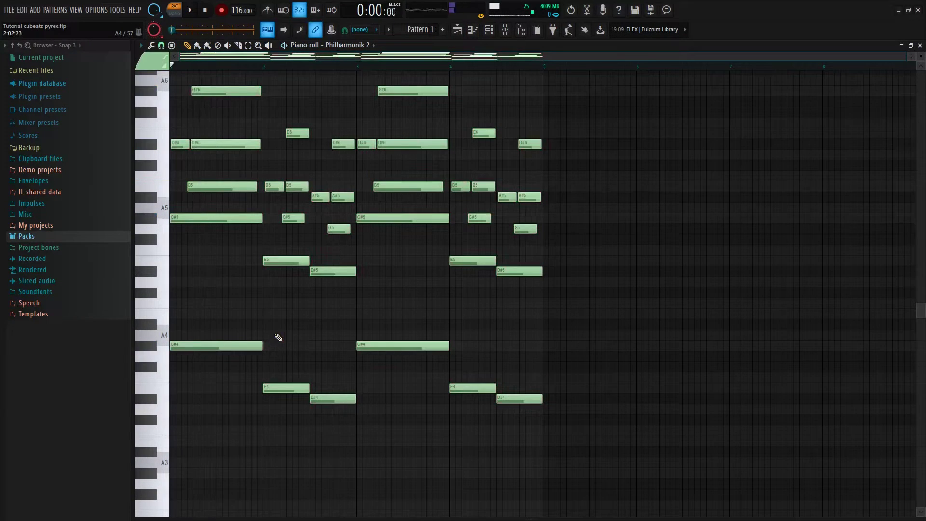
Step: Try transposing the entire Philharmonik 2 melody down another semitone
key(ctrl+a)
scroll(244, 401, up, 3)
key(Down)
key(ctrl+d)
Step: Try a neighbouring pitch for the bar-long G#4 note in Philharmonik 2 #2 against the lowered melody
click(489, 29)
click(309, 235)
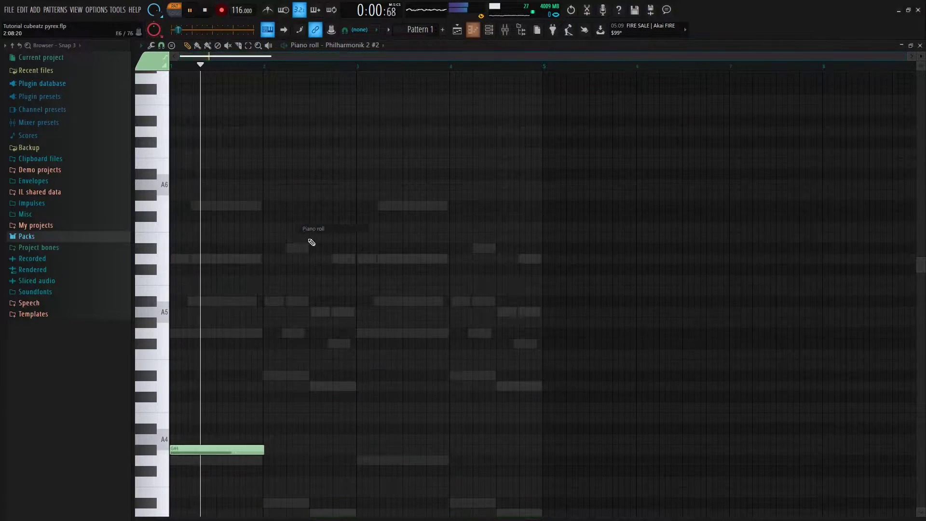
drag(229, 454, 229, 442)
click(489, 29)
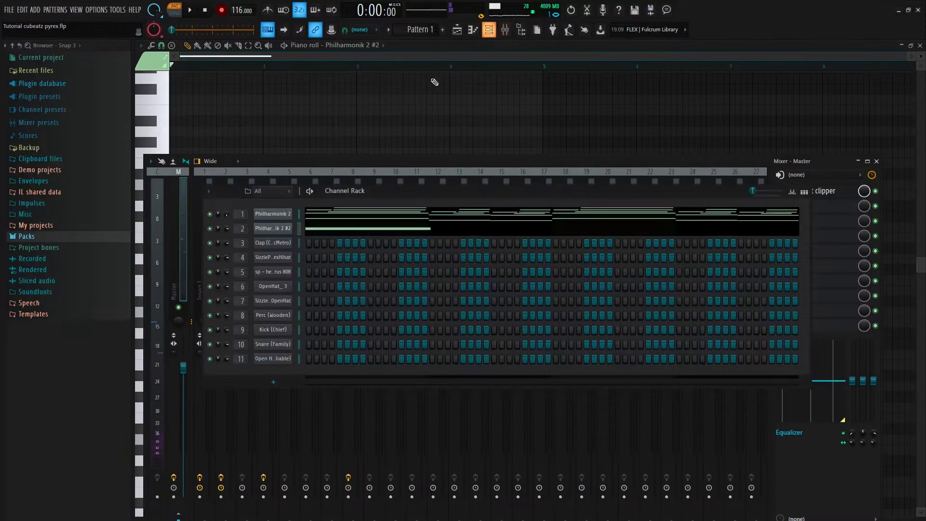
Step: Raise the entire Philharmonik 2 melody back up one semitone
right_click(282, 226)
right_click(287, 214)
scroll(487, 435, down, 5)
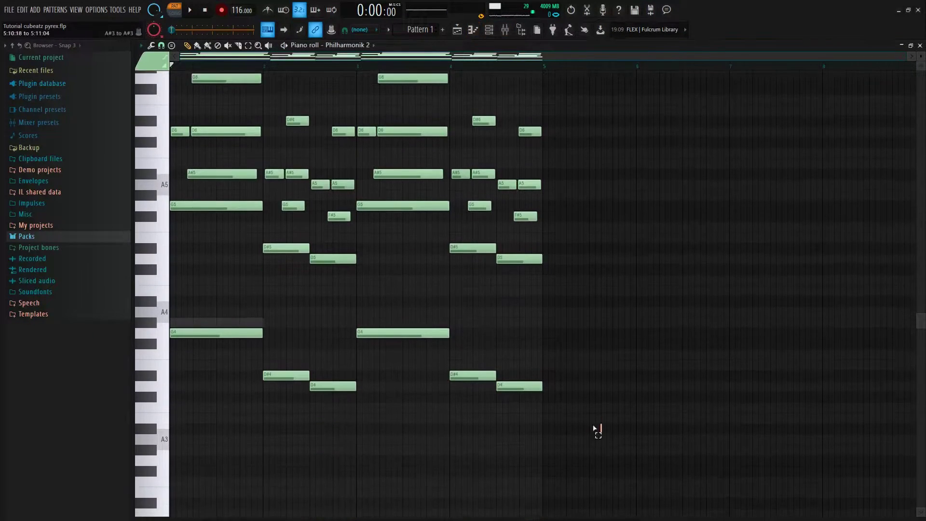
scroll(554, 259, up, 1)
key(ctrl+a)
key(shift+Up)
Step: Shorten the G#4 note in Philharmonik 2 #2 to 12 steps and add an equally long A#4 directly after it
key(F6)
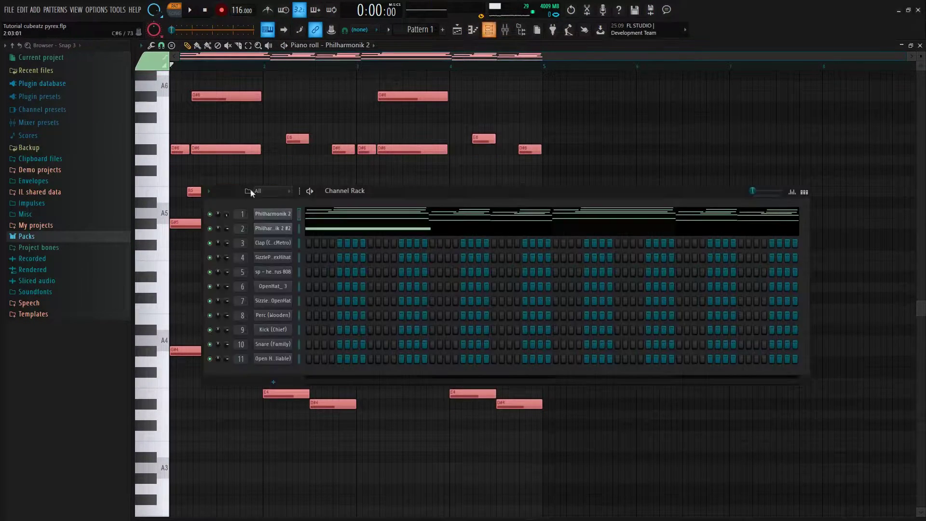
right_click(291, 235)
click(296, 230)
drag(264, 352, 240, 361)
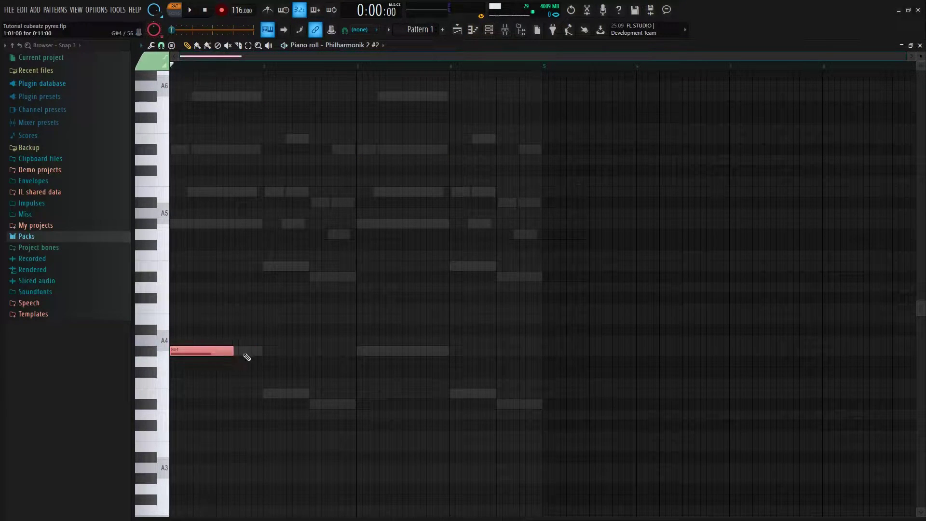
ctrl+scroll(241, 356, up, 2)
scroll(246, 352, down, 1)
drag(299, 263, 321, 269)
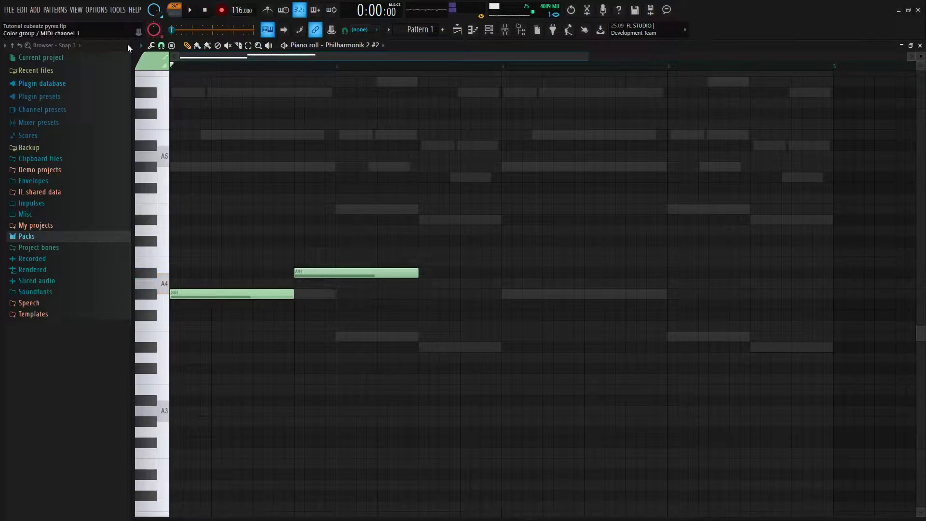
Step: Set the root note of the piano roll's scale highlighting to G# and play the pattern
click(146, 47)
mouse_move(164, 103)
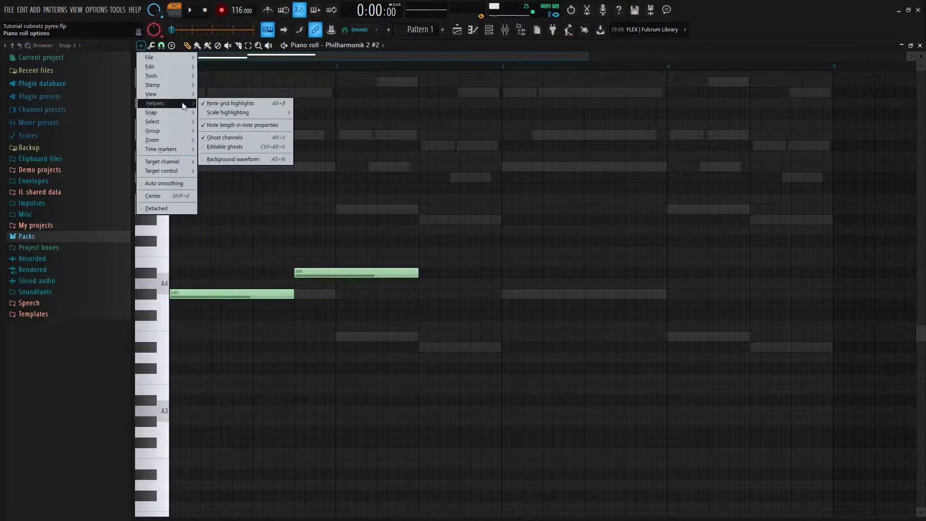
mouse_move(235, 117)
click(310, 194)
key(space)
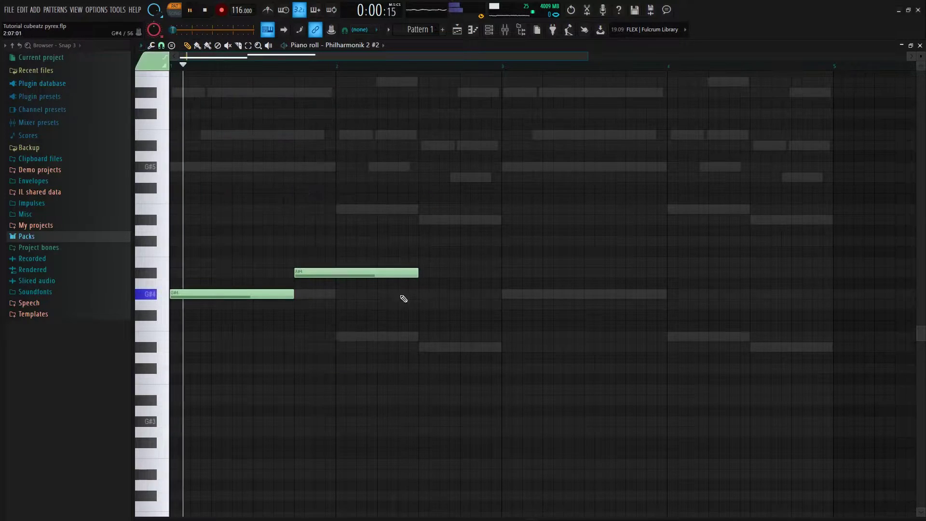
Step: Shorten the A#4 to two steps and follow it with two-step B4, C#5 and A#4 notes, the last at step 9 of bar 2
drag(411, 275, 353, 288)
key(space)
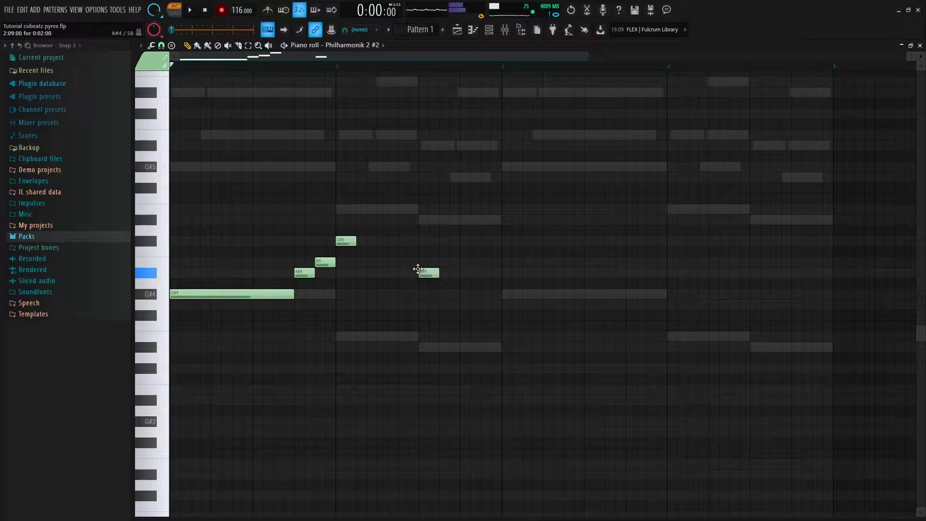
key(space)
Step: Lengthen bar 2's C#5 to six steps and its A#4 to eight, with a one-step B4 just before the A#4
drag(356, 244, 499, 285)
scroll(478, 66, down, 2)
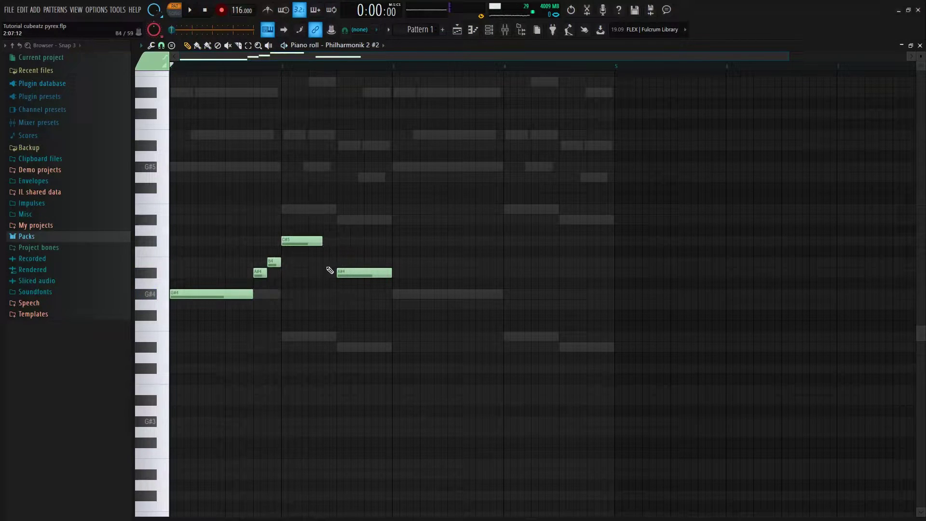
drag(361, 261, 328, 262)
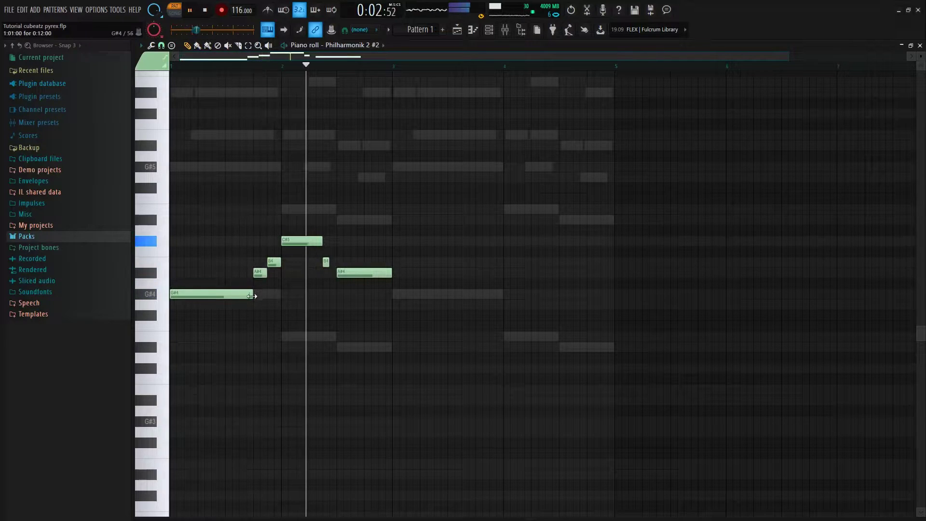
Step: Shorten the opening G#4 to six steps and lead into bar 2 with one-step G#4, A#4 and B4 notes at steps 11, 13 and 15
drag(221, 311, 235, 298)
key(space)
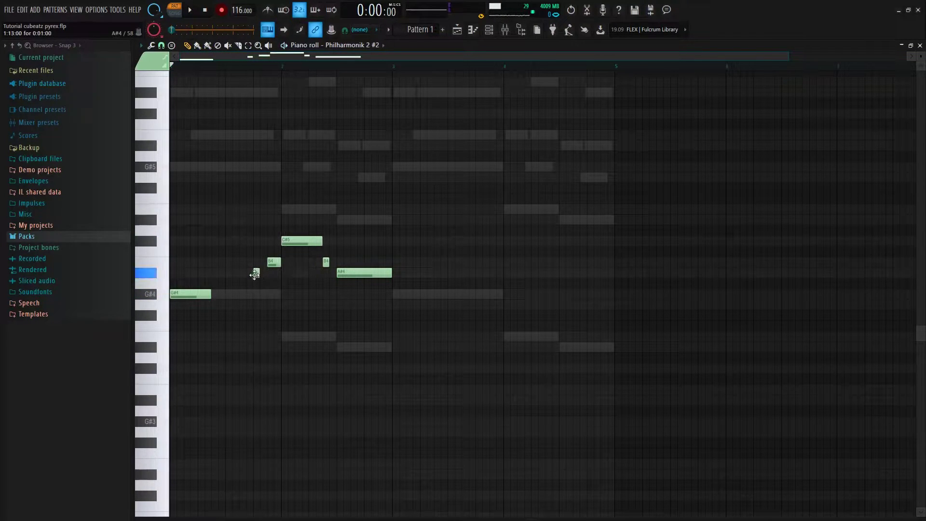
key(space)
drag(273, 263, 262, 273)
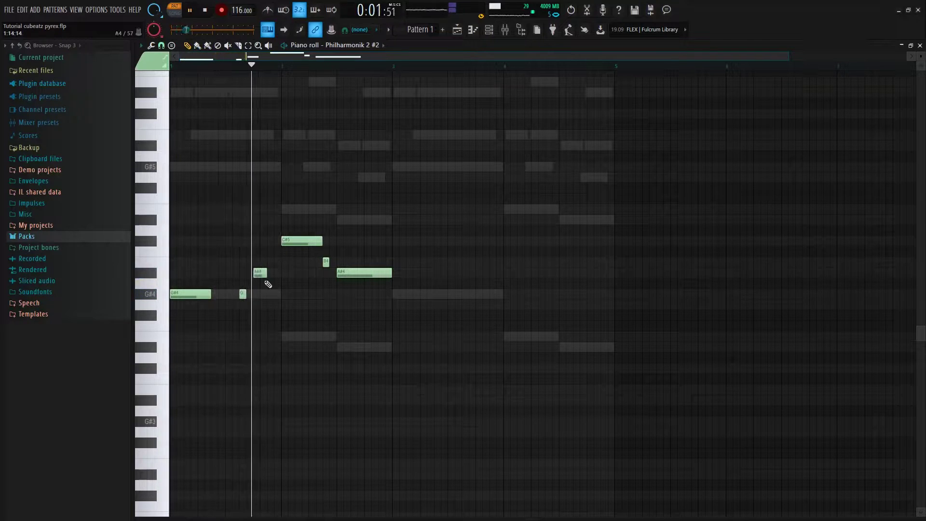
key(space)
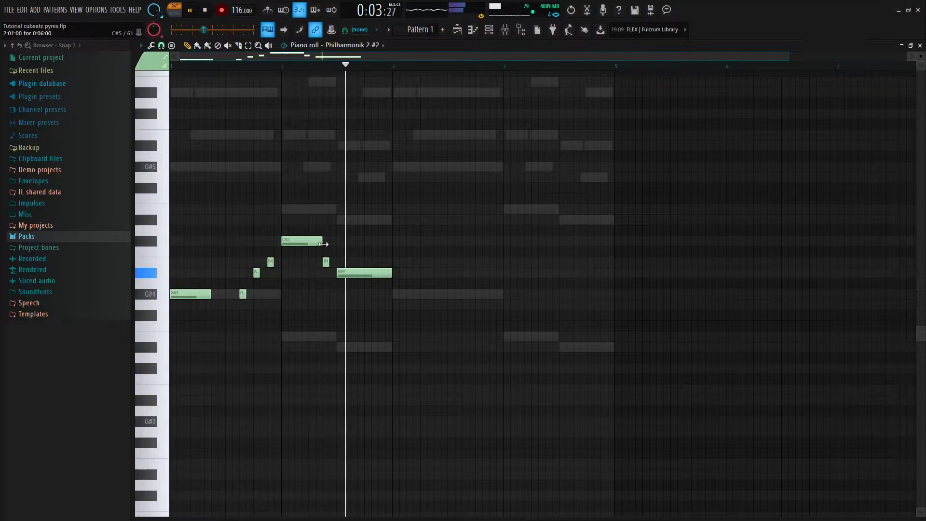
Step: Duplicate the two-bar line into bars 3 and 4, changing bar 4's last two notes to A#4 and C#5
key(space)
key(ctrl+a)
key(ctrl+b)
key(ctrl+d)
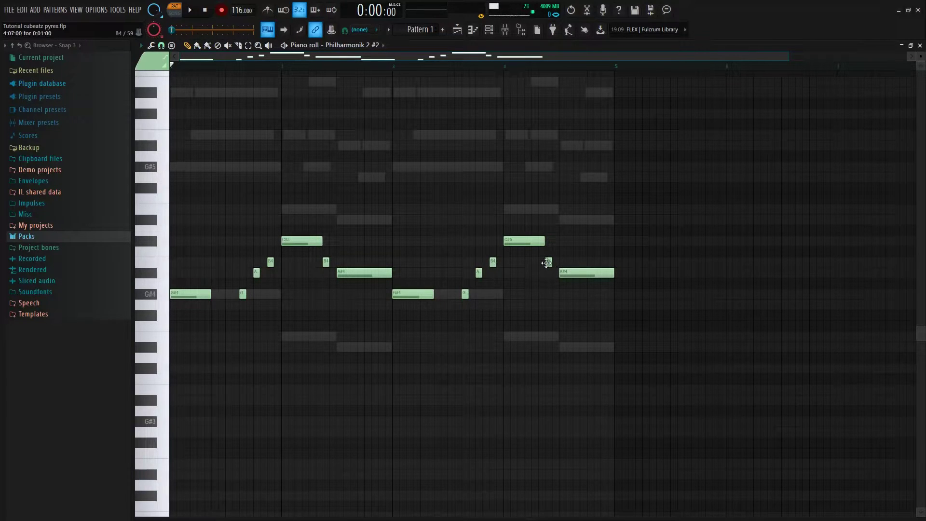
drag(581, 273, 581, 236)
key(space)
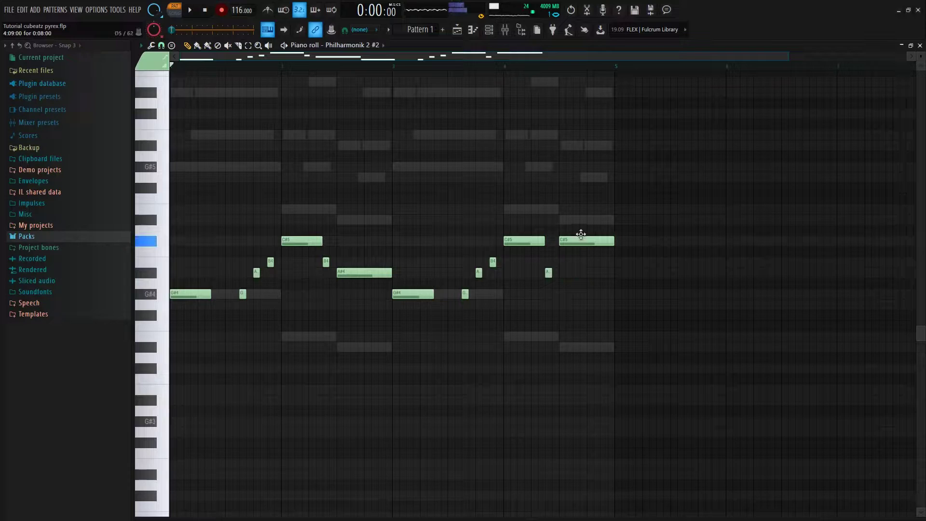
Step: Shorten bar 4's closing C#5 to four steps and fill the rest of the bar with a four-step A#4
click(589, 277)
drag(626, 294, 588, 235)
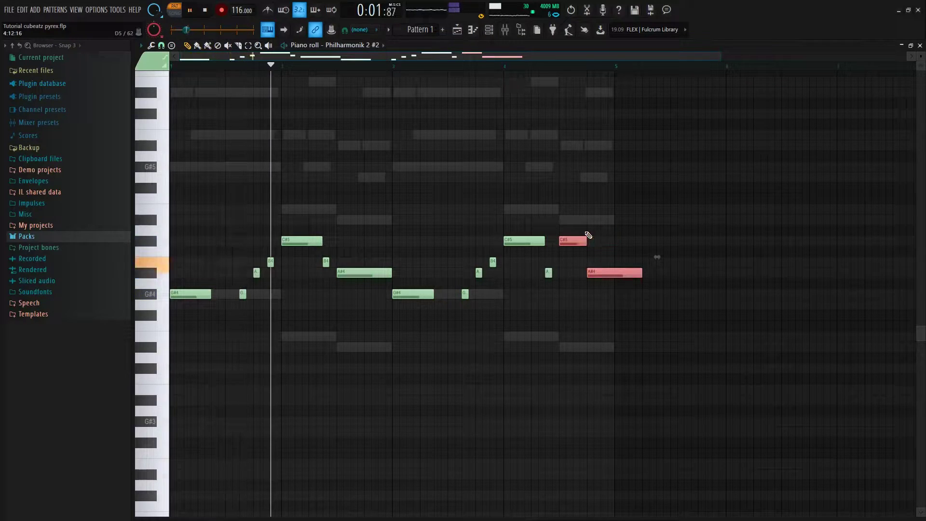
drag(646, 271, 614, 284)
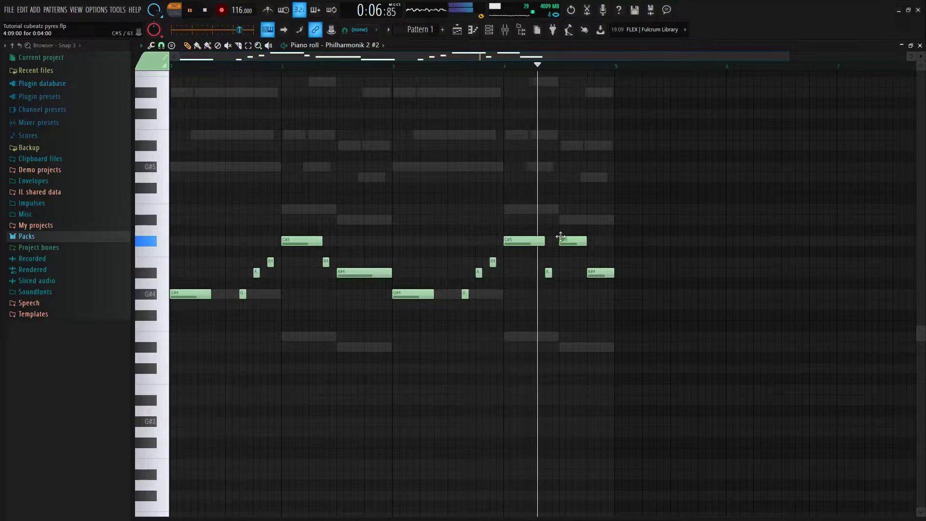
Step: Lower bar 4's opening note to A#4 and raise its one-step note and its final note to B4
key(space)
drag(521, 243, 517, 274)
key(space)
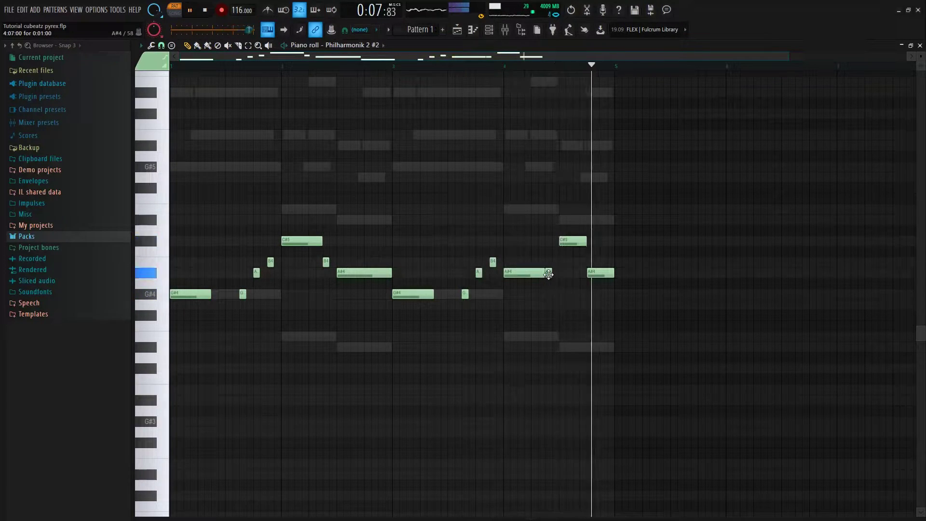
drag(549, 274, 549, 262)
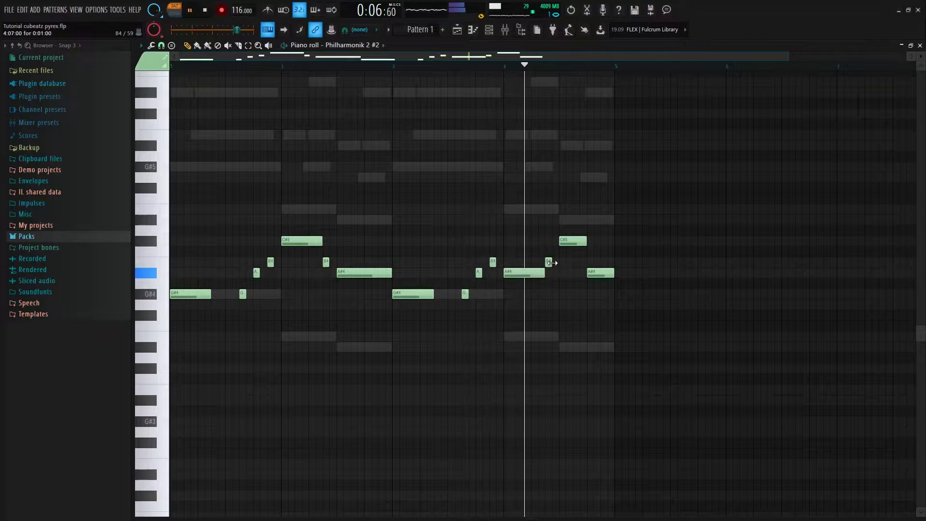
drag(600, 273, 609, 263)
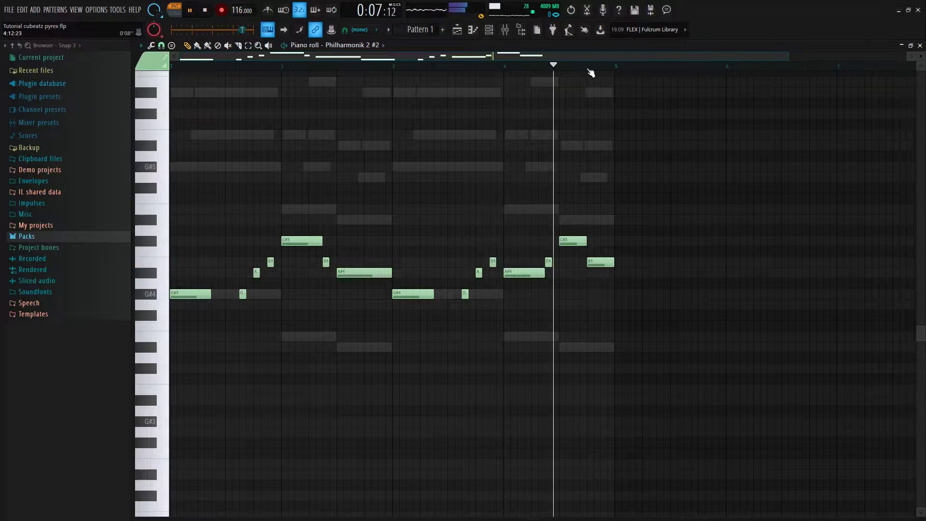
Step: Duplicate the four bars of chords on the Philharmonik 2 channel into bars 5 to 8
scroll(589, 74, down, 2)
click(489, 29)
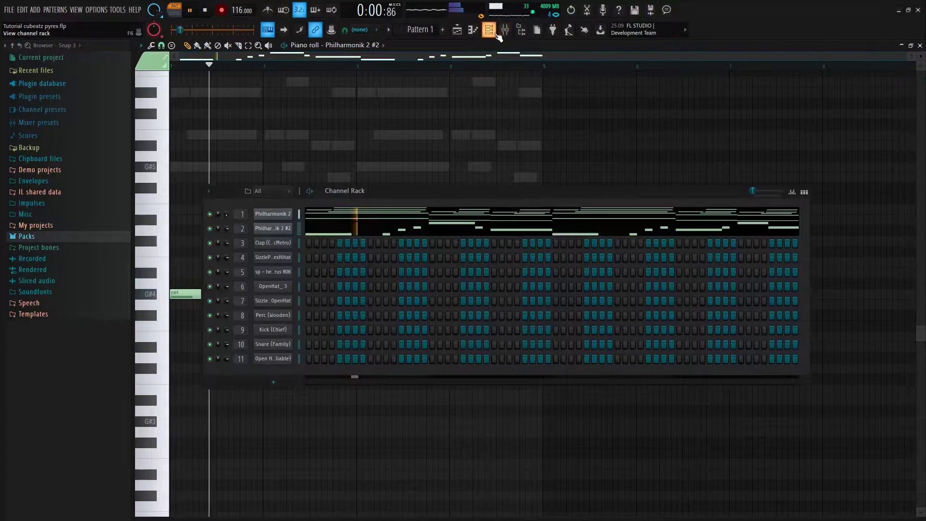
key(space)
right_click(288, 214)
click(311, 214)
drag(546, 67, 170, 68)
key(ctrl+b)
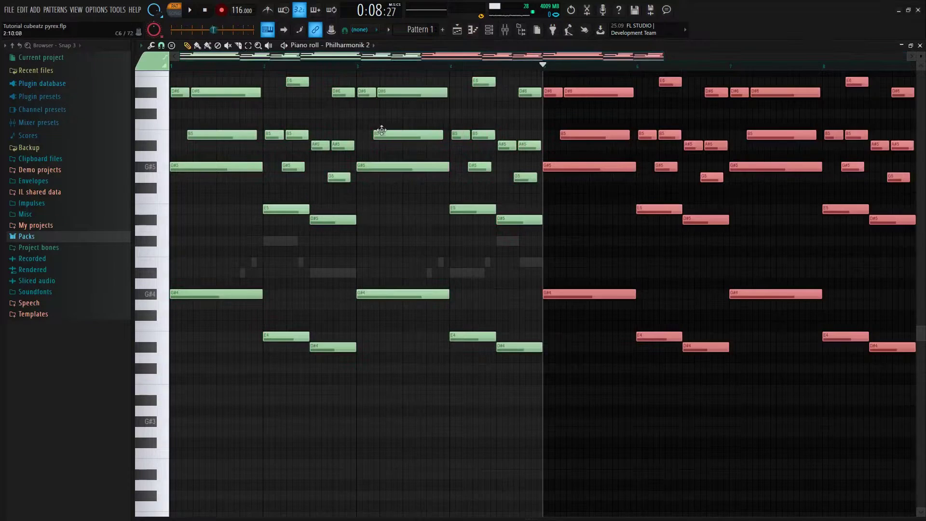
Step: Duplicate the four-bar line on the Philharmonik 2 #2 channel into bars 5 to 8
click(488, 29)
right_click(289, 227)
click(311, 228)
drag(545, 67, 76, 82)
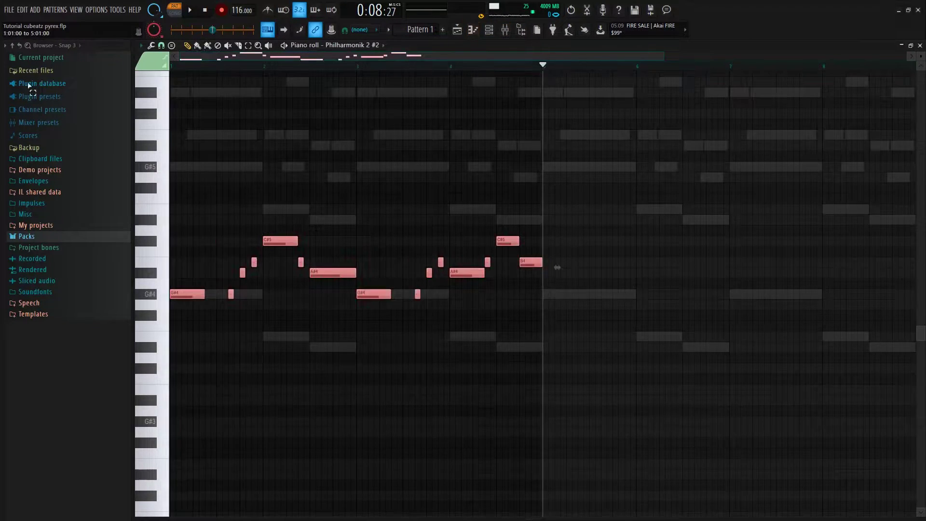
key(ctrl+b)
Step: Play back the end of the second line and raise bar 8's opening note to E5
scroll(634, 68, down, 4)
click(585, 69)
click(581, 68)
key(space)
click(751, 209)
key(space)
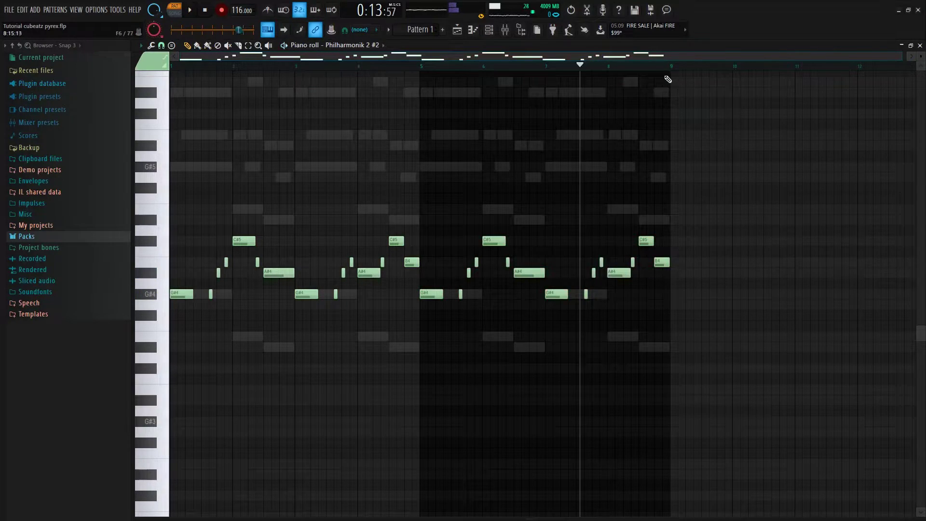
scroll(670, 73, up, 4)
key(space)
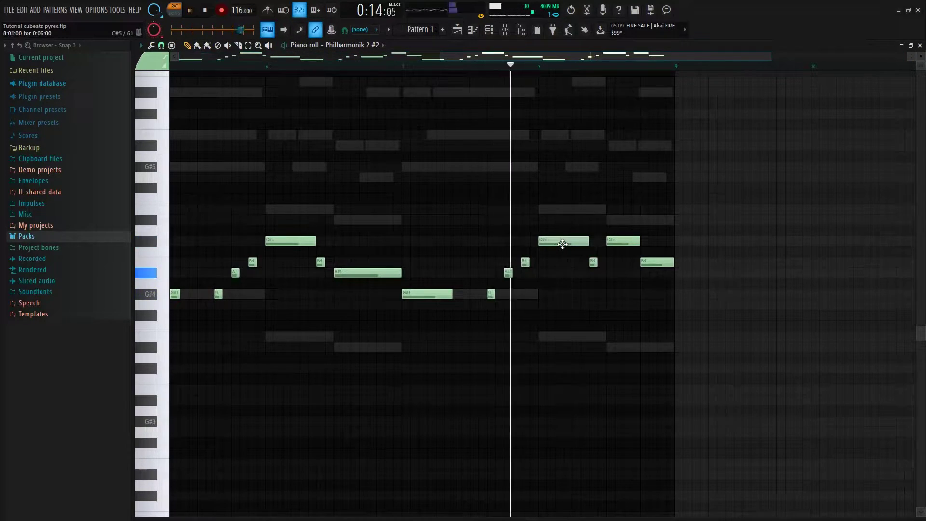
key(space)
drag(562, 244, 563, 210)
key(space)
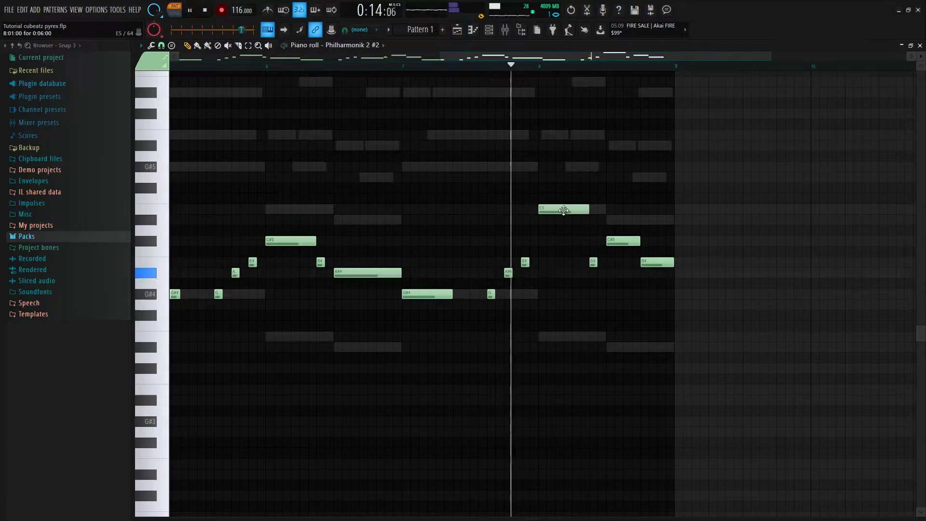
Step: Raise bar 8's one-step note and its final four-step note to D#5
key(space)
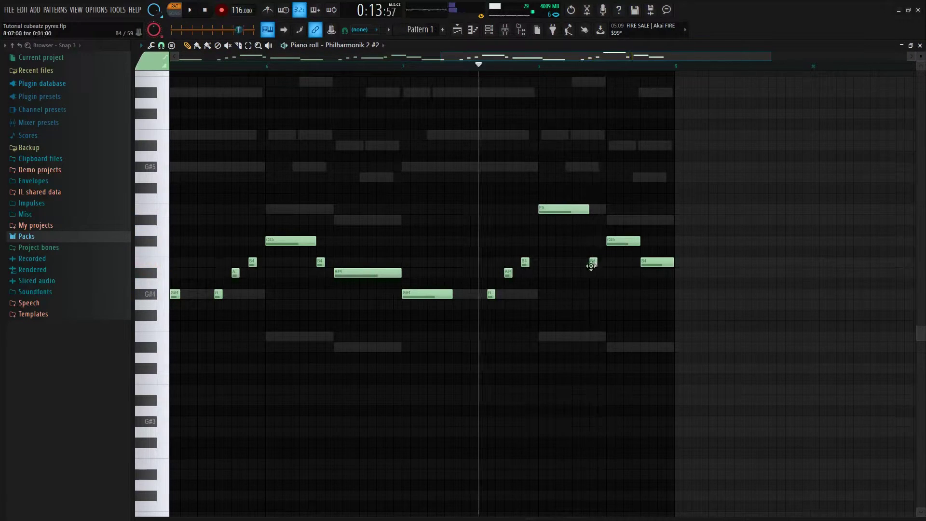
key(space)
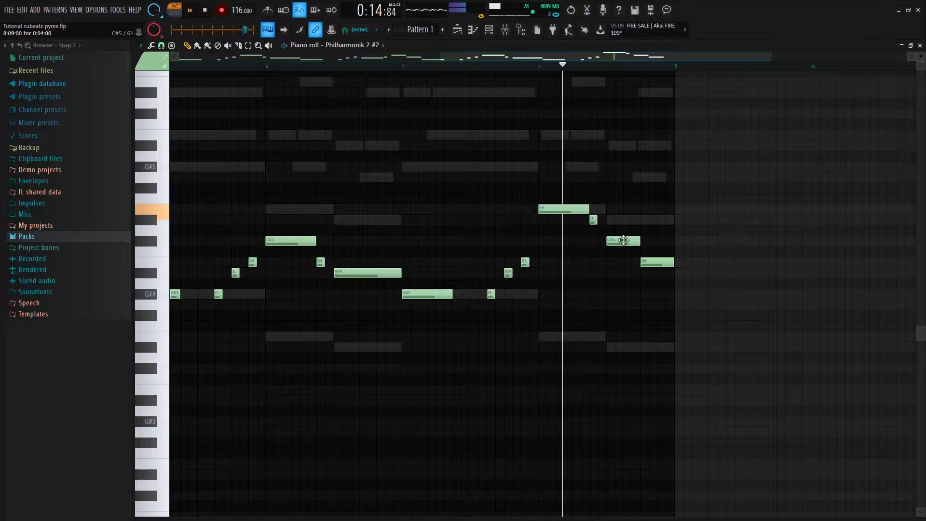
key(space)
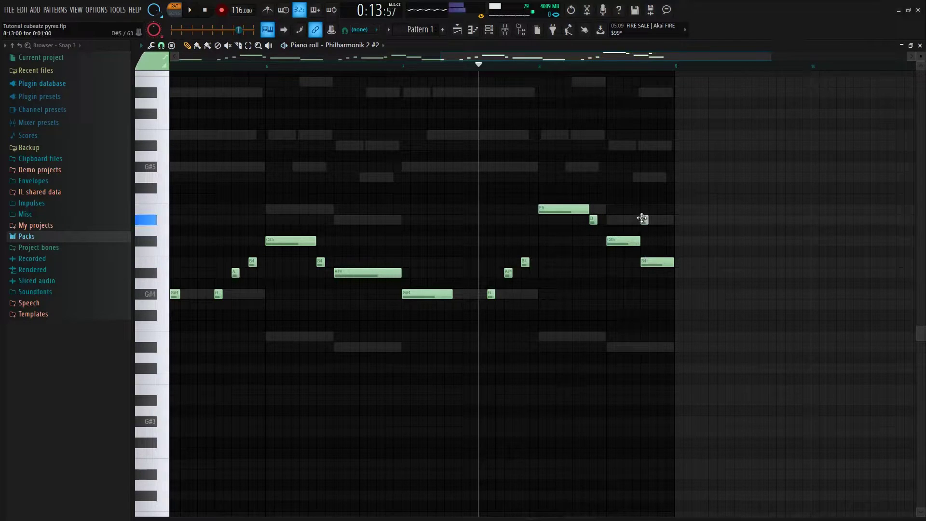
key(space)
scroll(688, 66, down, 3)
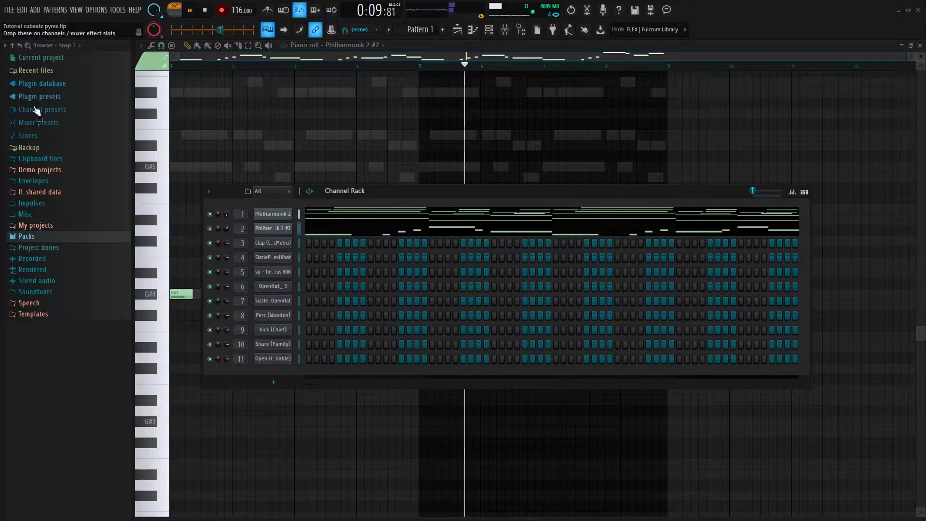
Step: Place Pattern 1 at bar 1 of Track 1 in the playlist and set playback to song mode
key(F6)
key(F5)
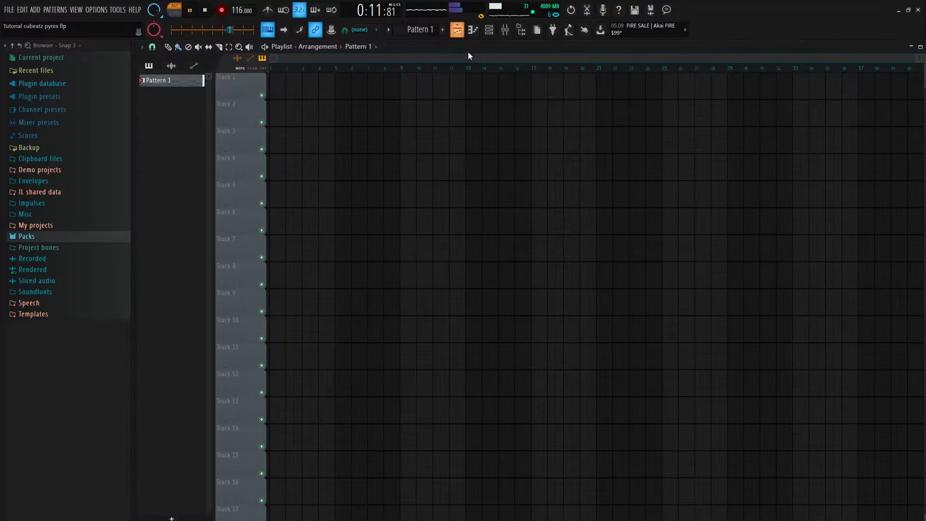
click(458, 32)
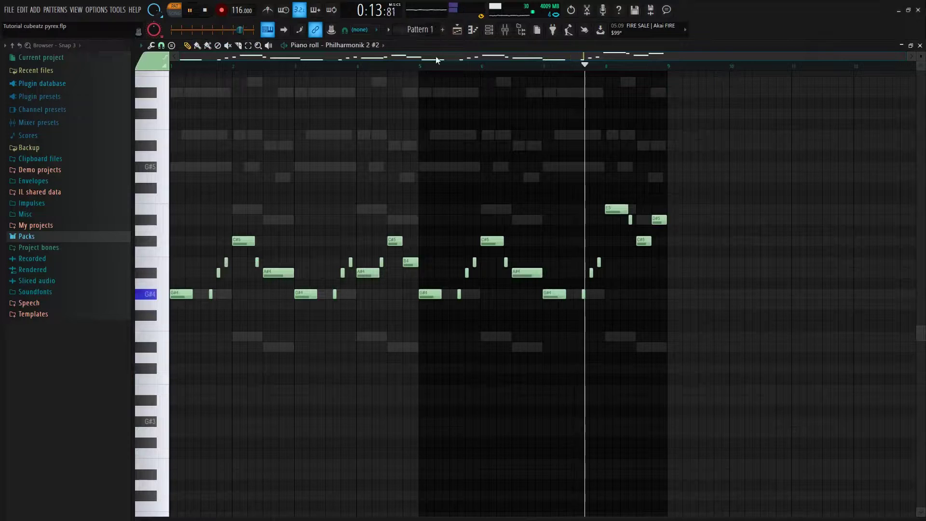
click(457, 30)
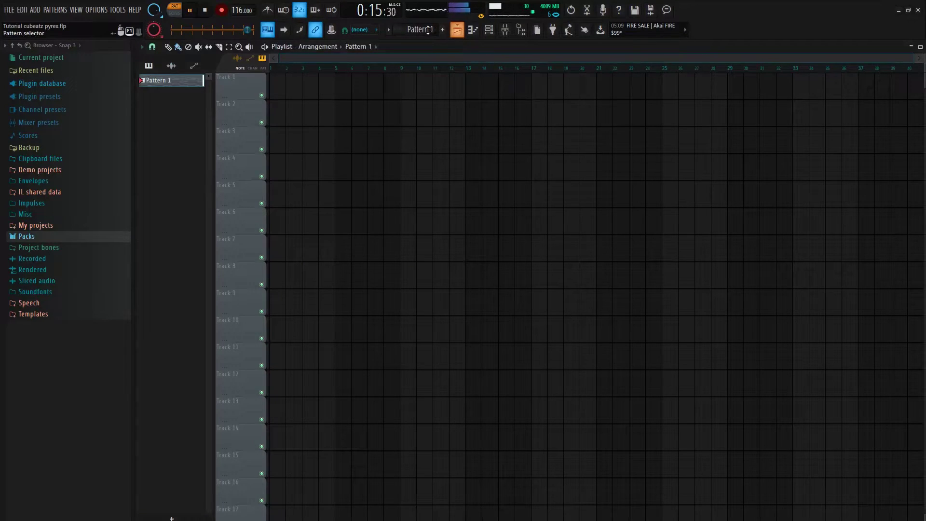
click(284, 85)
double_click(321, 76)
key(space)
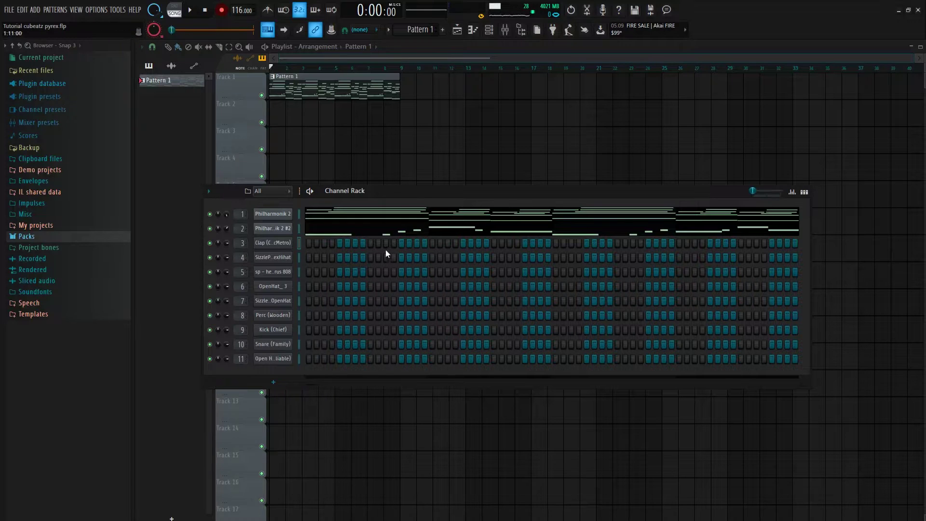
Step: Add Clap hits on steps 9, 25, 41 and 57 and raise the tempo to 128 BPM
key(space)
click(494, 245)
click(617, 245)
click(741, 244)
drag(229, 5, 229, 0)
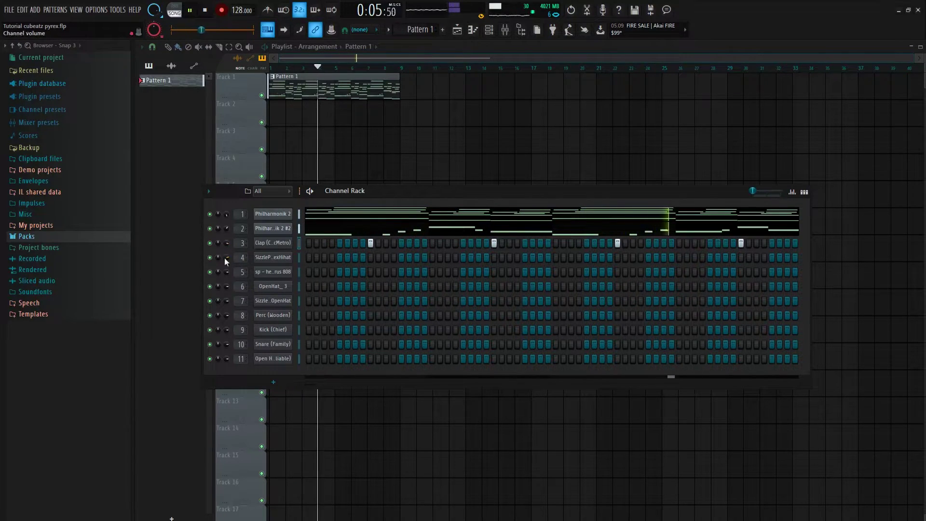
Step: Program SizzlePyrexHihat hits on steps 1, 5, 6, 9, 13 and 14
right_click(284, 258)
click(318, 260)
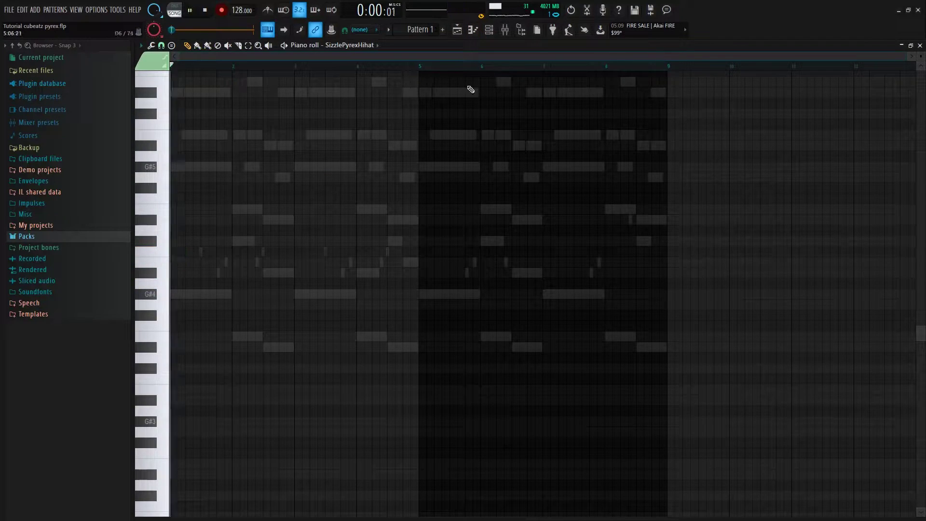
click(491, 31)
key(space)
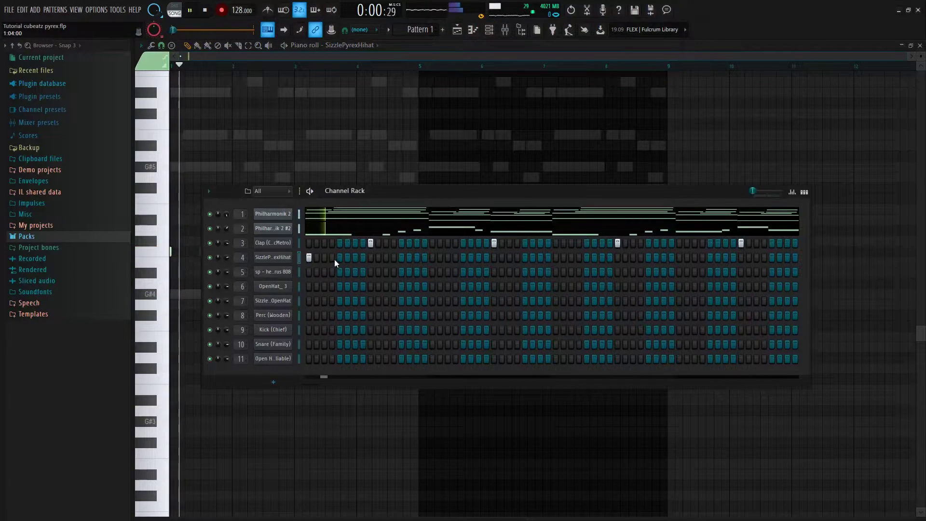
click(340, 258)
click(347, 258)
click(370, 258)
click(401, 257)
click(409, 258)
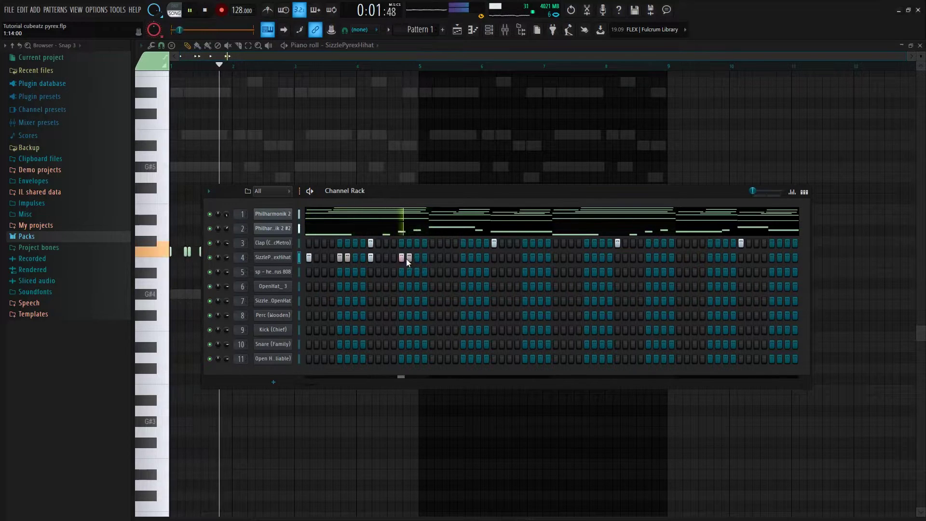
Step: Continue the SizzlePyrexHihat pattern with hits on steps 21, 22, 23 and 29
key(space)
key(space)
drag(467, 260, 476, 262)
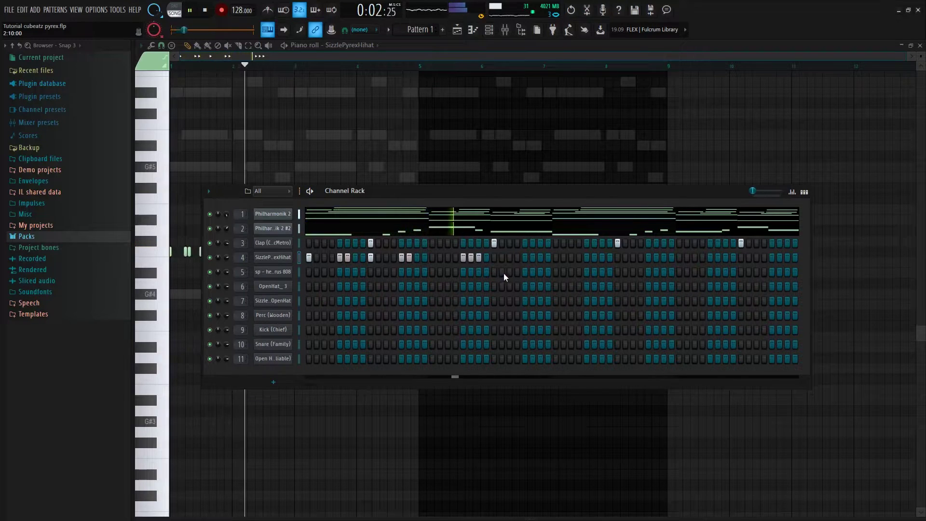
click(525, 258)
Step: Open the SizzlePyrexHihat channel's notes in the piano roll
right_click(294, 258)
key(space)
key(F5)
click(474, 30)
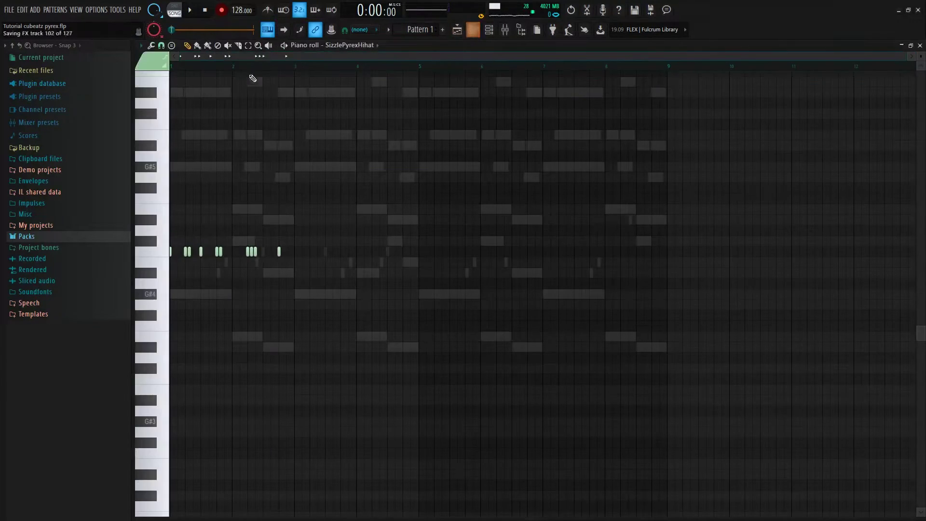
key(space)
key(space)
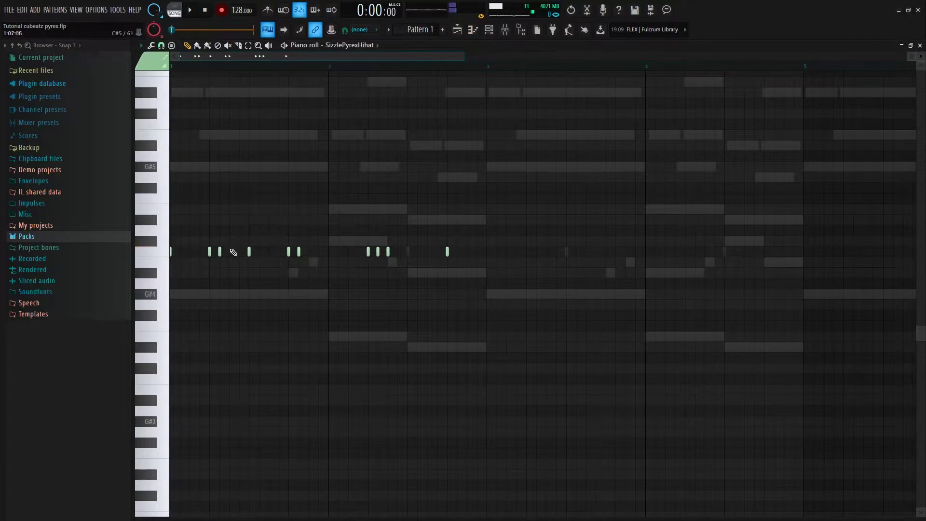
Step: With a finer snap, replace bar 1's step 6 hi-hat with a descending half-step roll of B4, A#4 and A4 following step 5
right_click(239, 283)
right_click(229, 272)
right_click(220, 262)
click(162, 46)
click(184, 123)
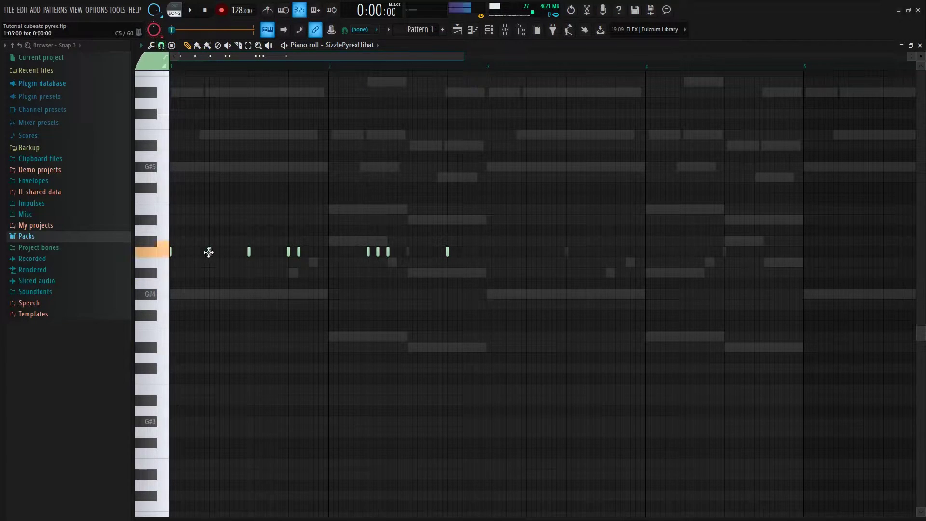
key(space)
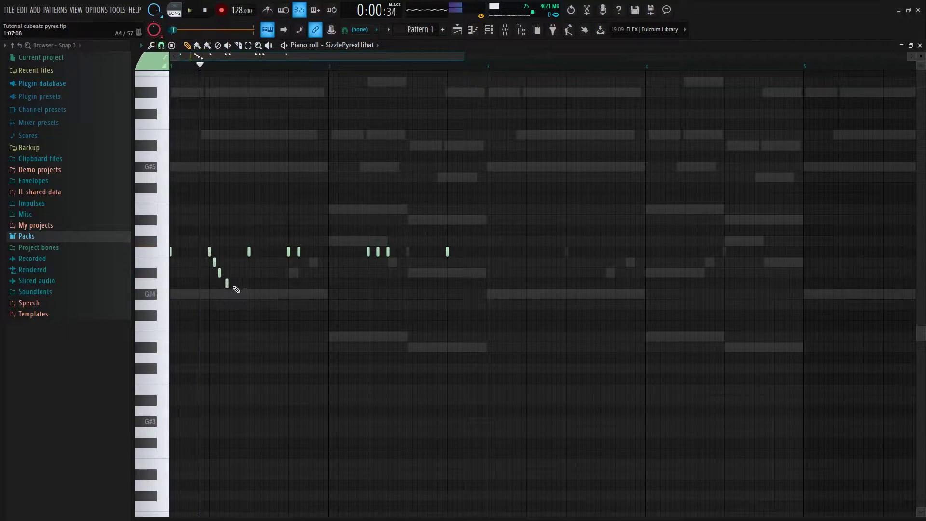
key(space)
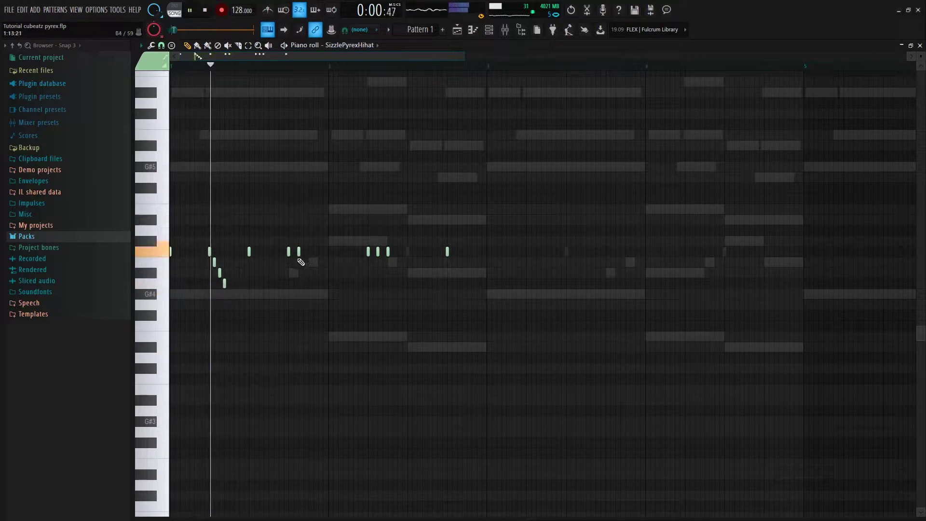
Step: Replace bar 2's C5 hi-hats at steps 6 and 7 with A4 hits on steps 5, 6 and 7
key(space)
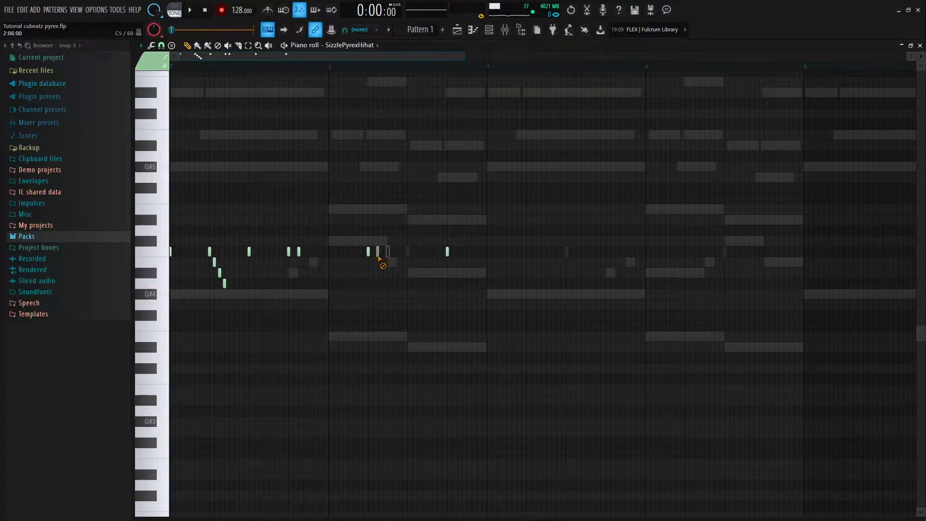
click(387, 283)
key(space)
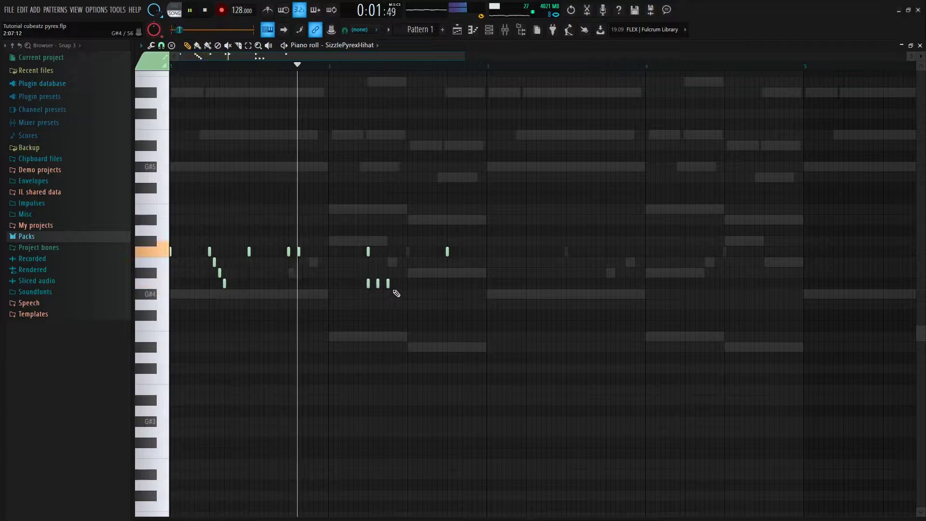
Step: Add a rising half-step hi-hat roll of A#4, B4 and C5 starting at step 13 of bar 2
key(space)
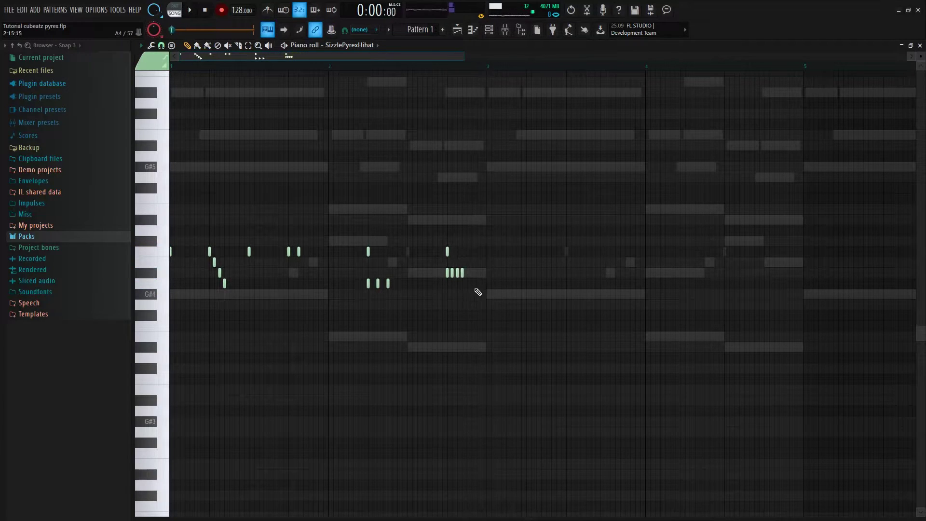
right_click(452, 273)
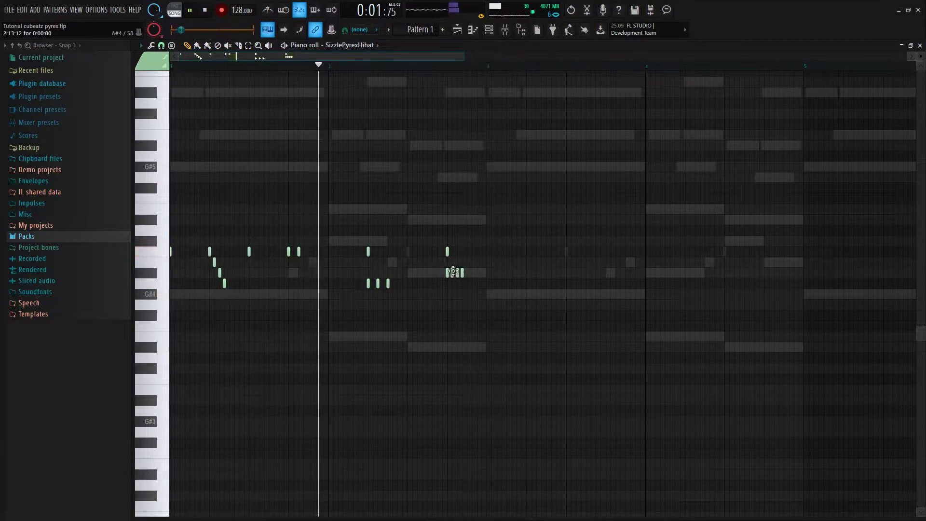
right_click(457, 273)
right_click(463, 273)
click(453, 262)
key(space)
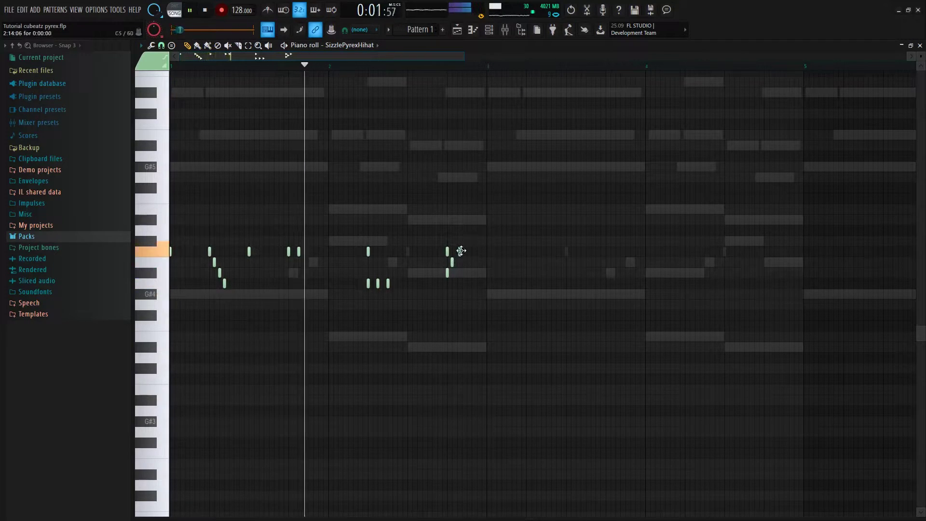
click(458, 251)
key(space)
Step: Duplicate the two-bar hi-hat pattern into bars 3 and 4
key(ctrl+a)
key(ctrl+b)
drag(468, 254, 476, 257)
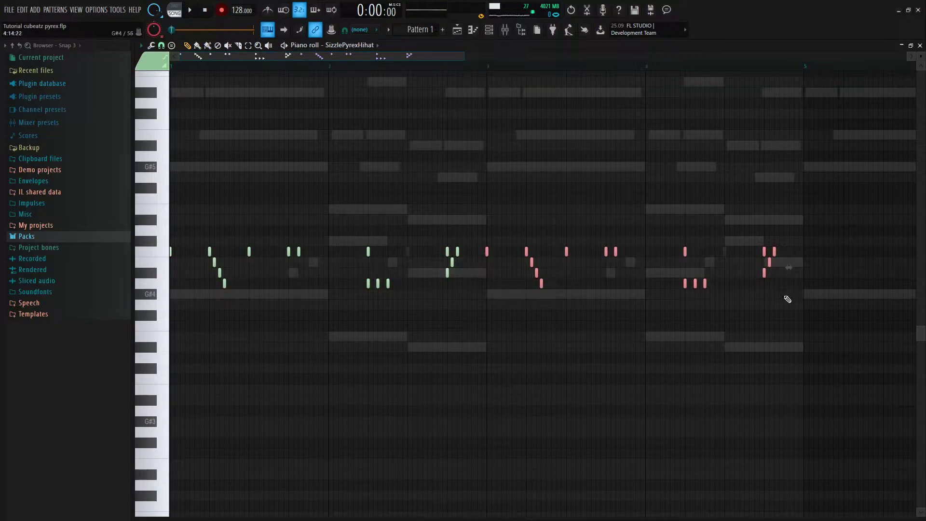
Step: Replace the rising hi-hat roll at step 13 of bar 4 with a rapid run of five C5 hits
drag(787, 299, 767, 268)
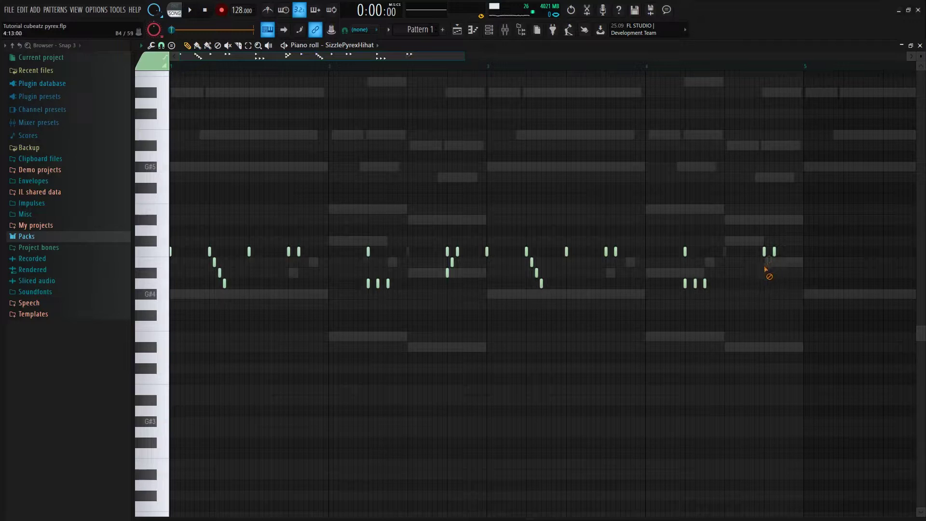
scroll(785, 67, up, 3)
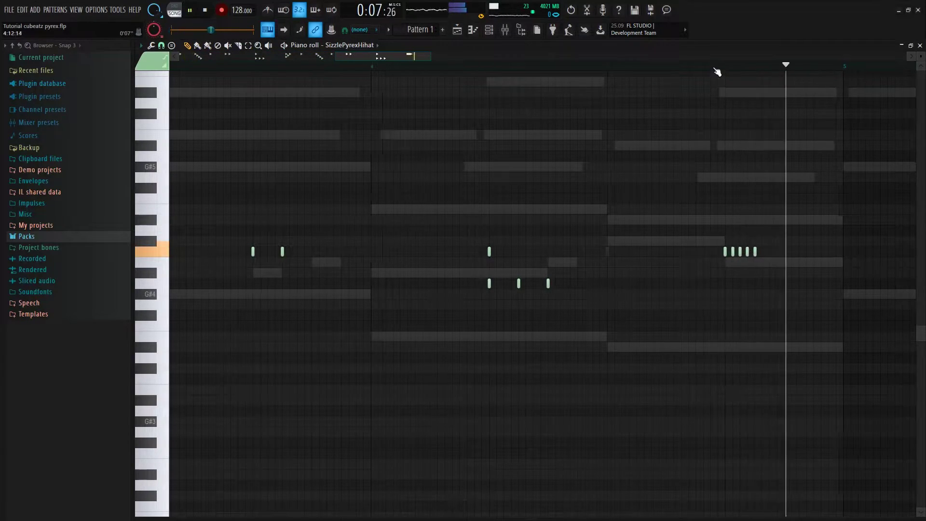
scroll(715, 73, down, 4)
key(space)
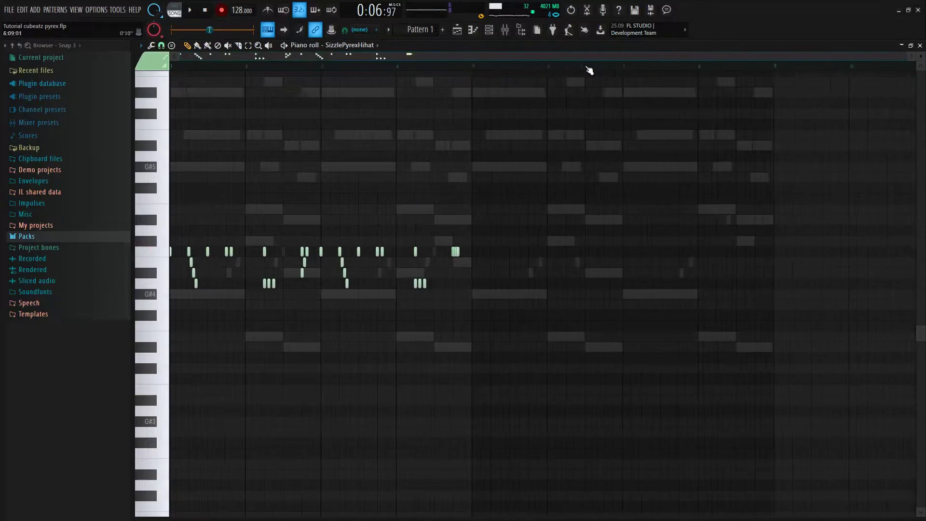
Step: Set the snap to 1/4 beat and duplicate the four-bar hi-hat pattern into bars 5 to 8
key(ctrl+a)
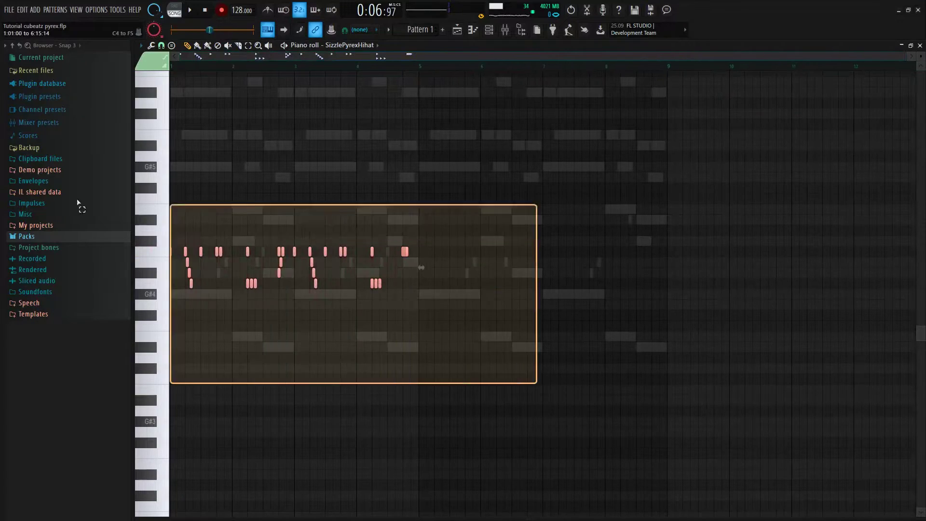
scroll(444, 57, down, 2)
drag(418, 68, 420, 67)
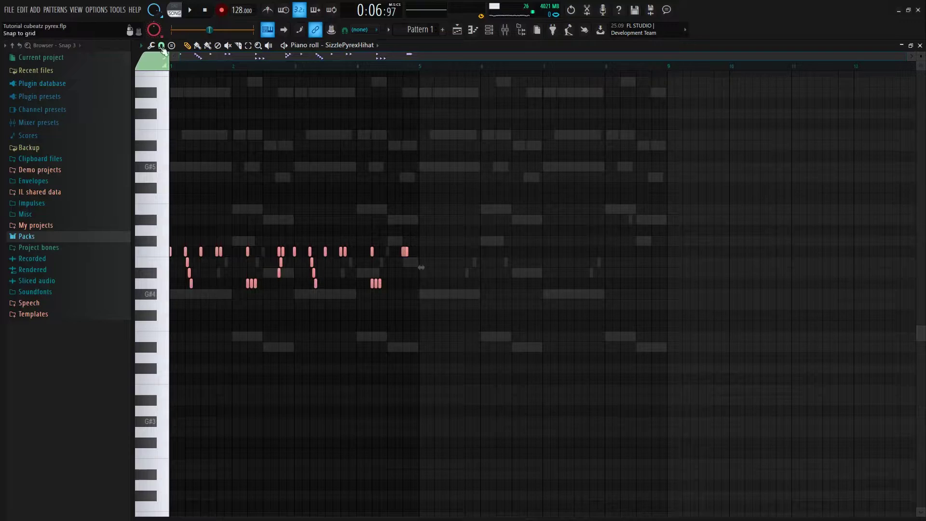
click(157, 46)
click(161, 46)
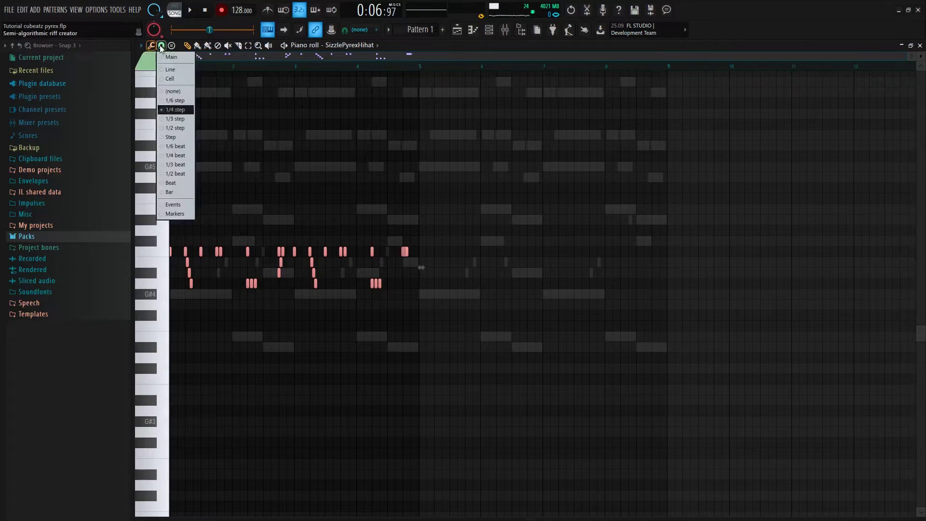
click(189, 156)
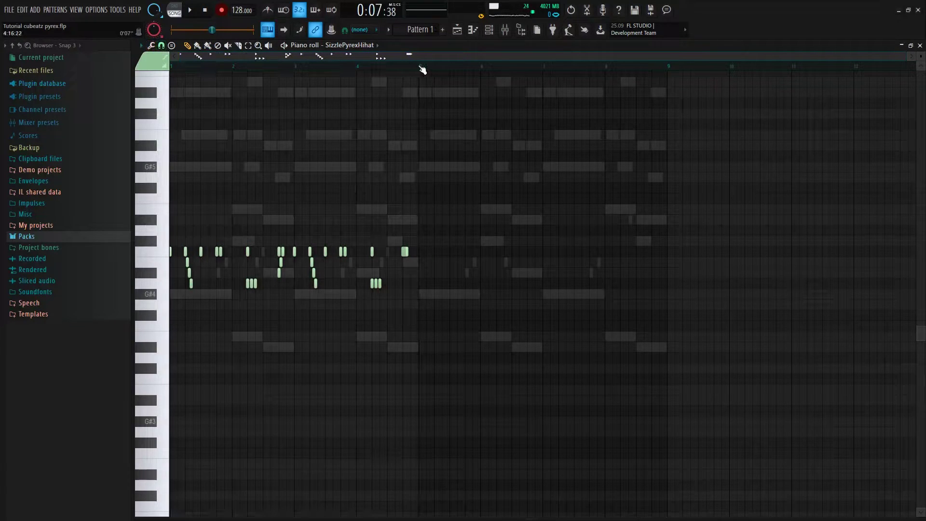
key(ctrl+b)
key(space)
Step: Vary the velocities of the hi-hat notes across all eight bars, softening the rolls against the main hits
click(489, 29)
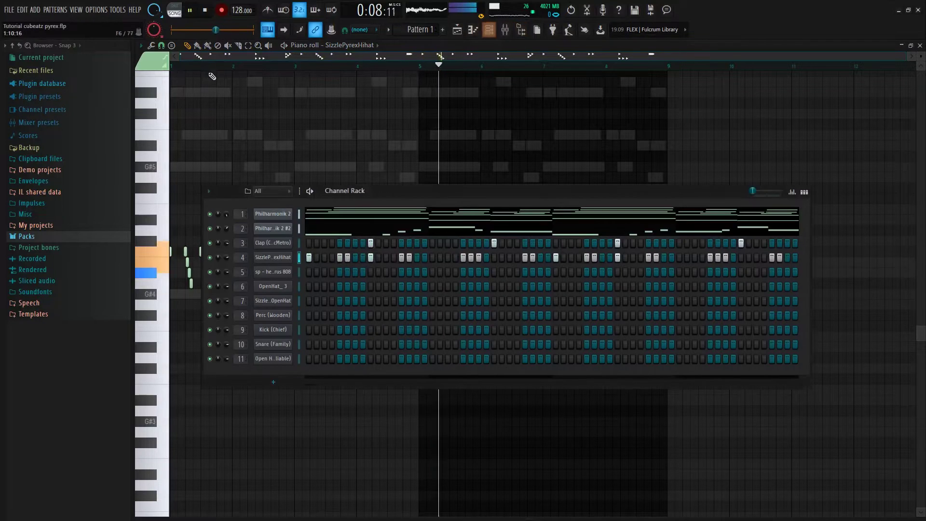
click(489, 30)
click(488, 30)
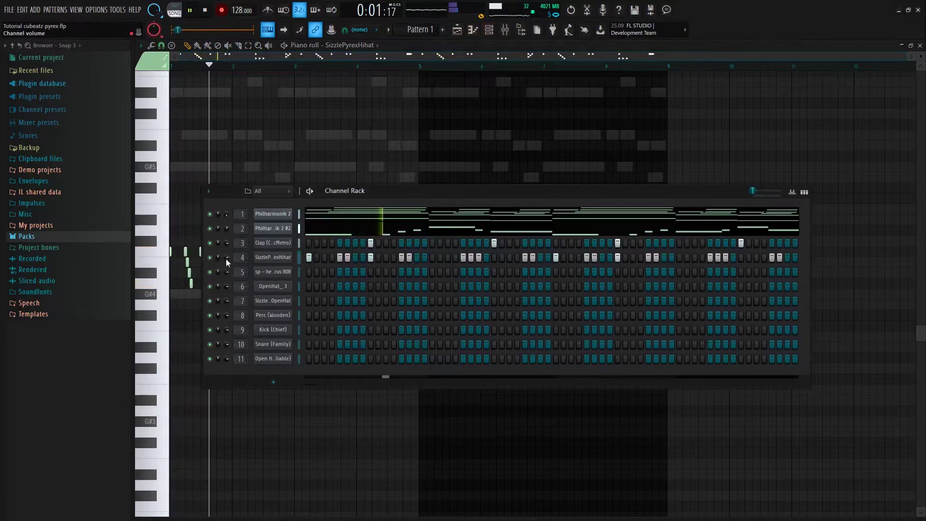
key(F6)
drag(241, 517, 240, 150)
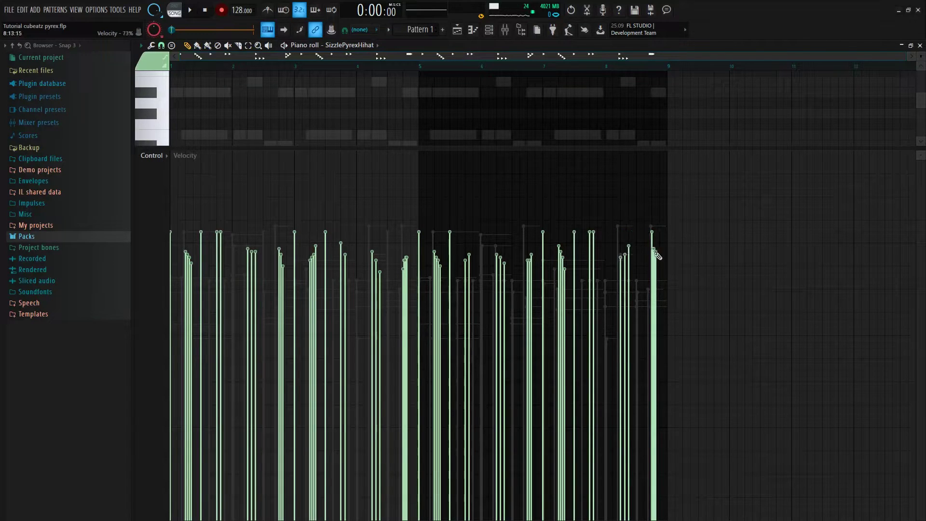
key(space)
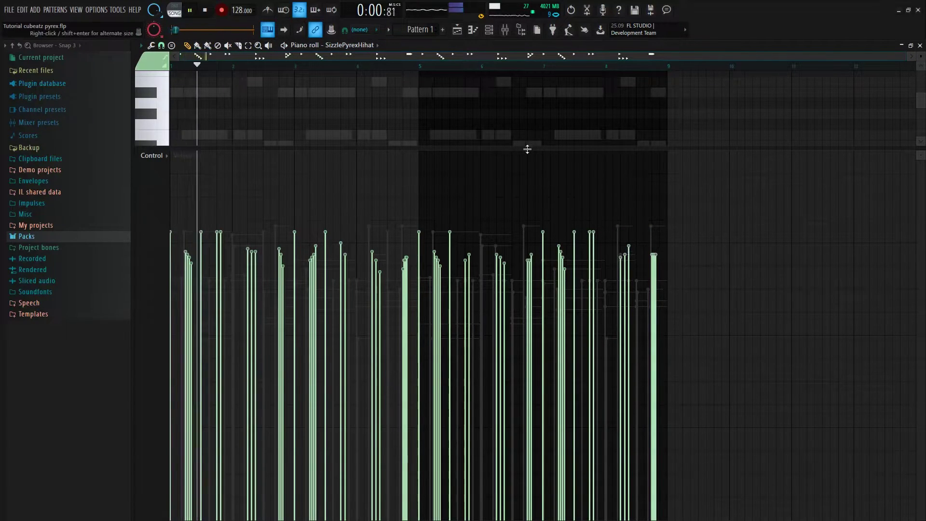
drag(528, 149, 506, 502)
Step: Start the sp - hesperus 808 part with a one-bar G#5 note filling bar 1
click(489, 30)
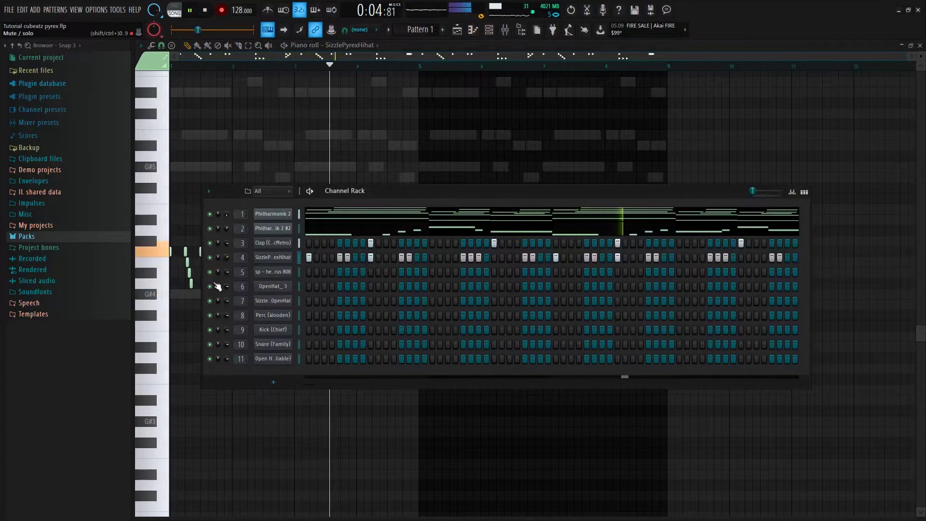
right_click(270, 272)
click(255, 273)
key(space)
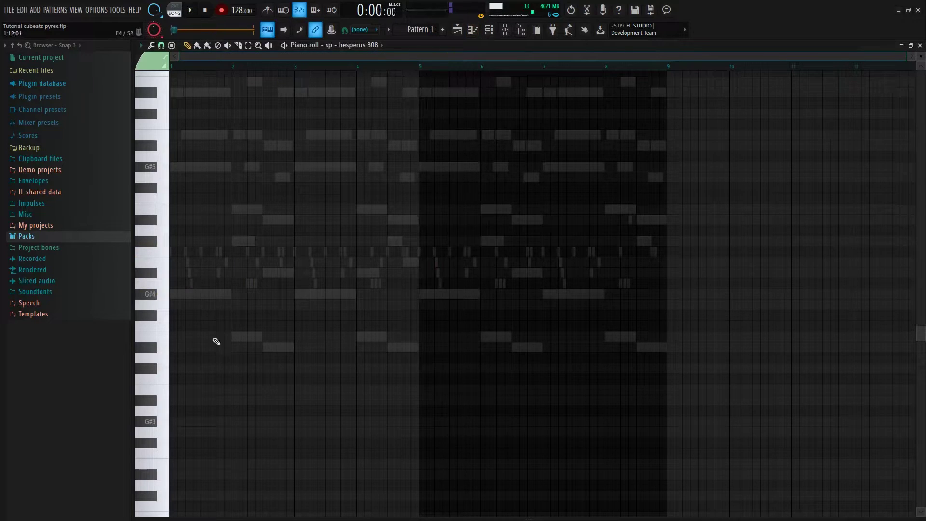
key(space)
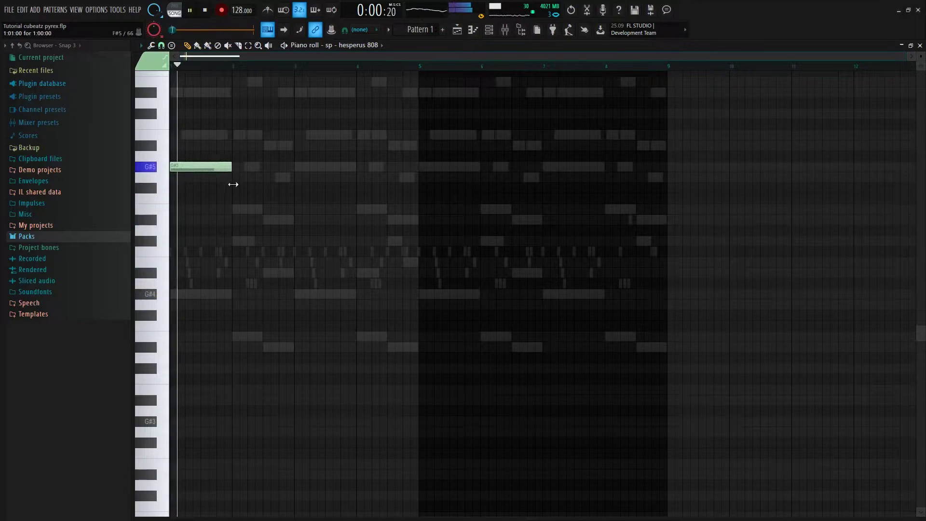
Step: Set the velocity of the 808's G#5 note to about 78%
key(ctrl+a)
key(space)
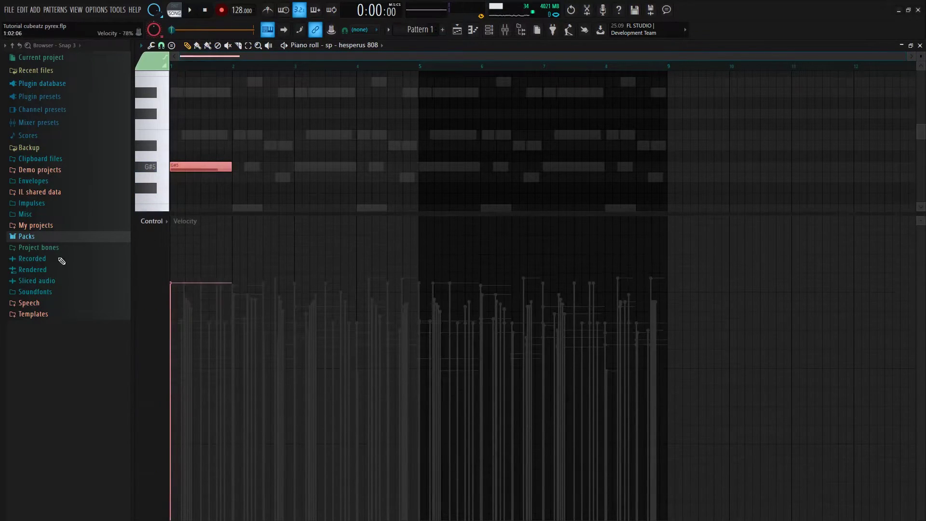
key(ctrl+d)
key(F6)
key(space)
key(space)
key(F6)
key(F6)
key(space)
key(space)
key(F6)
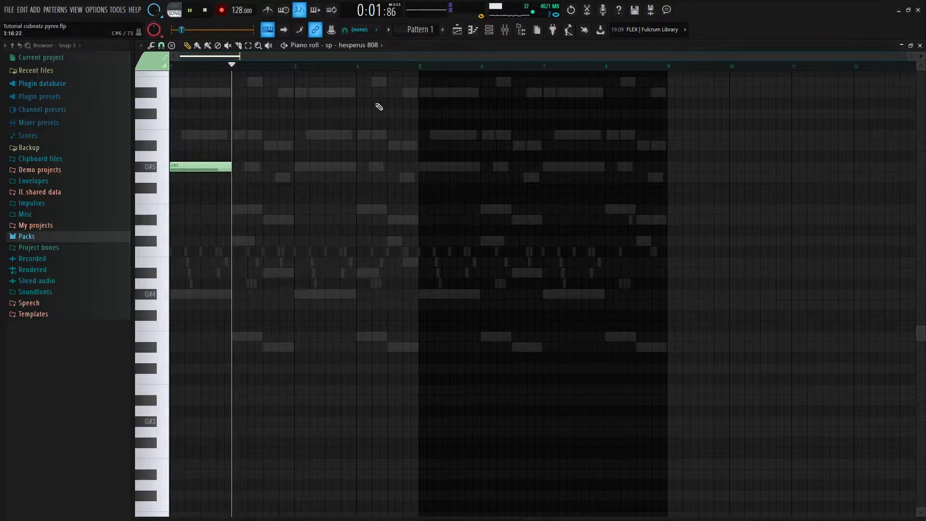
Step: Add six-step 808 notes to bar 2, E6 at step 5 and D#6 at step 11
scroll(239, 203, up, 4)
click(251, 209)
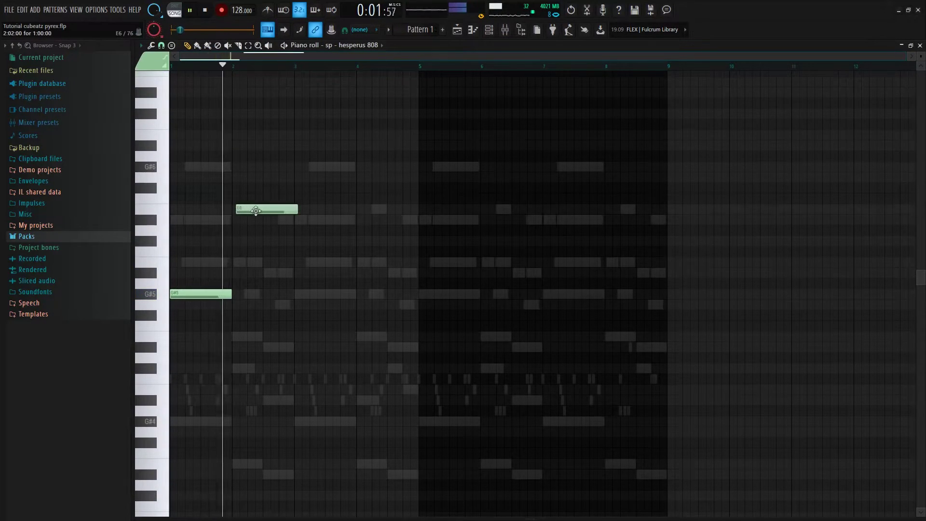
mouse_move(276, 210)
mouse_down()
mouse_move(269, 209)
mouse_move(280, 219)
mouse_up()
click(278, 220)
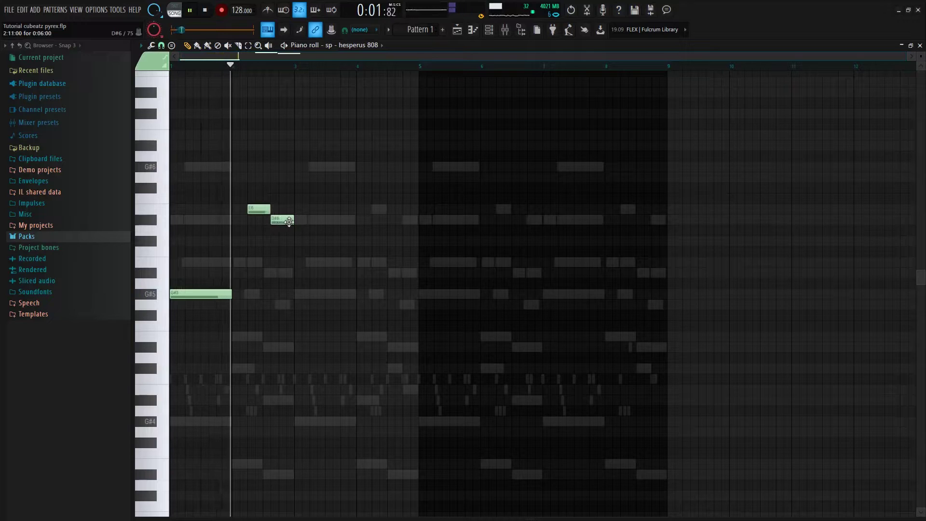
Step: Copy the two-bar 808 phrase into bars 3 and 4, with its last two notes an octave lower at E5 and D#5
key(ctrl+b)
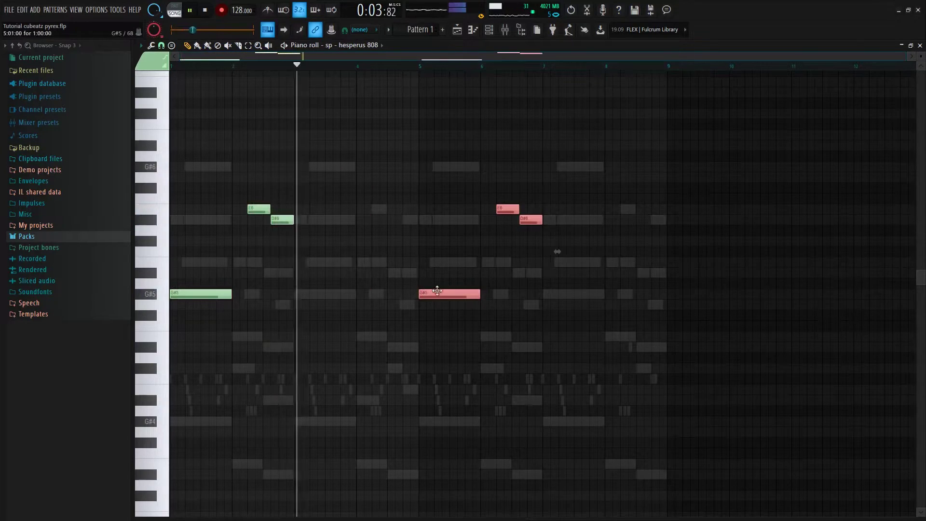
drag(555, 250, 432, 250)
click(423, 338)
drag(371, 194, 448, 244)
drag(385, 209, 426, 332)
click(475, 306)
key(space)
drag(380, 309, 384, 330)
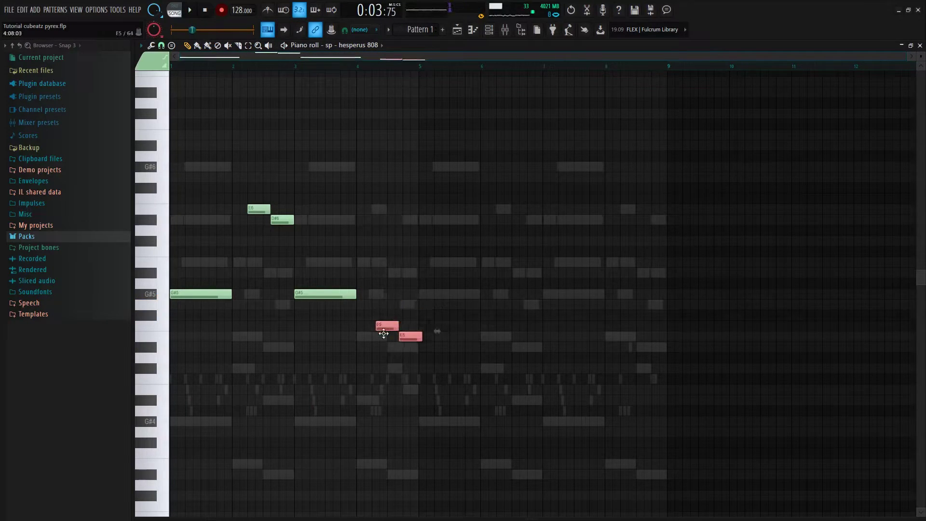
click(480, 362)
Step: Duplicate the four-bar 808 pattern into bars 5 to 8
key(ctrl+a)
key(ctrl+b)
click(670, 285)
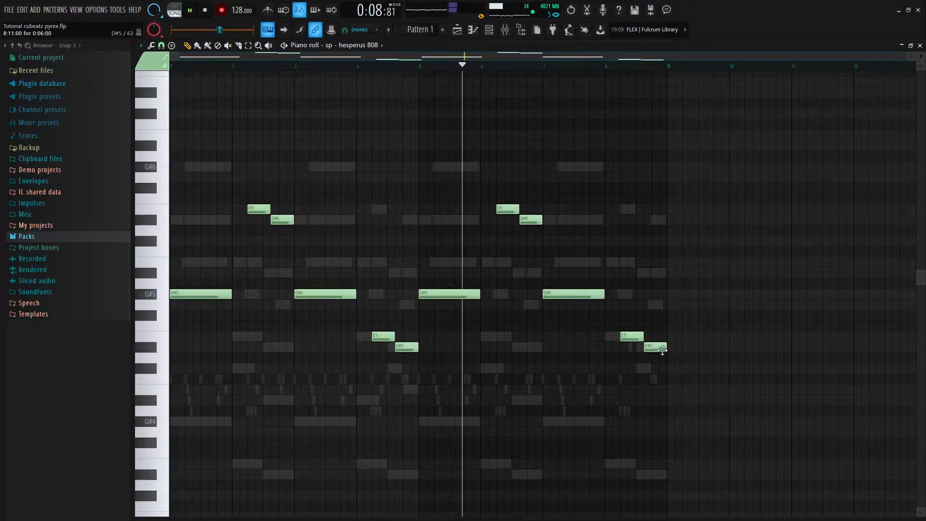
drag(624, 329, 673, 374)
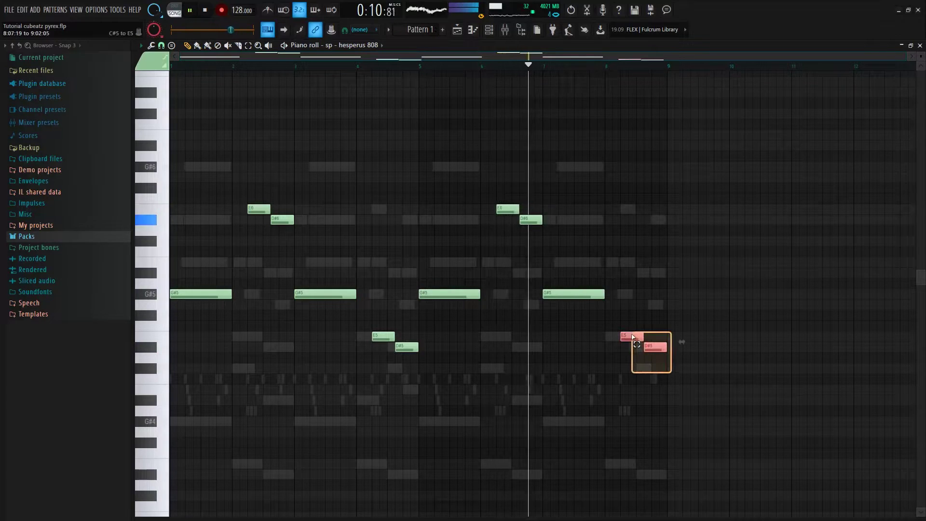
click(668, 334)
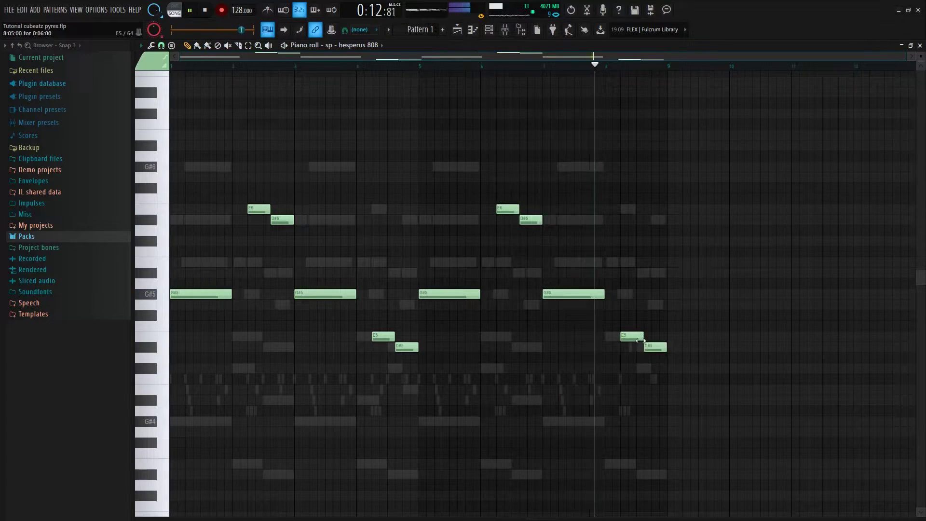
key(space)
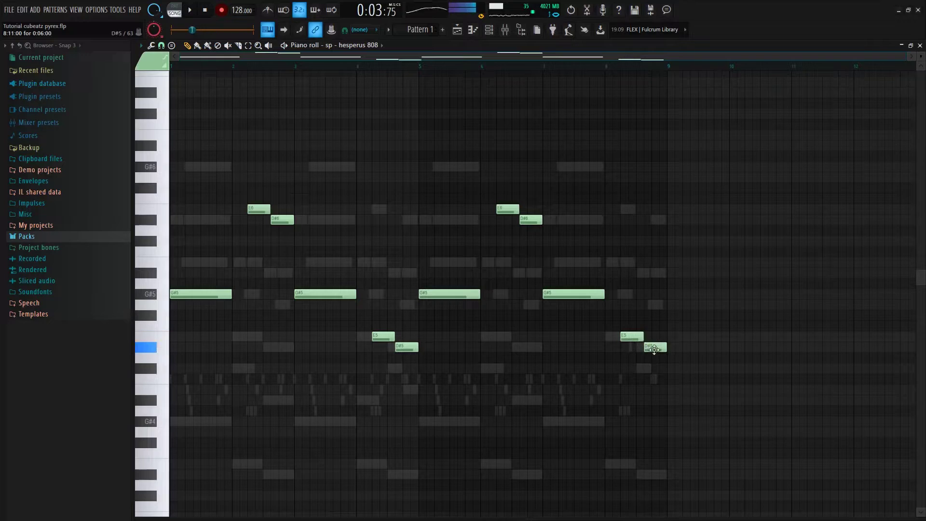
Step: Replace bar 8's final 808 note with a two-step D#5 at step 11 and one-step D#5 hits at steps 13 and 14
click(621, 68)
scroll(680, 307, up, 3)
key(space)
click(668, 346)
key(space)
key(space)
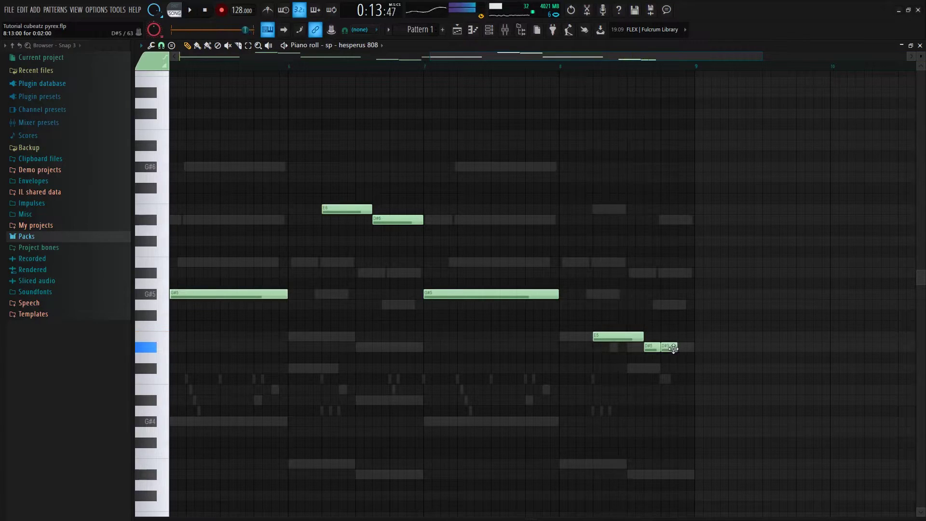
click(672, 347)
key(space)
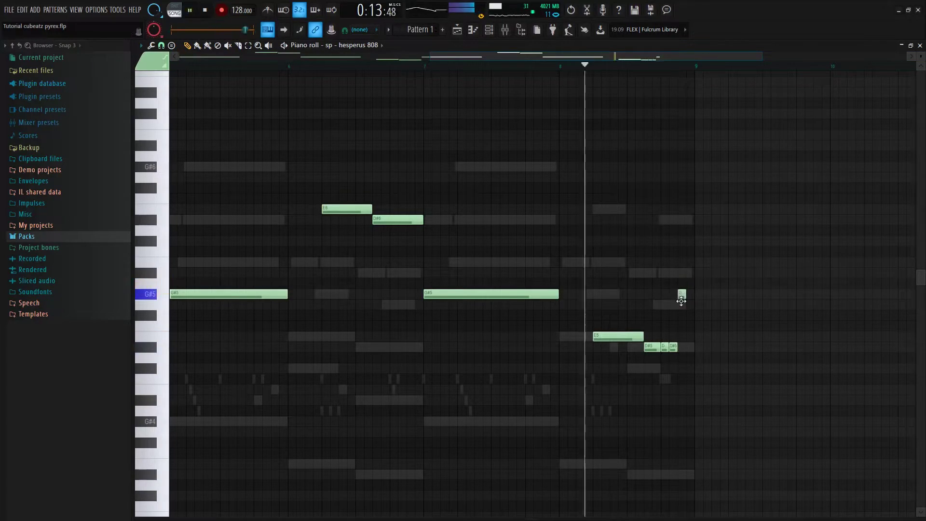
Step: Add a two-step D#6 808 note at step 15 of bar 8
click(682, 304)
drag(686, 305, 687, 243)
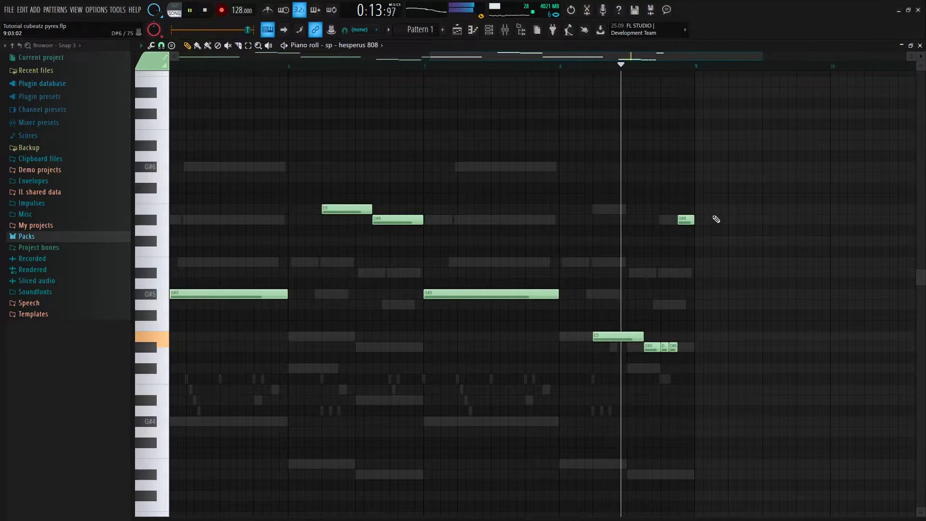
scroll(698, 68, up, 5)
scroll(701, 70, down, 5)
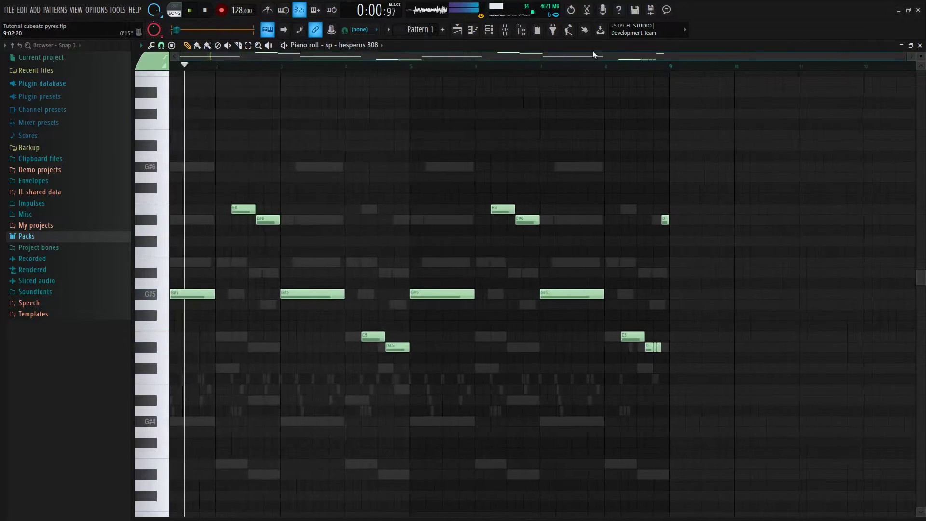
Step: Adjust the 808 channel's volume in the channel rack against the rest of the beat
key(F6)
drag(227, 272, 226, 264)
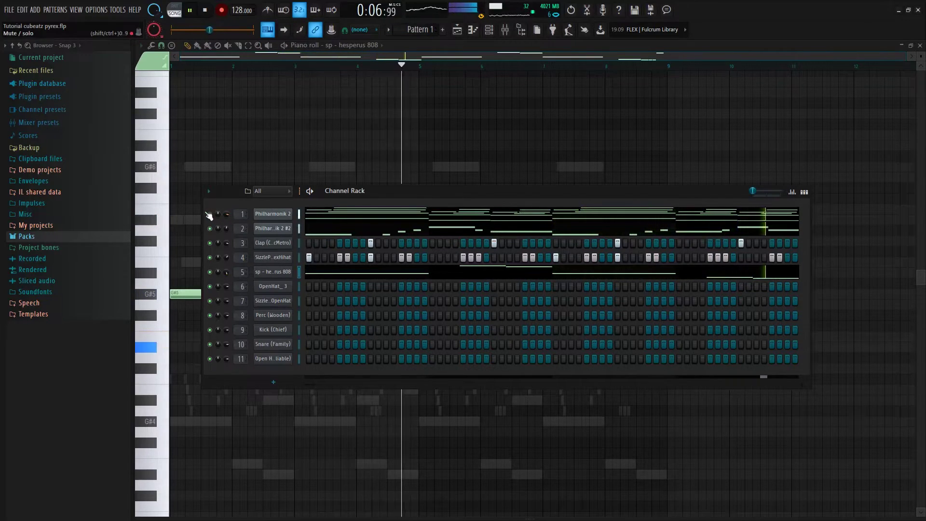
drag(221, 30, 231, 30)
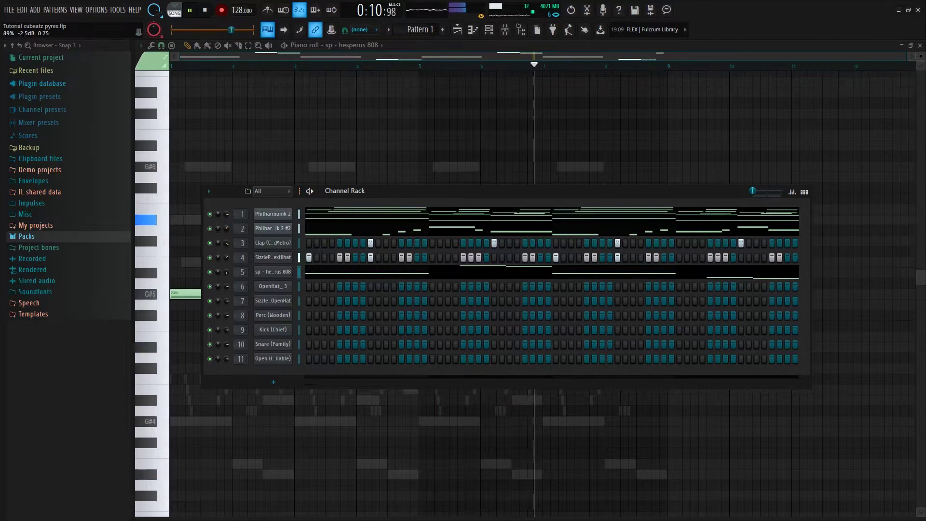
Step: Duplicate the four-bar Clap (ClassicMetro) pattern into bars 5 to 8
right_click(263, 247)
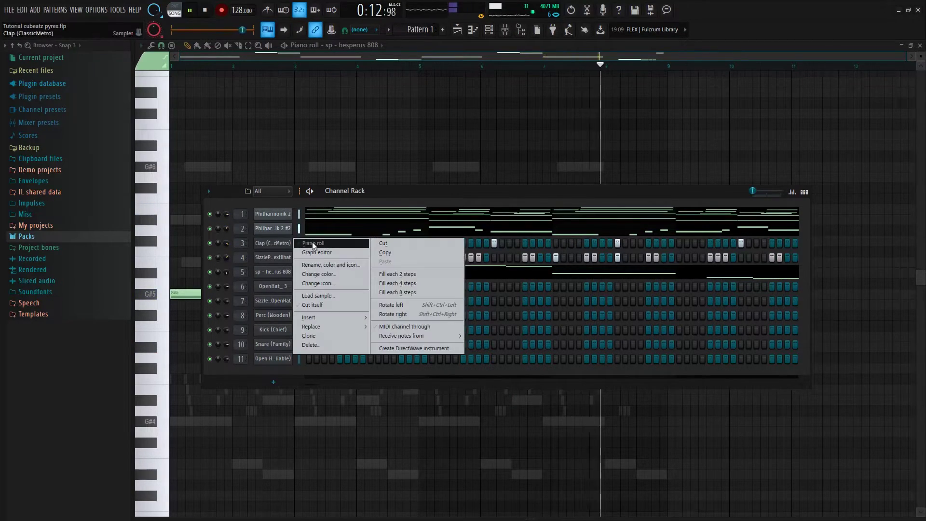
click(277, 251)
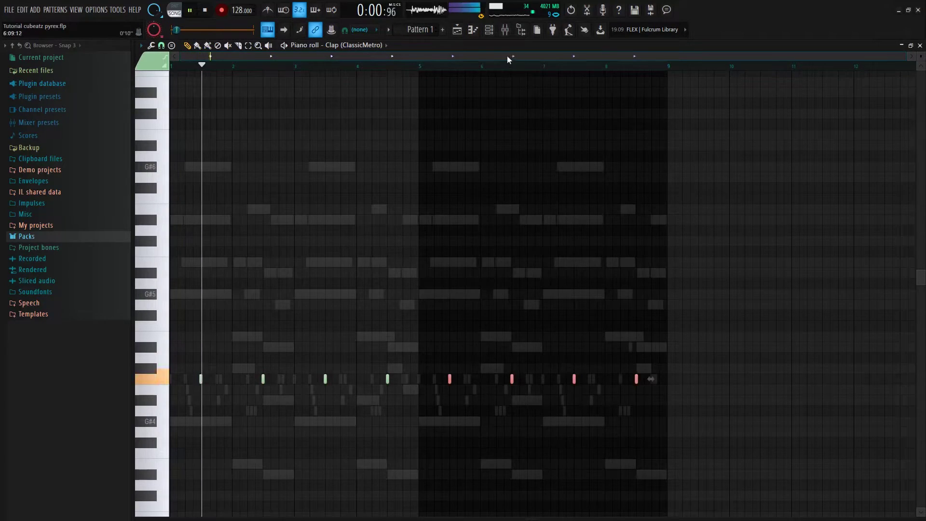
click(489, 29)
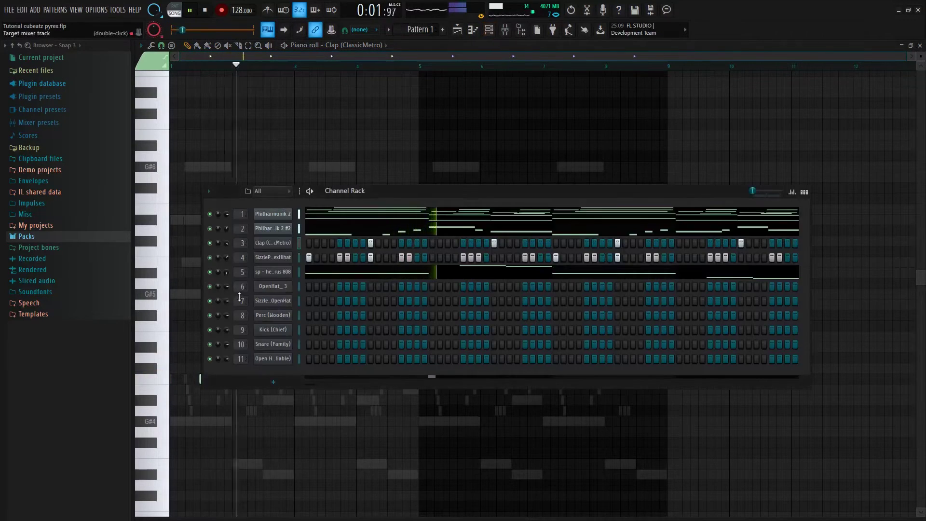
Step: Add an OpenHat_ 3 hit at step 13 of bar 1
key(space)
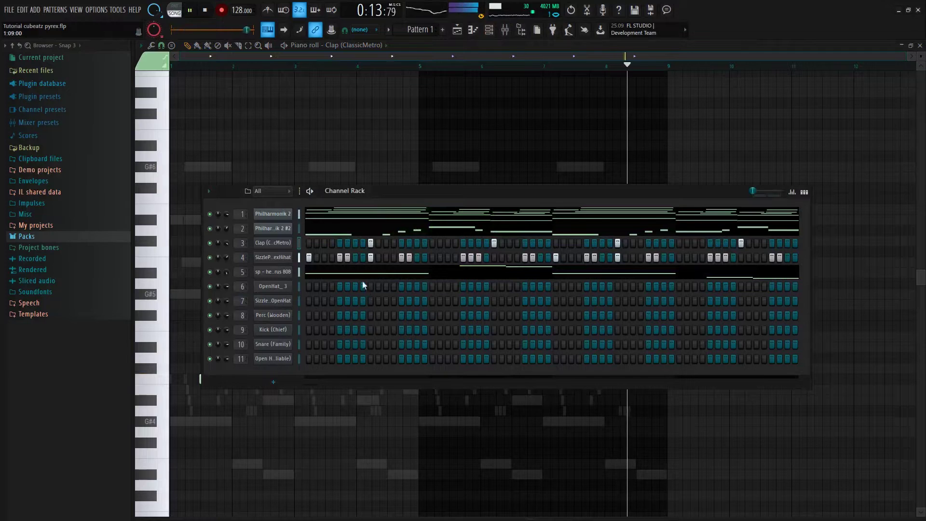
click(296, 68)
key(space)
click(489, 29)
click(401, 287)
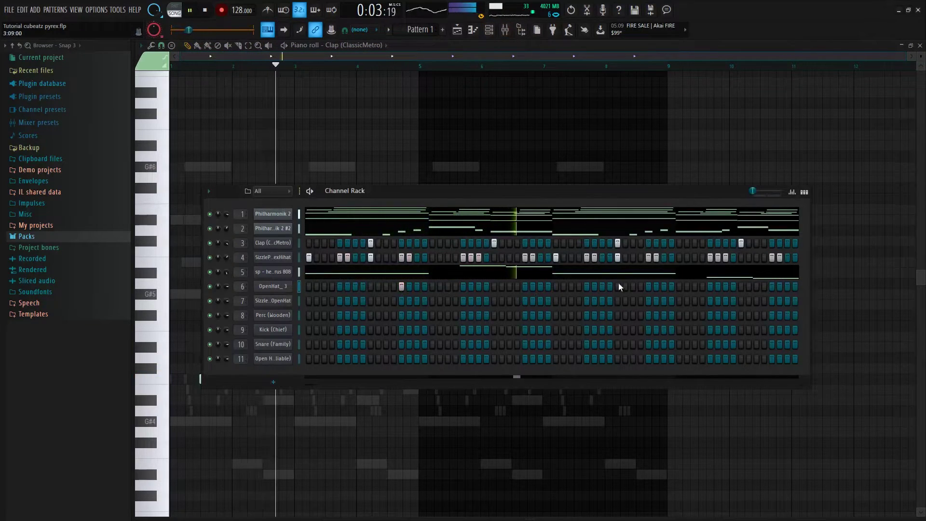
Step: Add an OpenHat_ 3 hit at step 13 of bar 3 and replay the pattern from the start
click(648, 286)
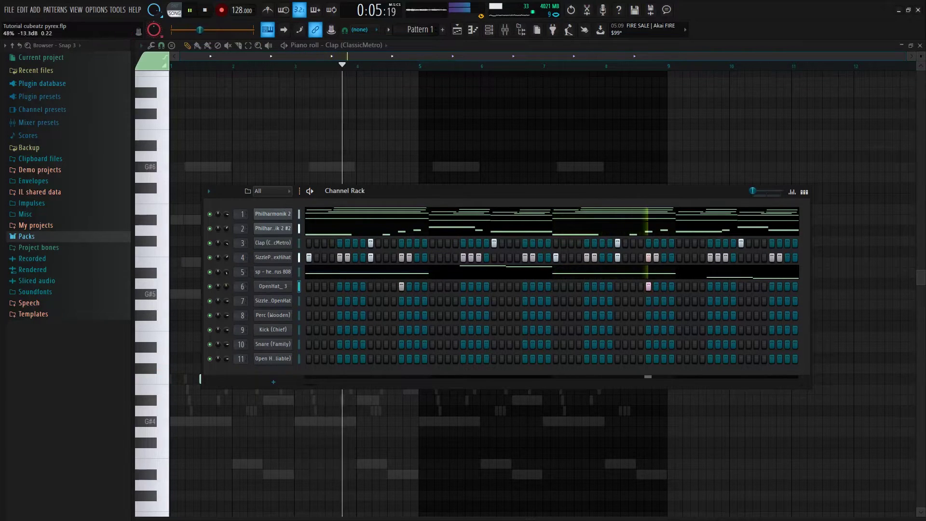
key(space)
key(space)
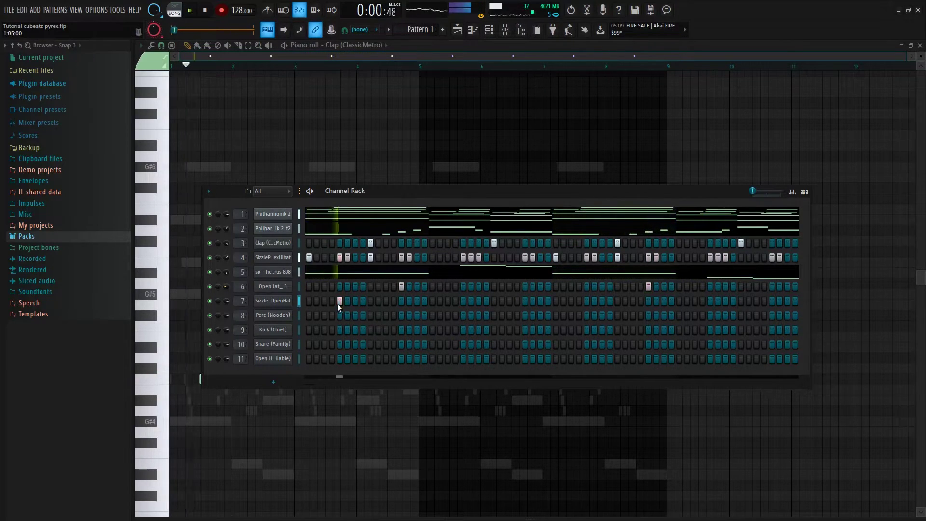
Step: Place SizzlePyrexReverseOpenHat hits at step 5 of bars 1 and 3, auditioning them against the beat
click(272, 300)
key(space)
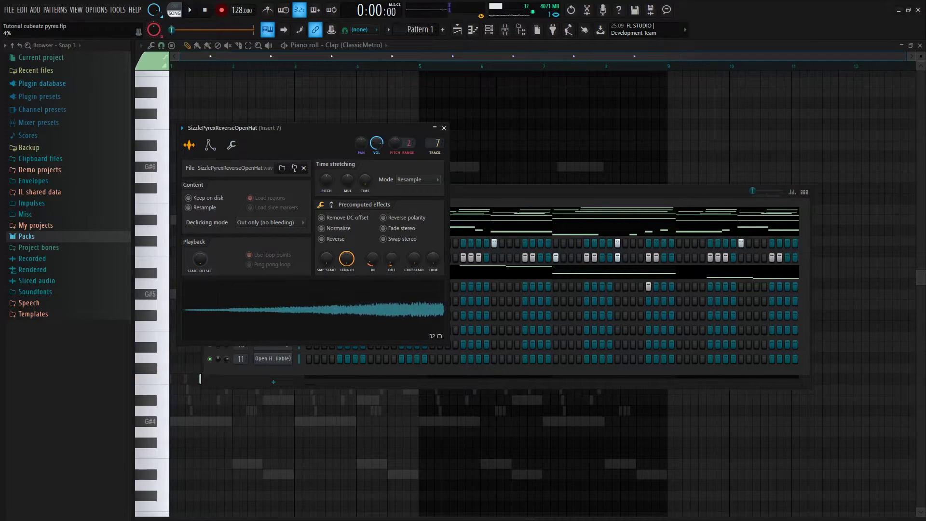
click(444, 127)
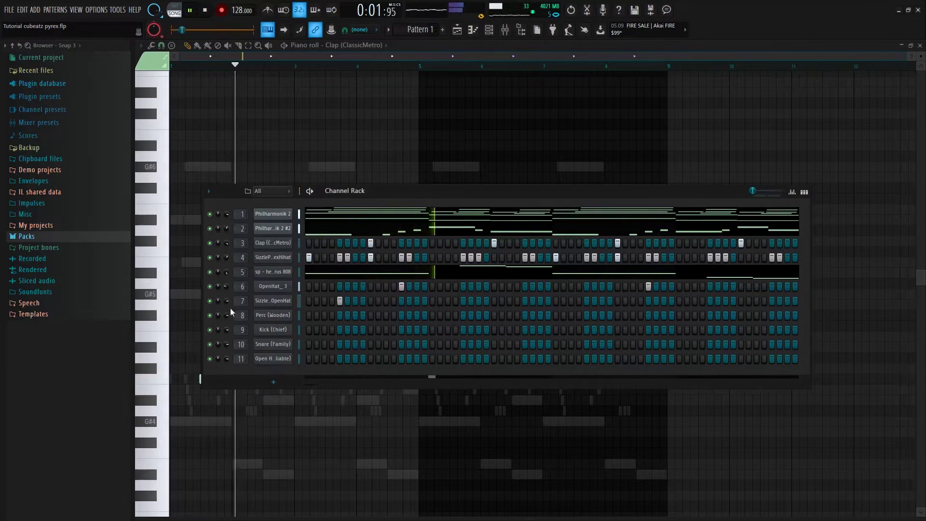
key(space)
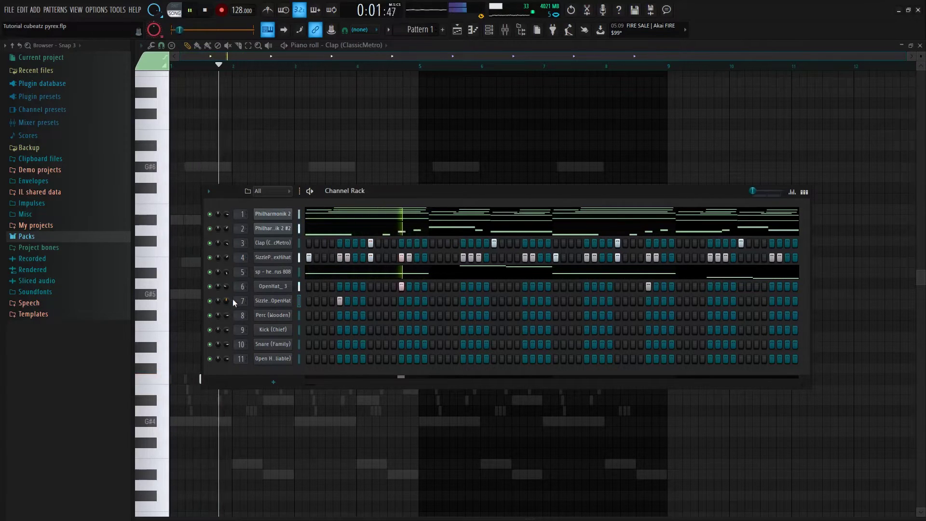
click(587, 301)
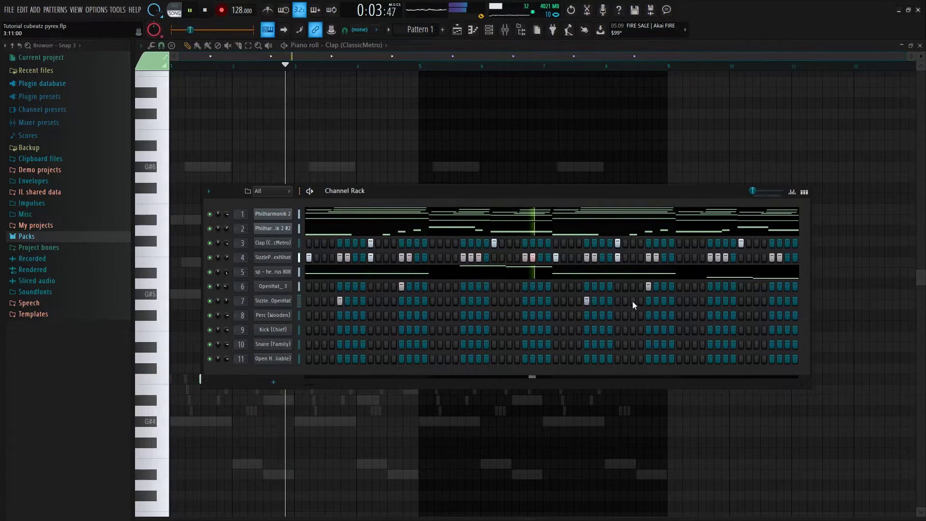
key(space)
key(space)
click(433, 316)
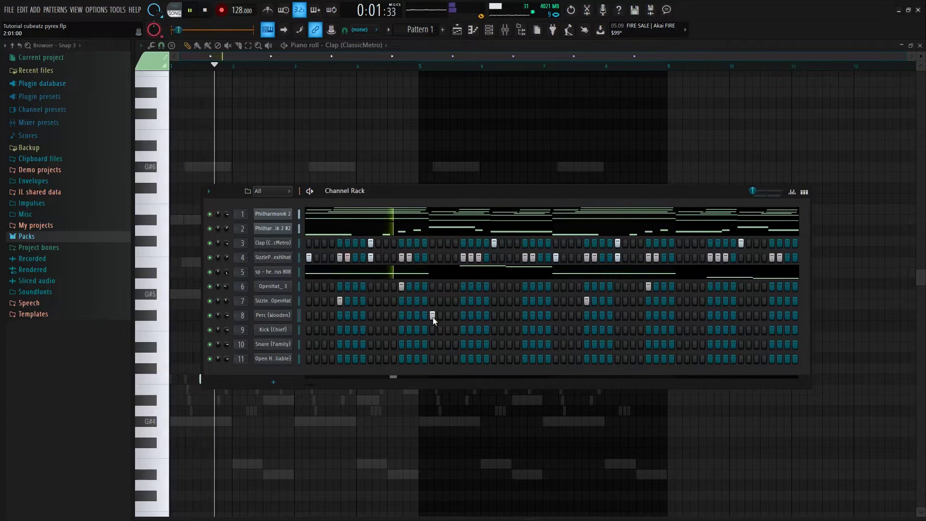
click(432, 316)
click(446, 316)
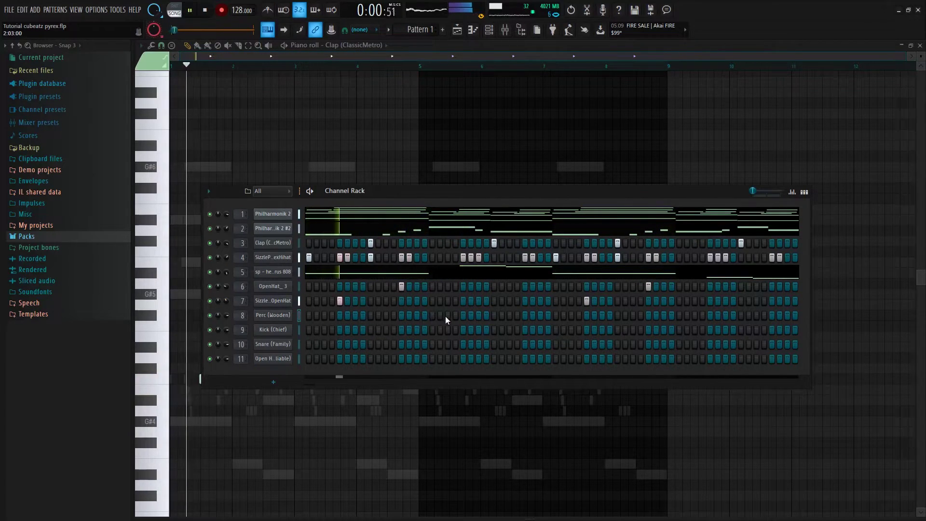
click(447, 316)
key(space)
key(space)
click(416, 315)
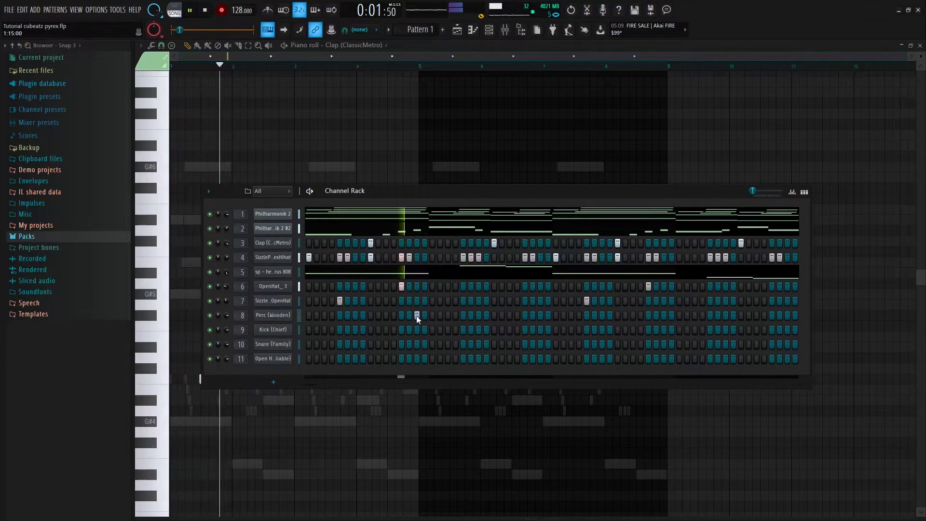
click(417, 315)
Step: Place Perc (Wooden) hits at step 1 of bars 2 and 4 and replay the pattern
click(432, 315)
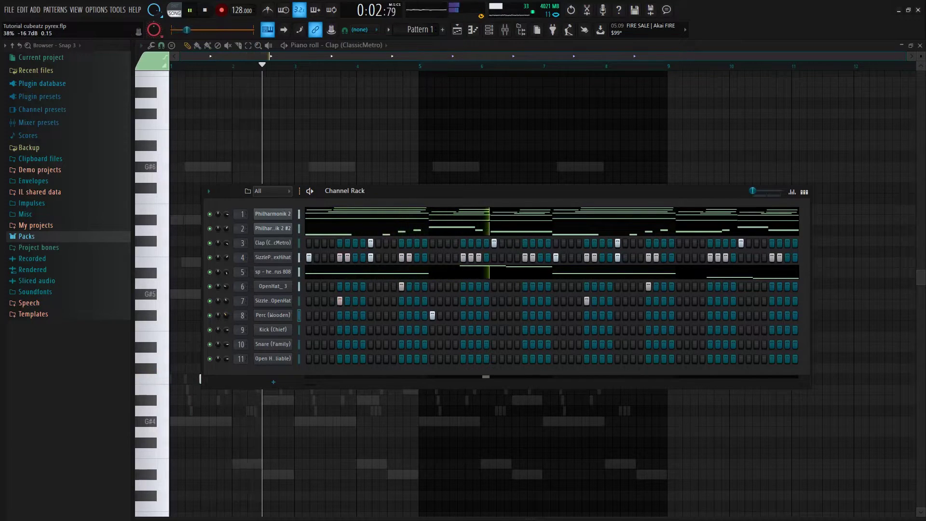
click(680, 316)
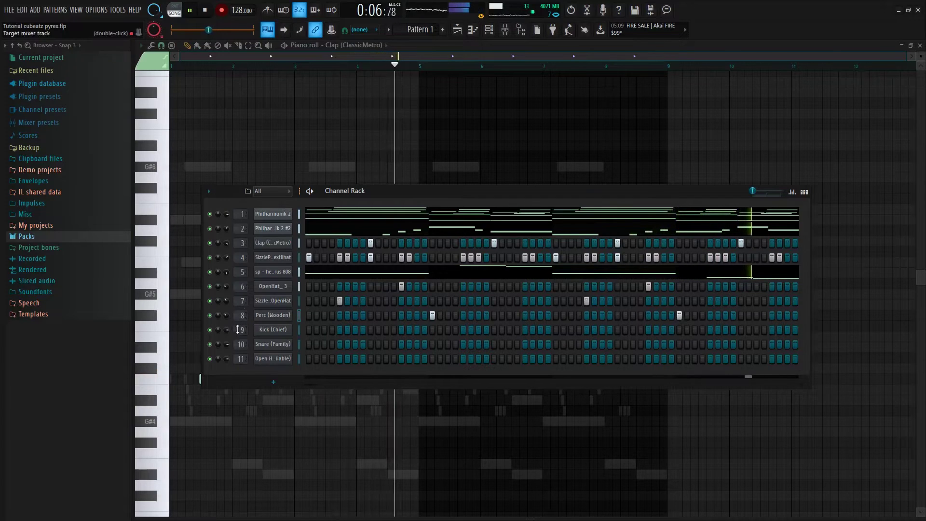
key(space)
key(space)
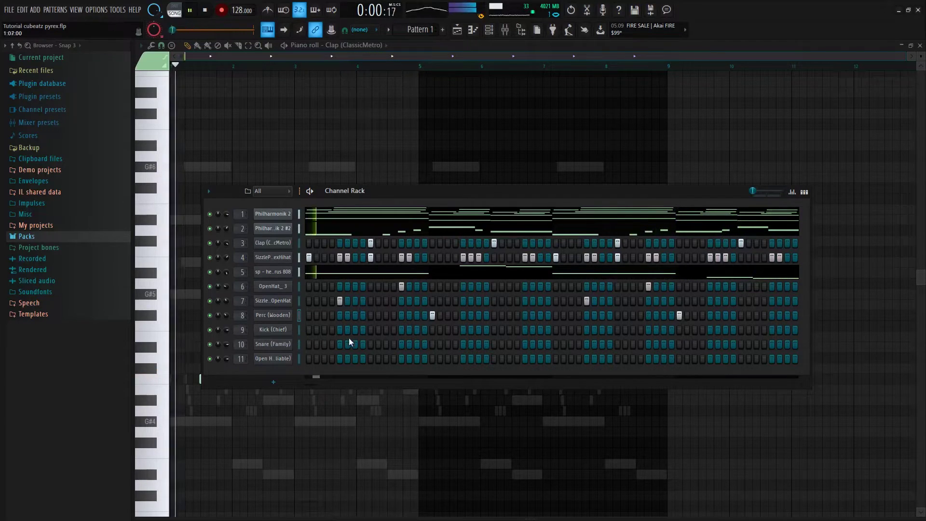
Step: Place Snare (Family) hits at step 15 of bars 1 and 3 and at step 3 of bars 2 and 4
click(417, 344)
key(space)
key(space)
click(448, 343)
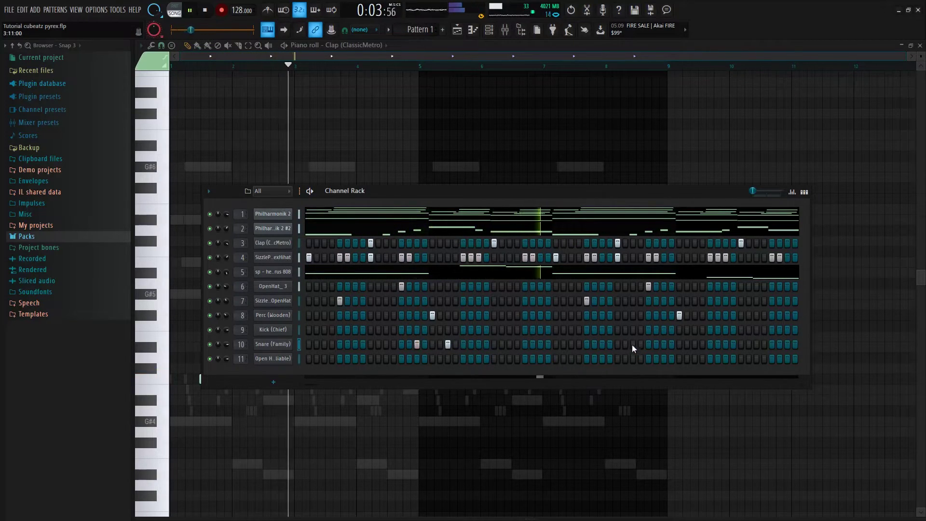
click(664, 344)
click(695, 344)
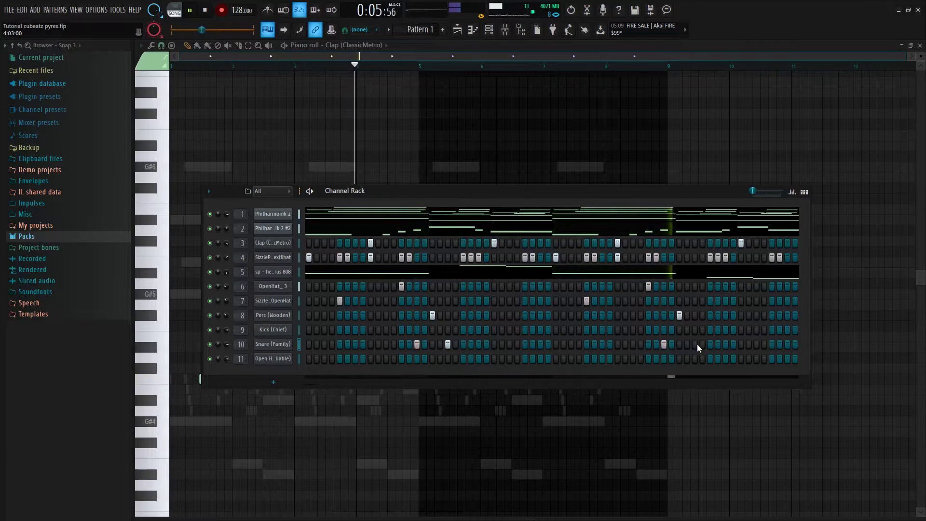
Step: Place a Kick (Chief) hit at step 1 of bar 1, raise its velocity to maximum and audition it
key(space)
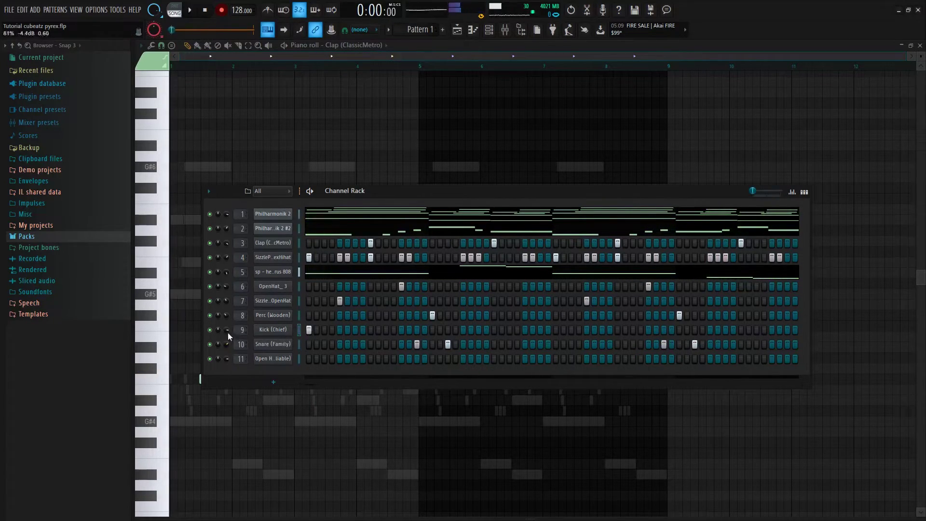
right_click(287, 329)
click(314, 329)
key(space)
drag(331, 517, 332, 178)
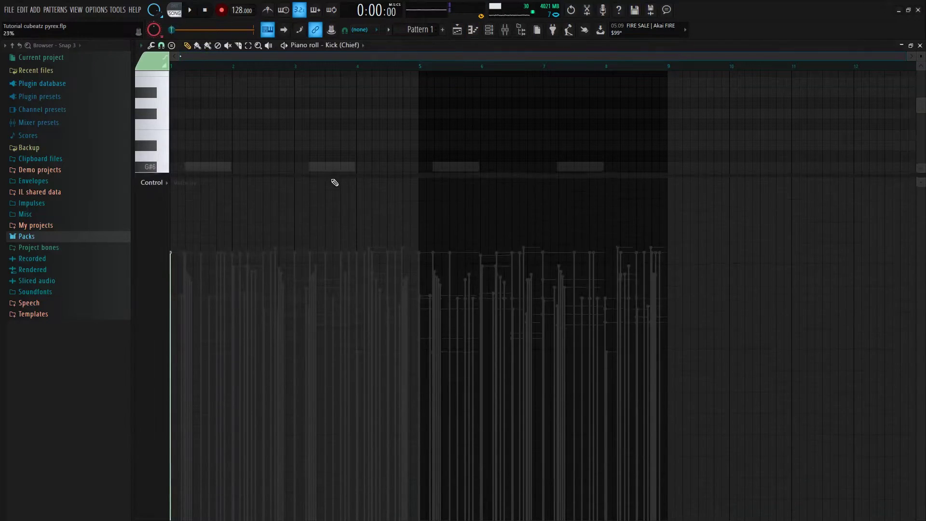
key(F6)
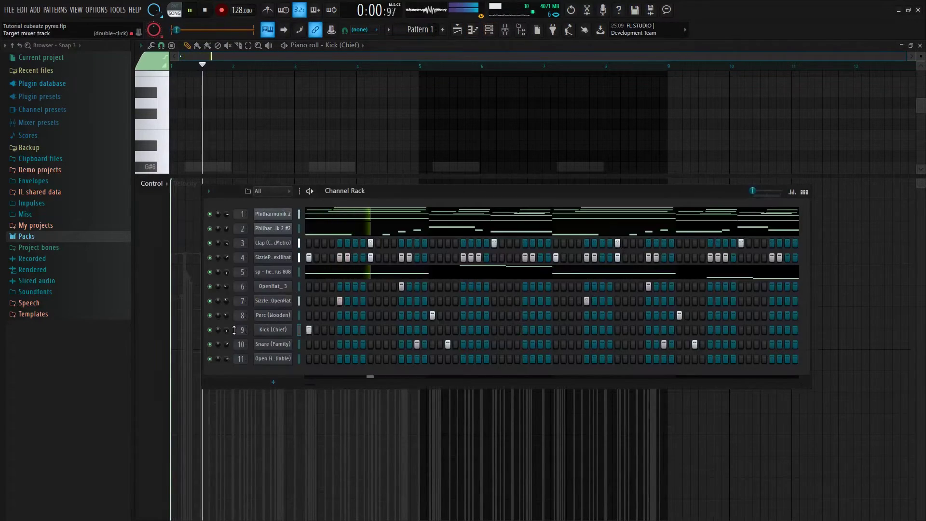
key(space)
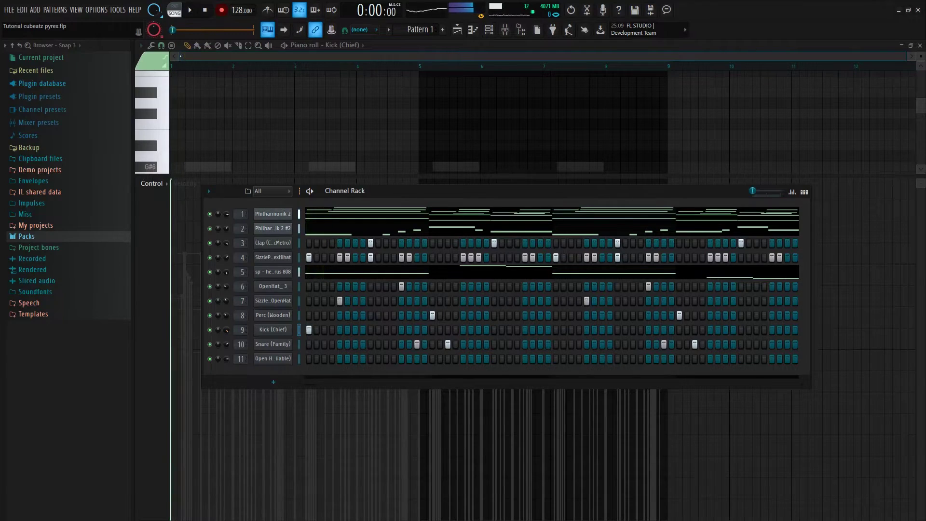
Step: Add Kick (Chief) hits at steps 5 and 11 of bars 2 and 4, and at step 1 of bar 3
click(464, 329)
click(509, 330)
key(space)
key(space)
click(555, 330)
click(710, 330)
click(757, 330)
Step: Raise the velocities of the added Kick (Chief) notes to maximum in the piano roll
right_click(285, 329)
click(318, 330)
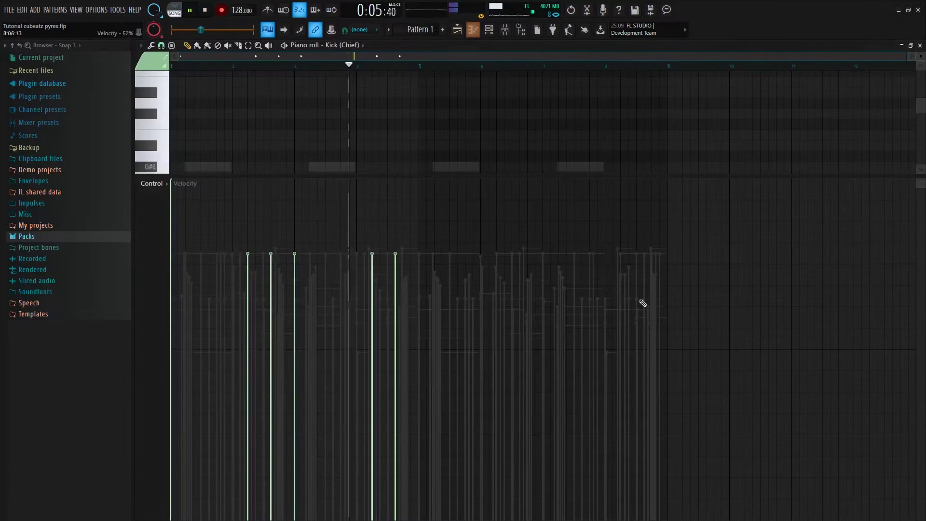
key(F6)
Step: Duplicate the four-bar Kick (Chief) pattern into bars 5 to 8
right_click(276, 330)
click(313, 330)
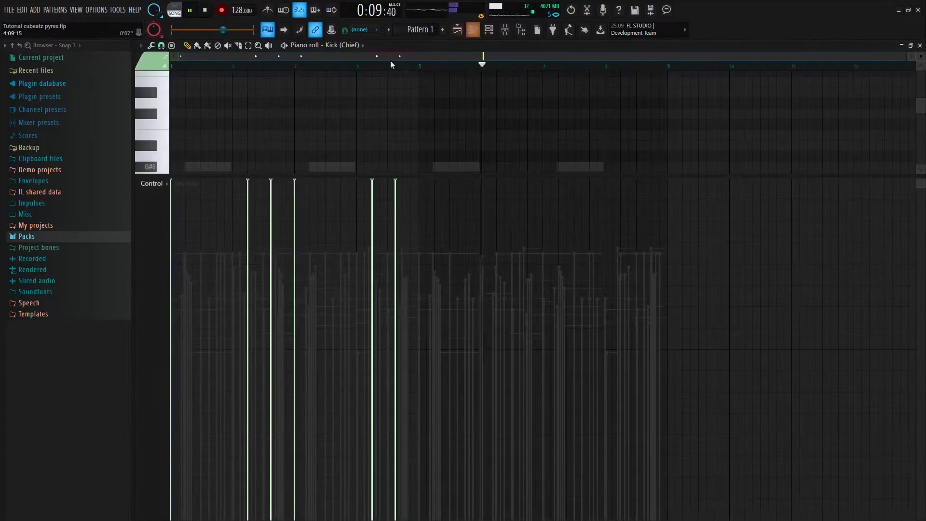
key(ctrl+a)
key(ctrl+b)
drag(440, 177, 440, 517)
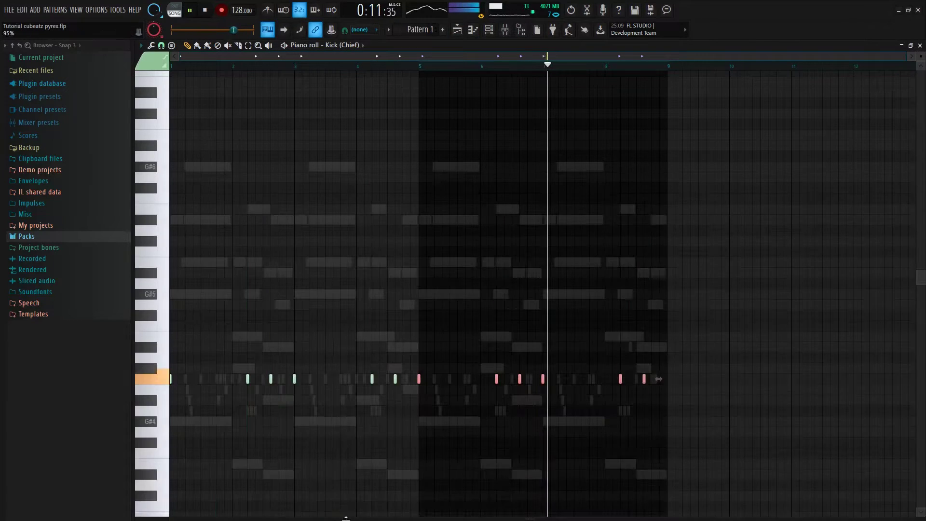
key(F6)
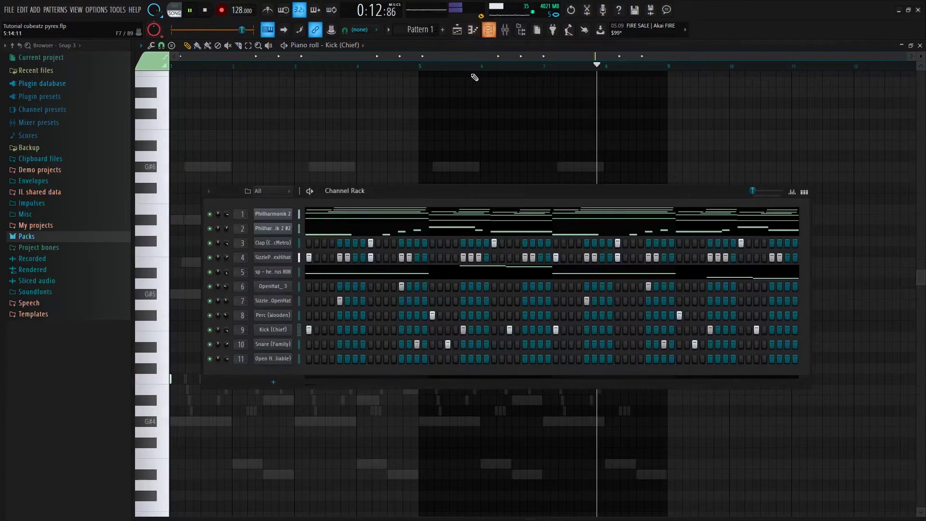
Step: Place channel 11 open hat hits at step 1 of bars 1 and 3 and step 5 of bars 2 and 4, and adjust its volume
click(310, 359)
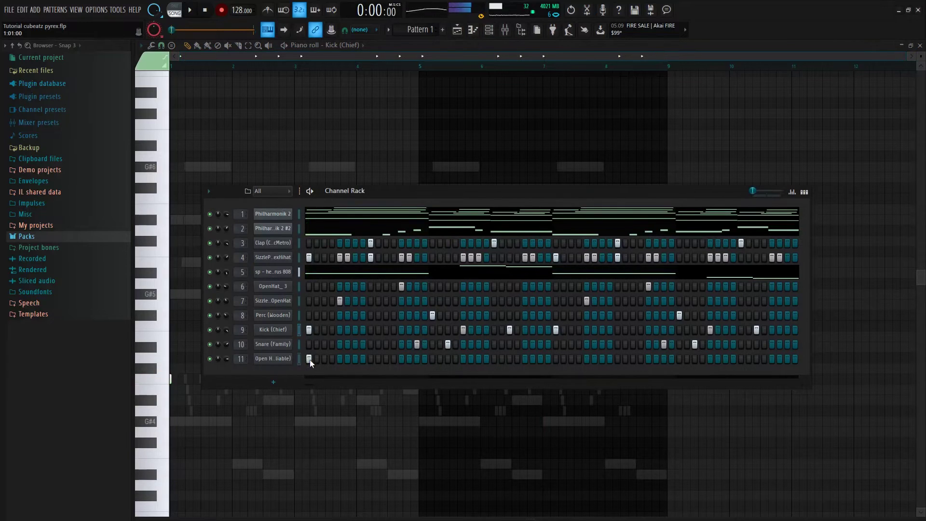
key(space)
key(space)
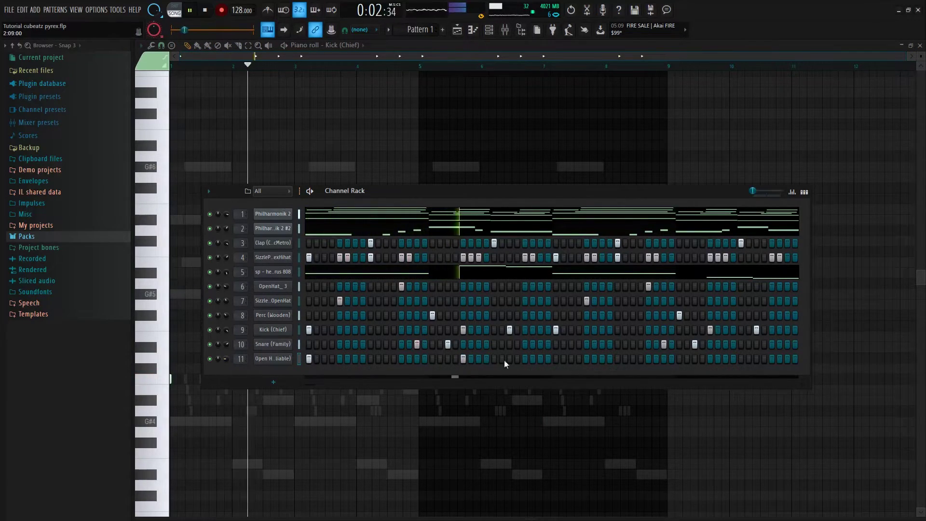
click(555, 358)
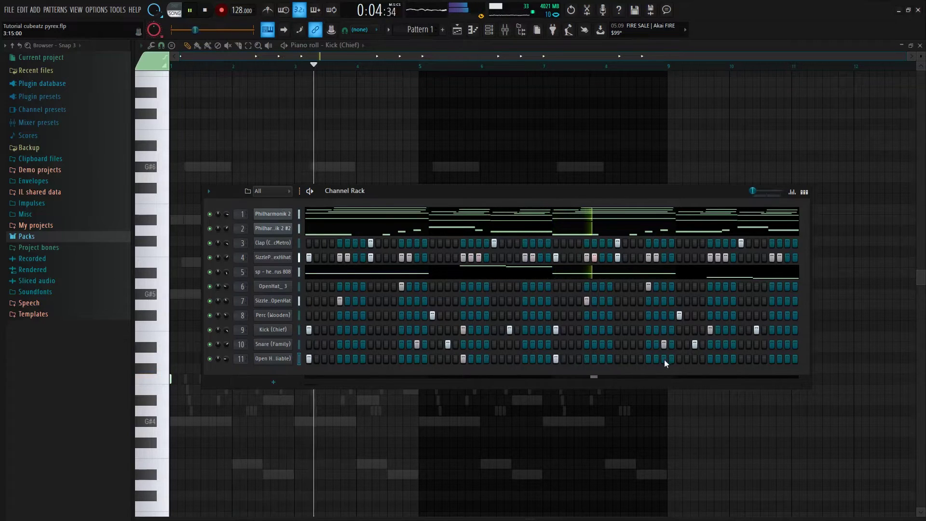
click(710, 359)
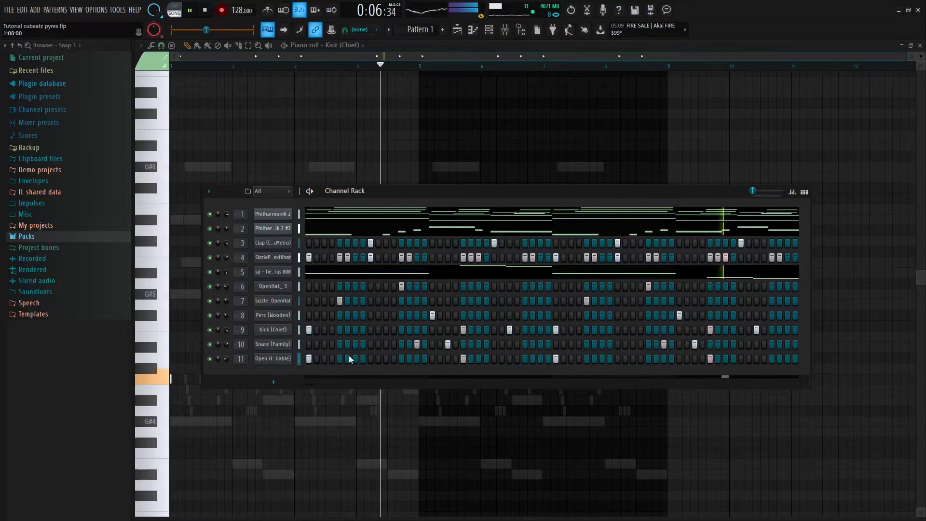
drag(226, 359, 225, 386)
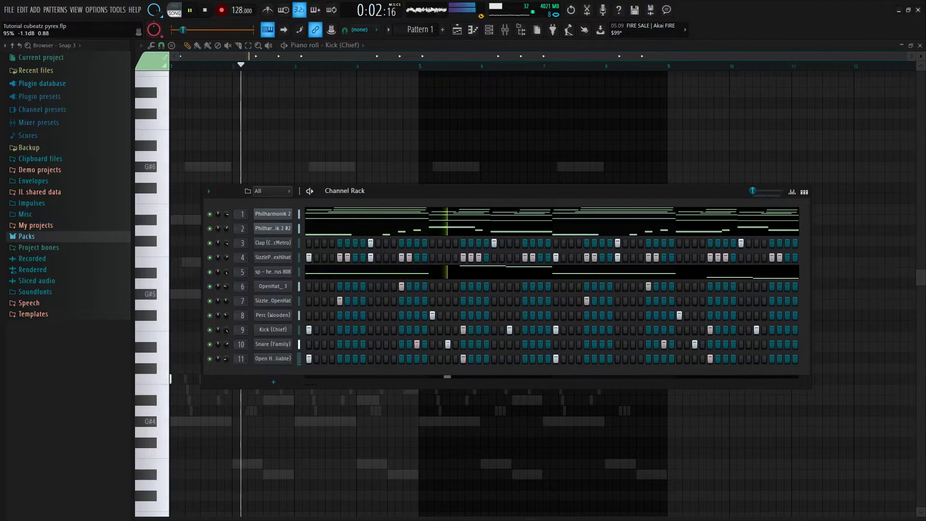
Step: Put the Philharmonik 2 notes alone into Pattern 2 and arrange Pattern 1 and Pattern 2 back to back on playlist Track 1
right_click(275, 214)
click(333, 216)
key(space)
drag(755, 443, 81, 20)
click(465, 118)
click(462, 31)
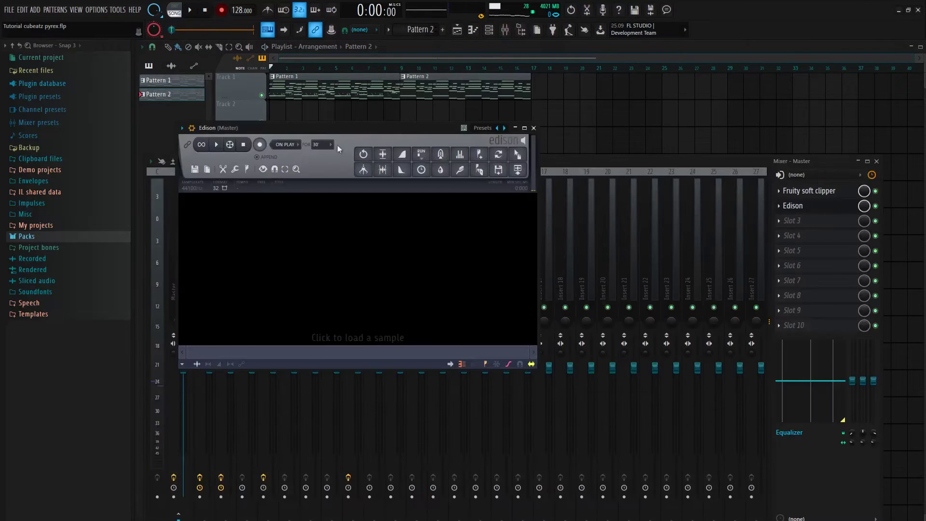
Step: Record the 16-bar arrangement with Edison on the Master and send the recording to playlist Track 2 as an audio clip
click(191, 16)
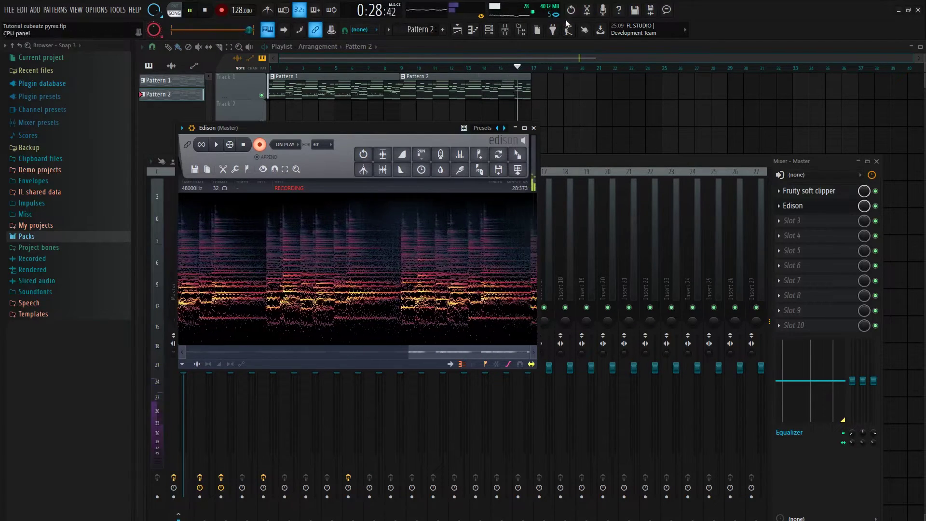
click(261, 146)
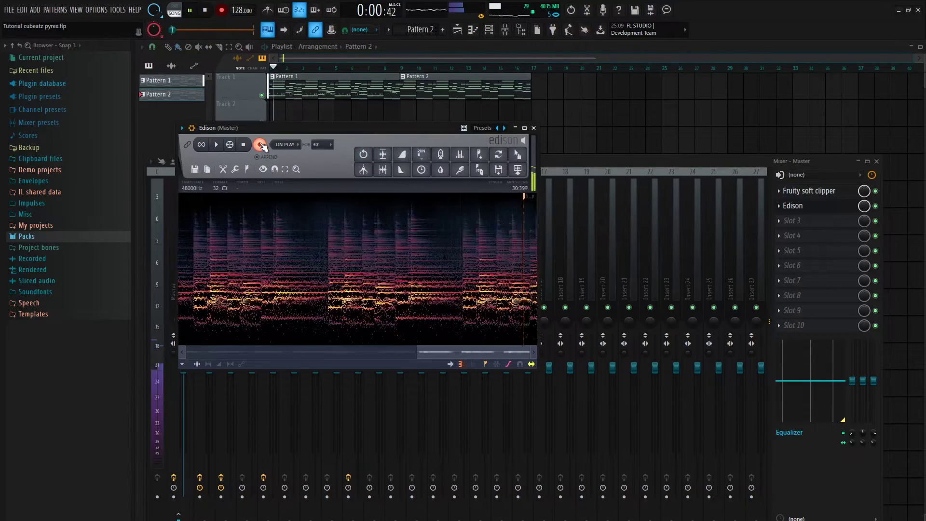
click(517, 154)
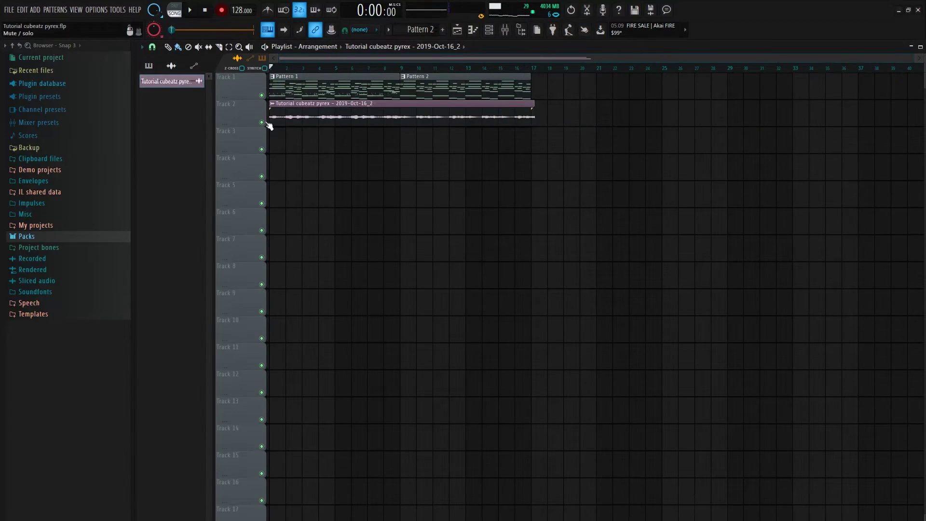
Step: Trim the recorded audio clip to end at bar 17 and move it to Track 3
scroll(538, 62, up, 5)
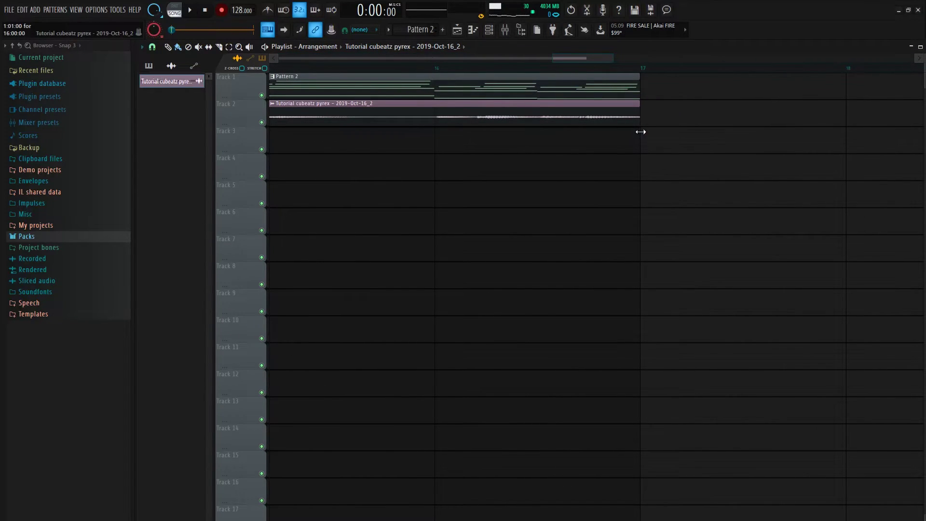
scroll(647, 70, down, 4)
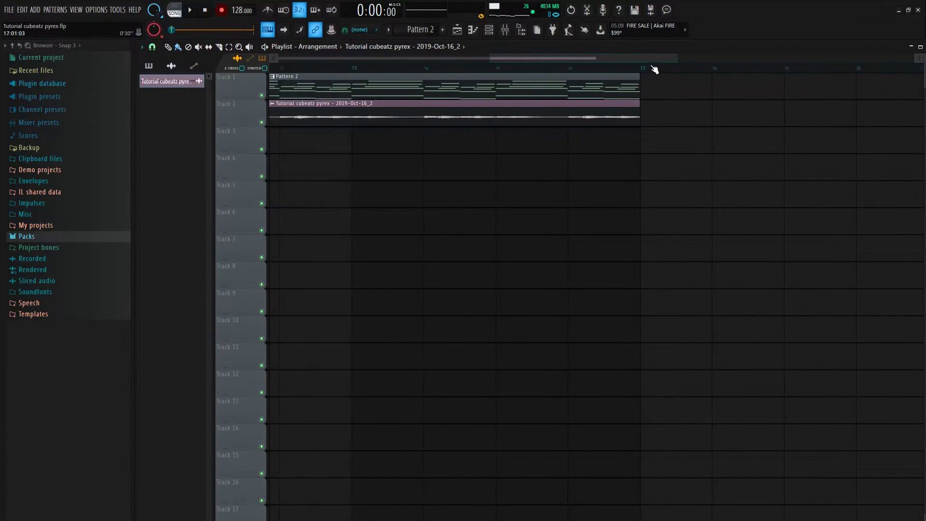
scroll(654, 69, down, 4)
drag(453, 125, 454, 152)
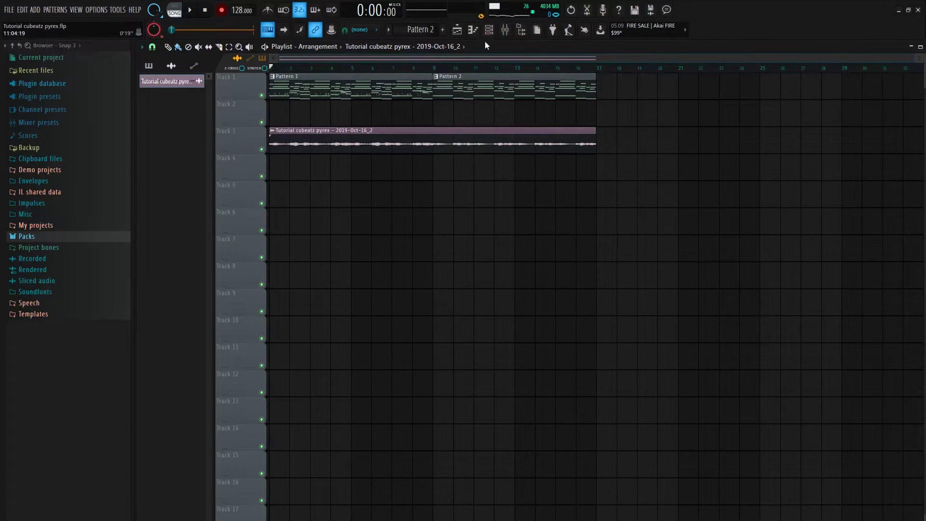
Step: Mute the two Philharmonik 2 channels and play the arrangement with the recorded audio clip
click(488, 30)
click(270, 201)
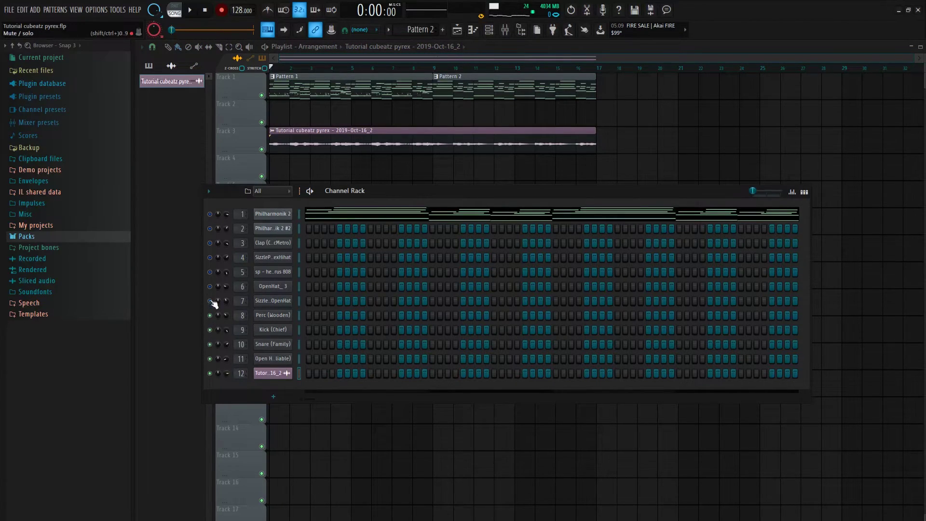
key(space)
key(F6)
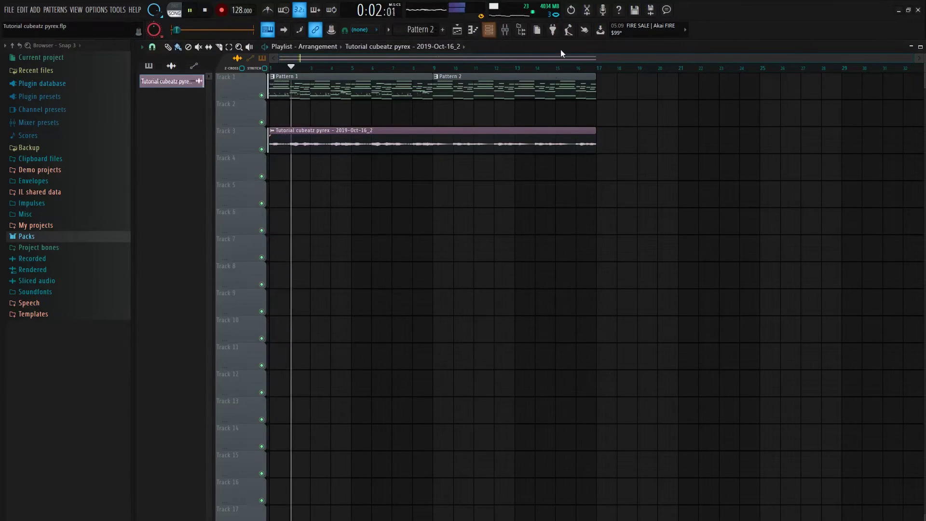
Step: Lower the pitch of the recorded audio clip on mixer track 12 by 200 cents
key(F9)
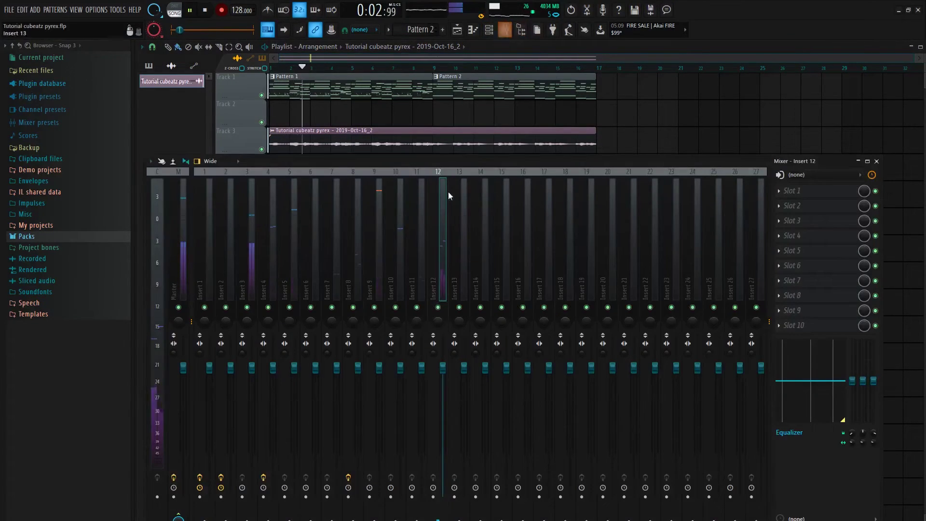
key(space)
double_click(462, 143)
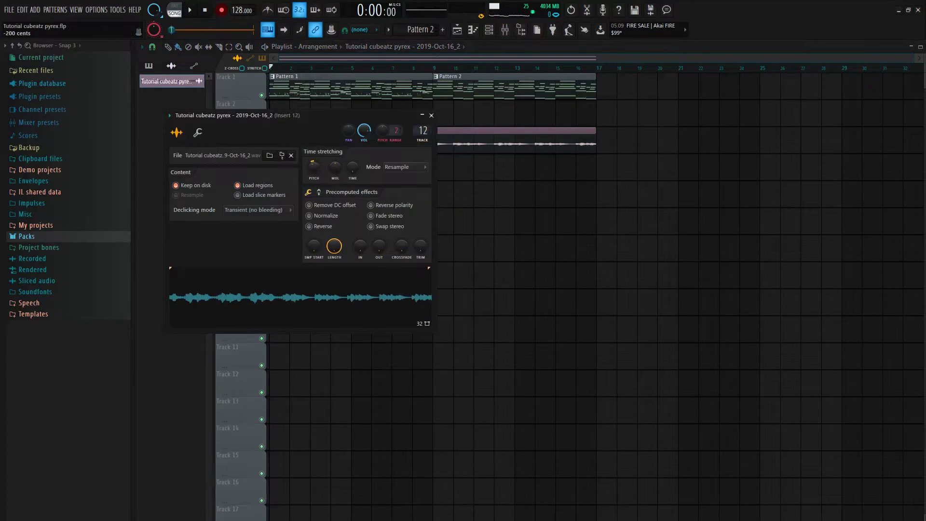
click(432, 116)
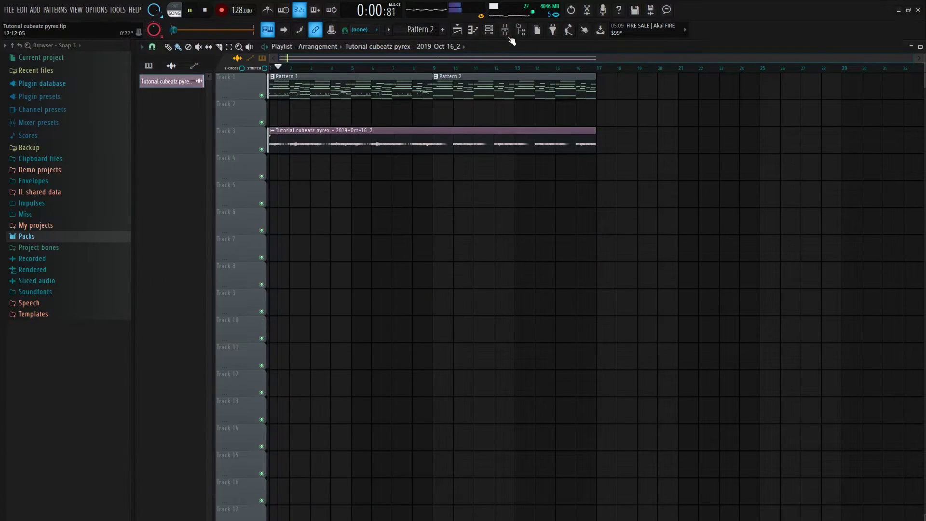
Step: Add Fruity parametric EQ 2 to mixer Insert 12 with the 40Hz cut preset and listen to the clip
click(505, 30)
click(791, 191)
click(702, 166)
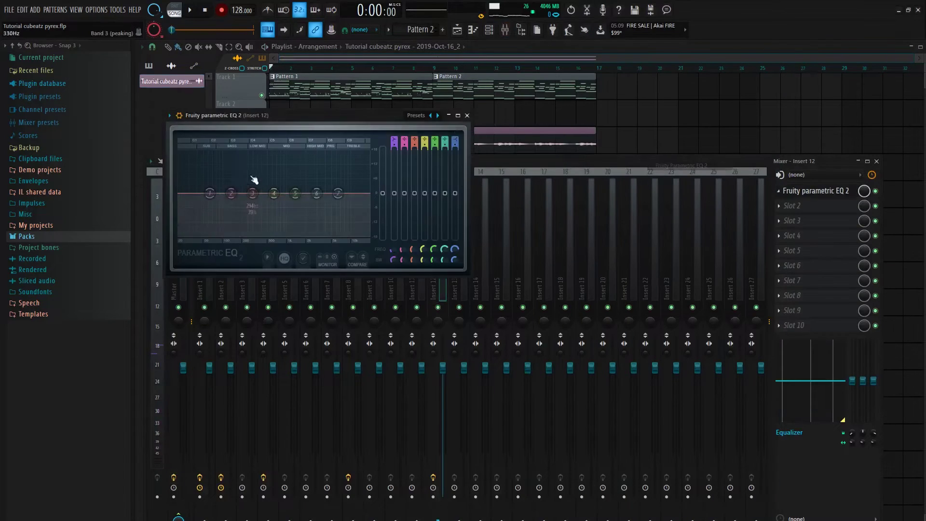
click(416, 116)
click(443, 176)
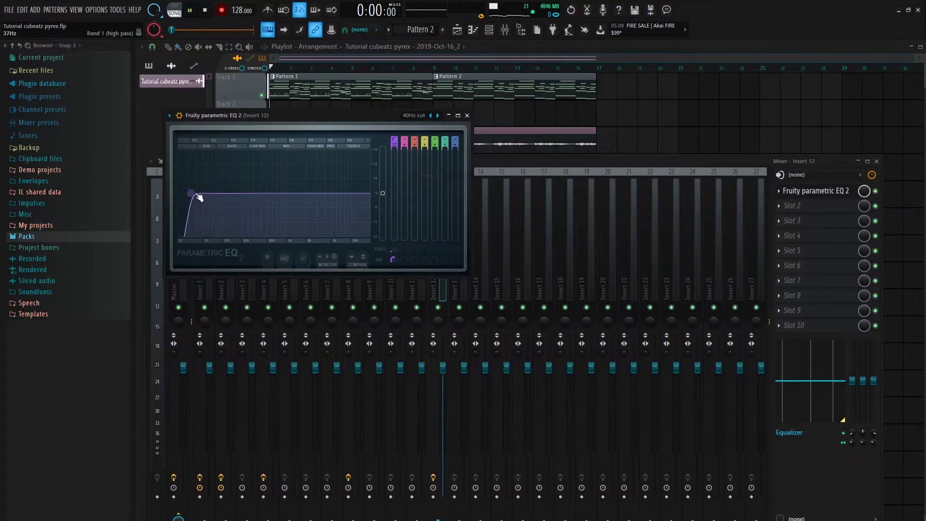
key(space)
click(466, 115)
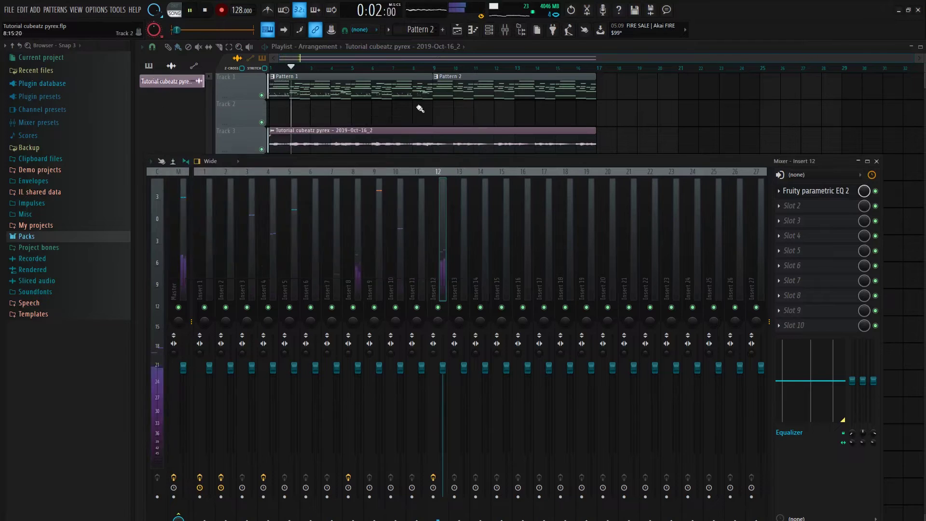
Step: Transpose all hesperus 808 notes in Pattern 1 down two semitones and play the result
key(F6)
right_click(287, 273)
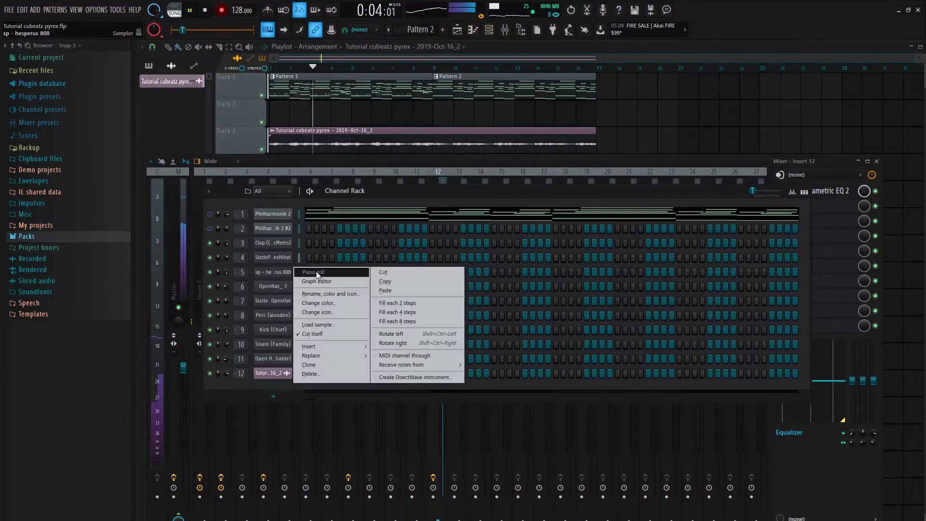
click(317, 271)
key(space)
scroll(419, 30, up, 1)
key(ctrl+a)
key(Down)
key(Down)
key(space)
key(ctrl+d)
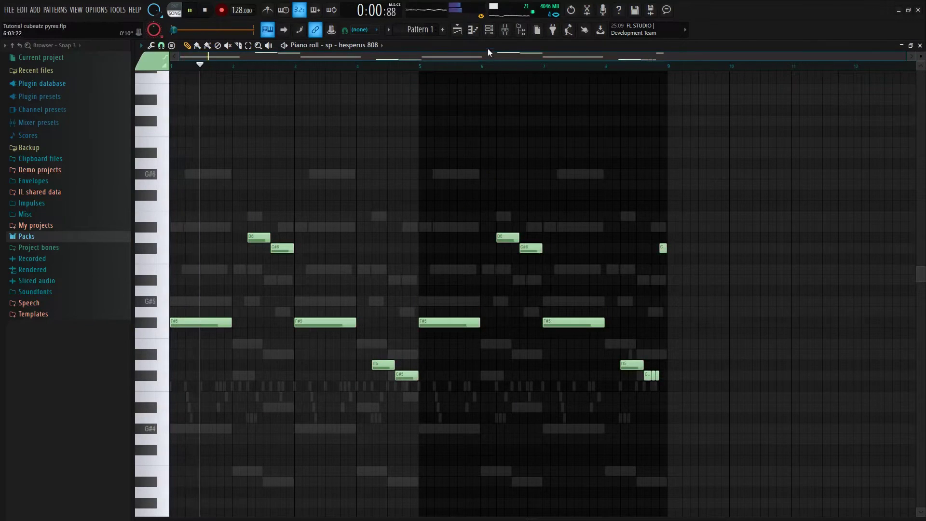
Step: Set the Kick (Chief) channel volume to 54% while the song plays, and return to the playlist
key(F6)
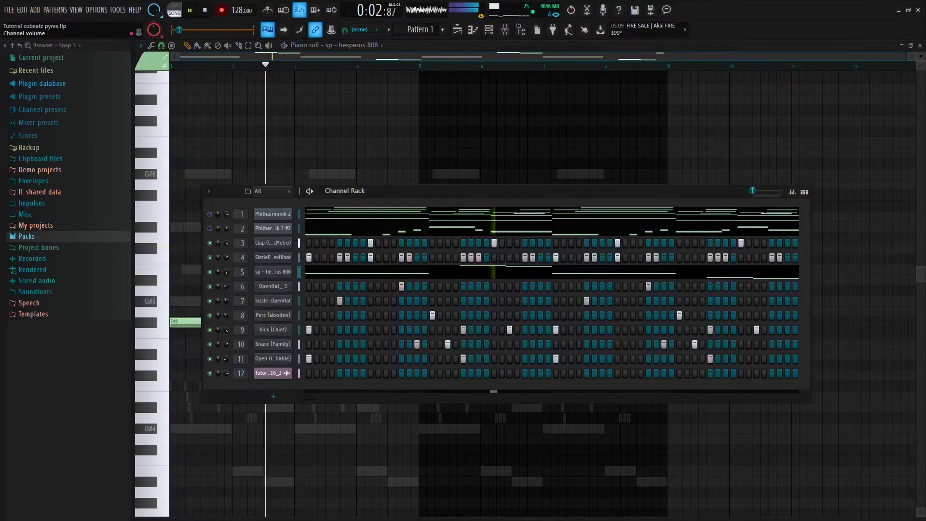
drag(226, 329, 230, 328)
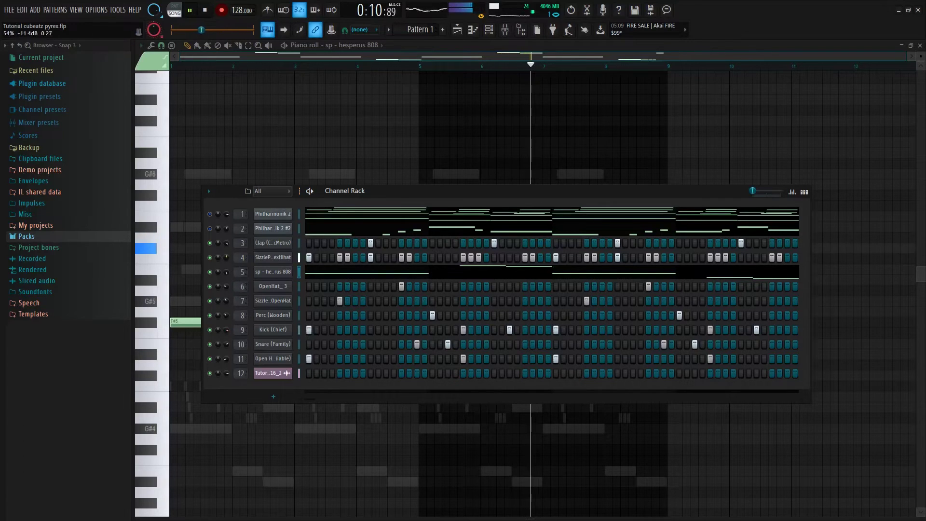
key(F6)
key(F5)
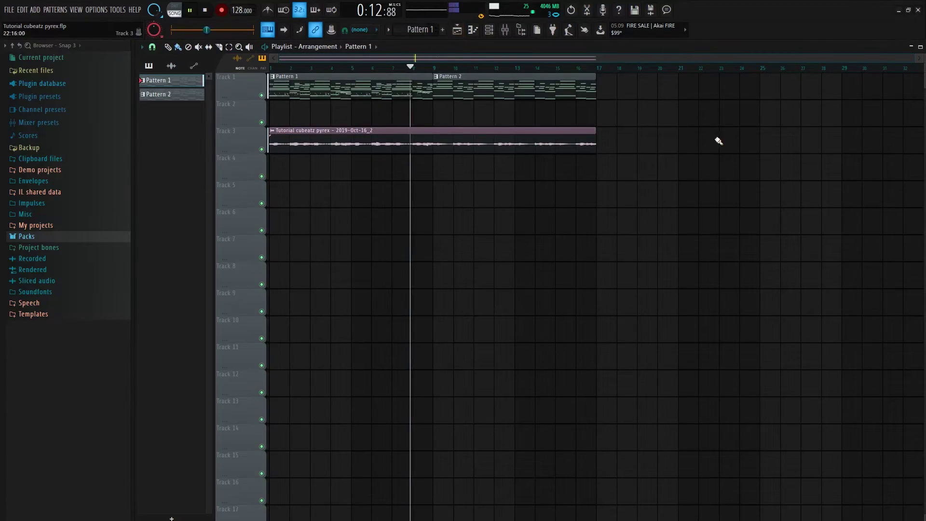
Step: Duplicate the OpenHat_3 and SizzlePyrexReverseOpenHat notes of bars 1 to 4 into bars 5 to 8 of Pattern 1
key(F6)
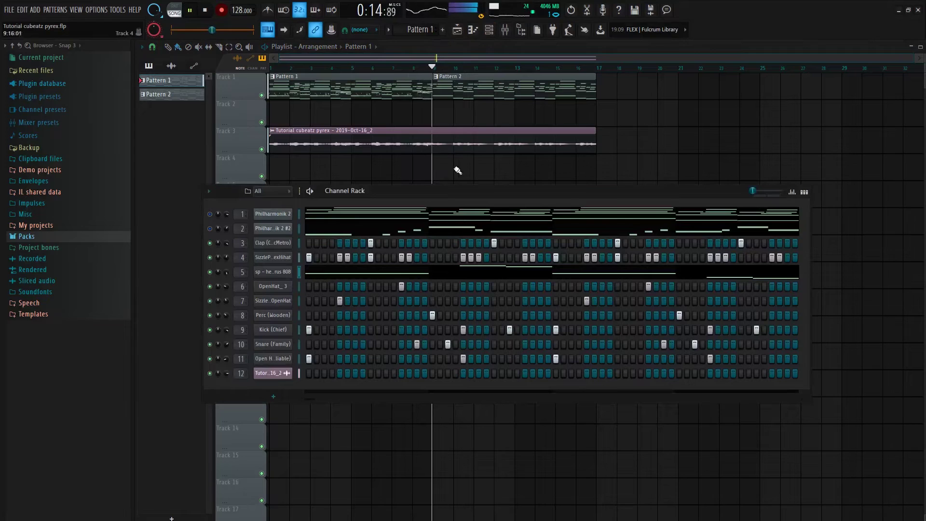
right_click(285, 286)
click(309, 288)
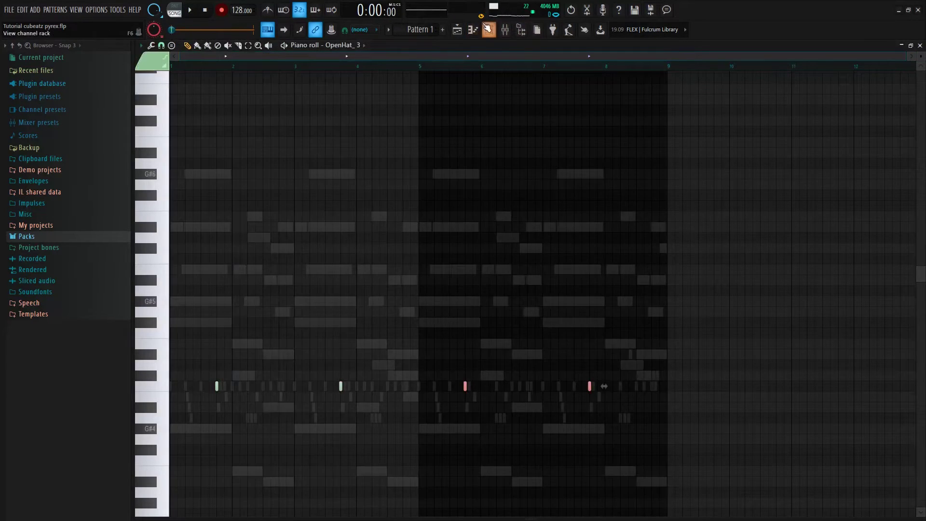
key(F6)
right_click(286, 305)
click(319, 299)
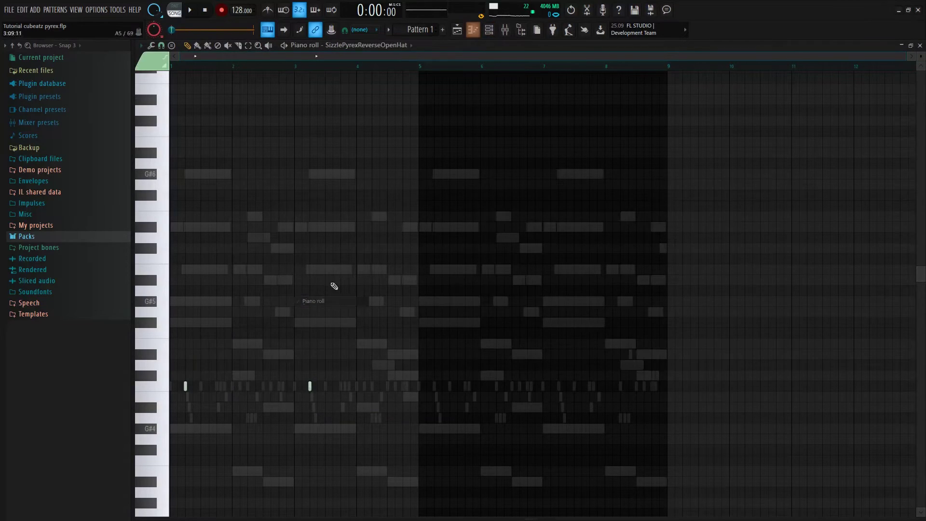
key(F6)
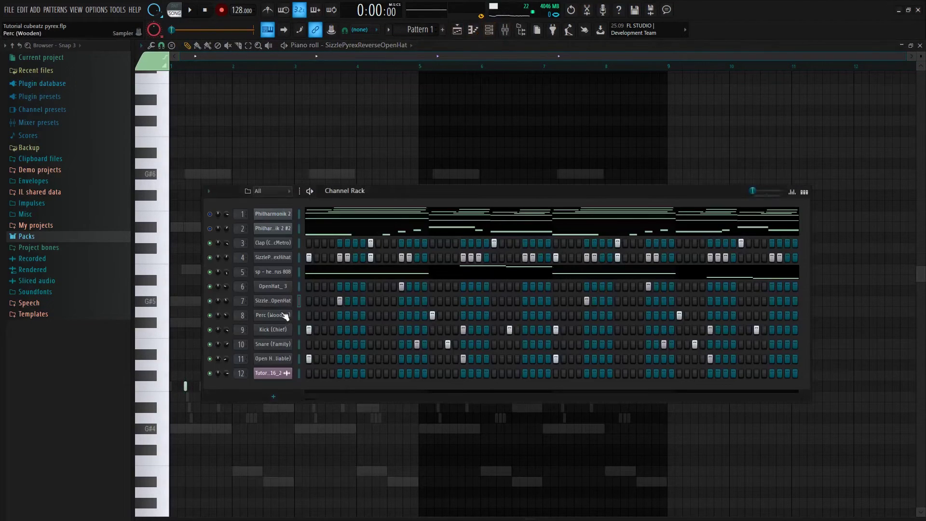
Step: Duplicate the Perc (Wooden) and Kick (Chief) notes of bars 1 to 4 into bars 5 to 8 of Pattern 1
right_click(286, 316)
click(313, 317)
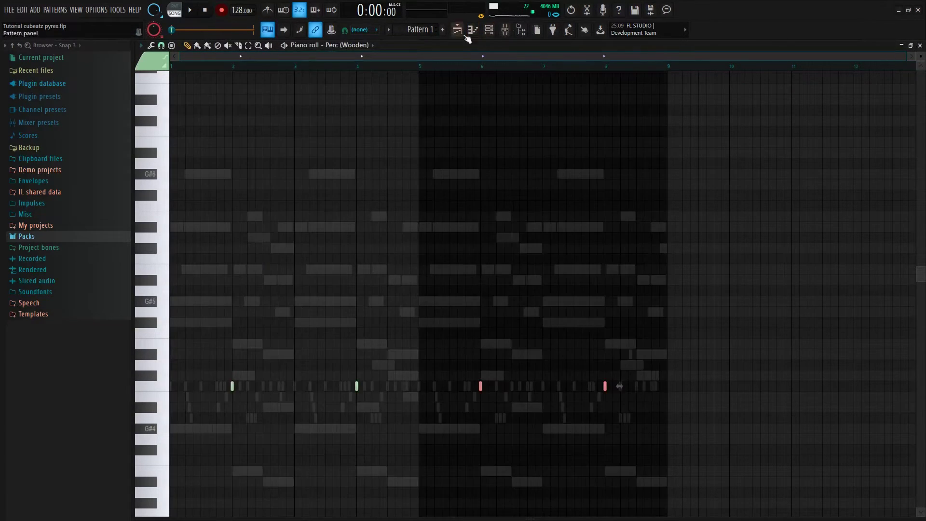
click(489, 29)
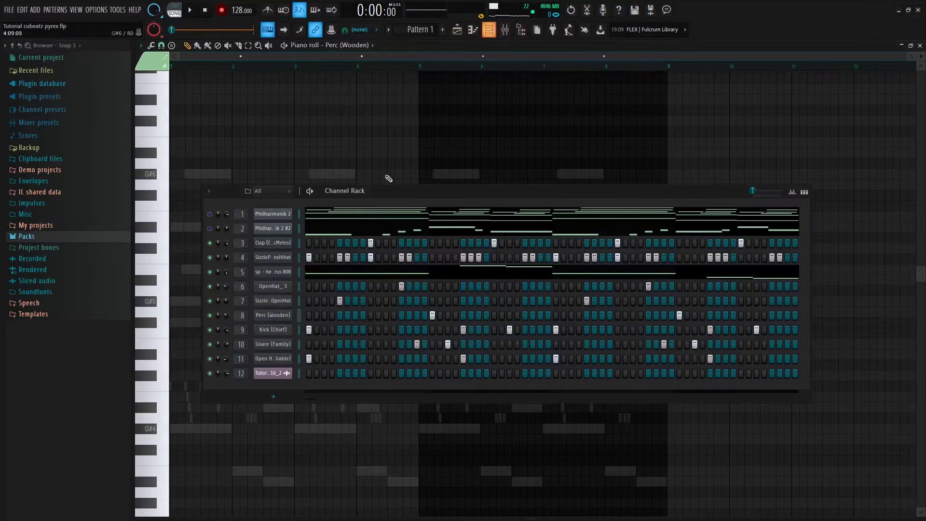
right_click(281, 328)
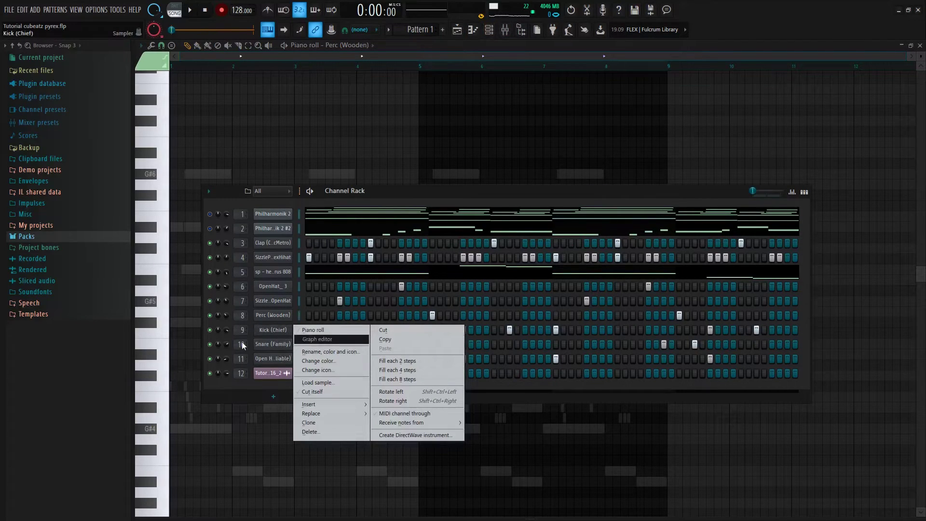
click(322, 330)
click(512, 34)
Step: Duplicate the Snare (Family) notes so the copies line up in bars 5 to 8, undoing any misaligned copy
right_click(281, 344)
click(314, 345)
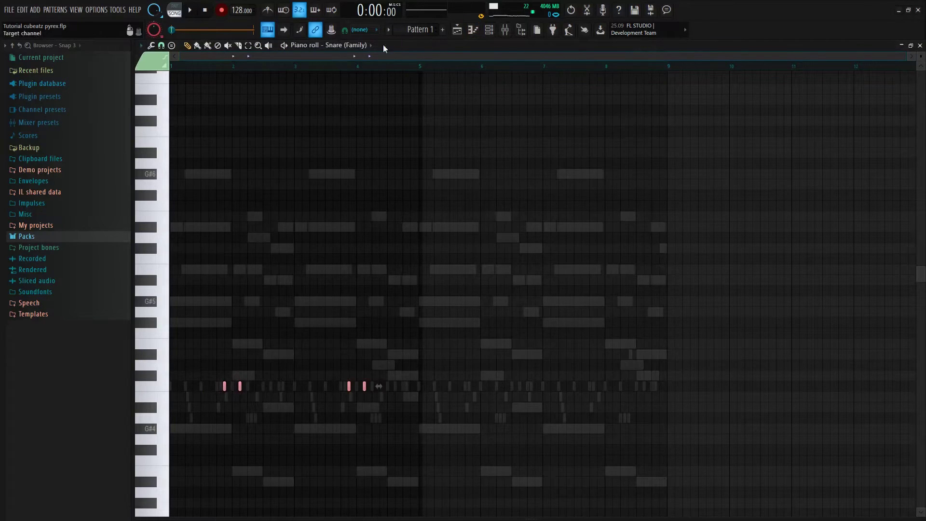
key(ctrl+b)
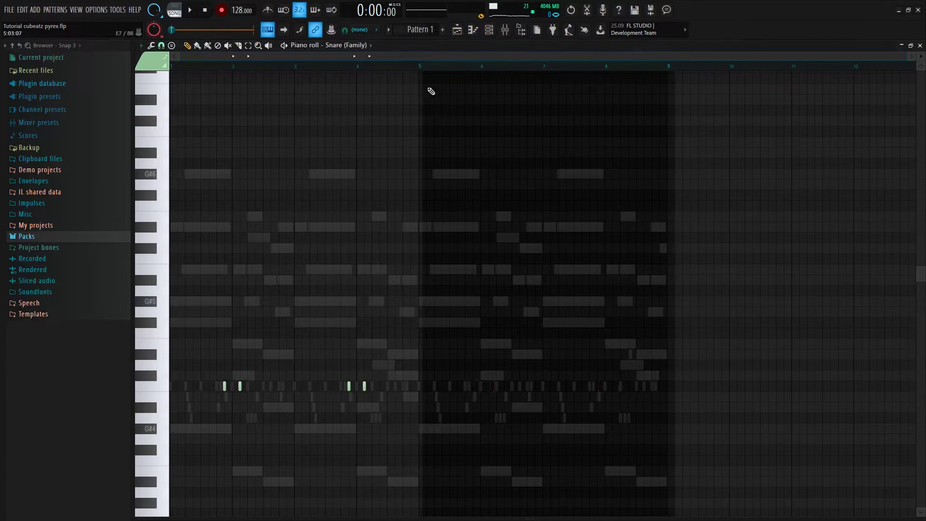
click(422, 71)
key(ctrl+z)
key(ctrl+b)
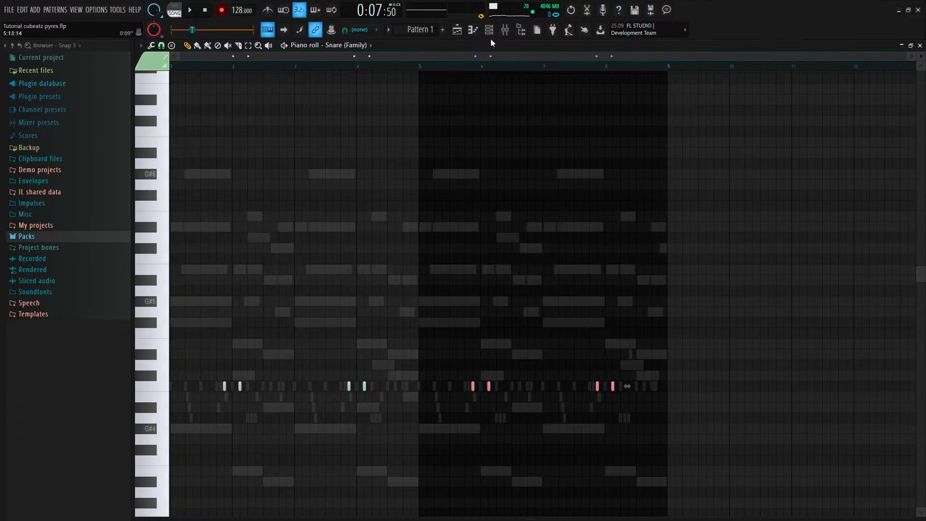
Step: Duplicate the Open Hat (Reliable) notes of bars 1 to 4 into bars 5 to 8 of Pattern 1
click(502, 32)
right_click(278, 369)
click(313, 359)
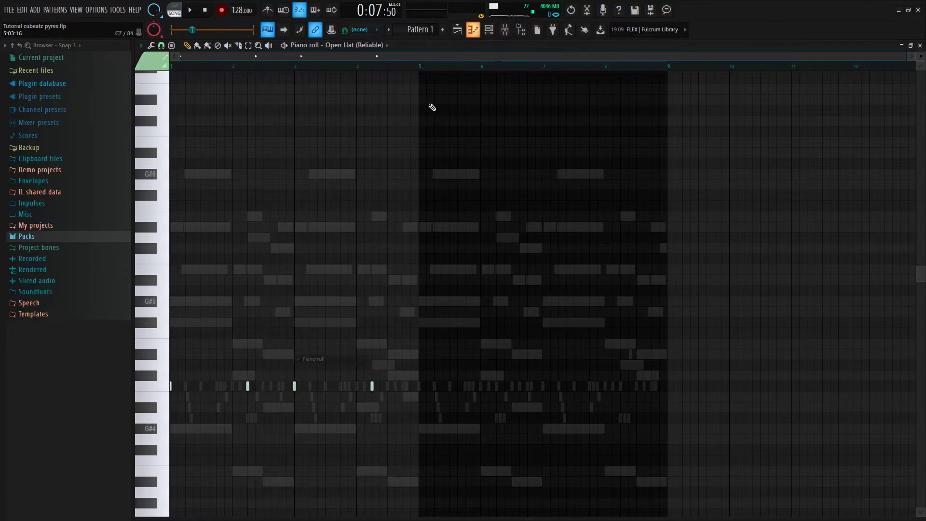
click(426, 71)
key(ctrl+b)
Step: Check whether the SizzlePyrexHihat and Clap (ClassicMetro) notes cover all eight bars, and return to the playlist
click(489, 30)
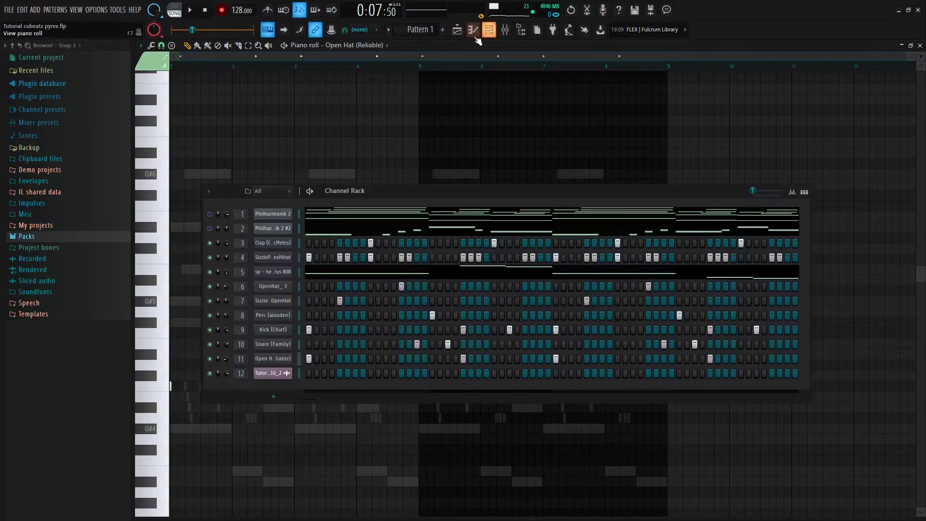
right_click(279, 263)
click(314, 258)
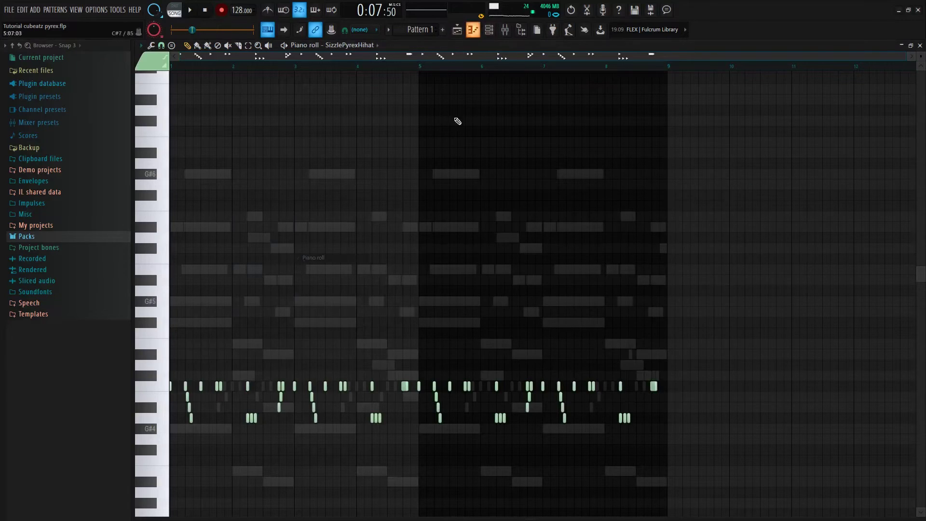
click(489, 30)
right_click(283, 237)
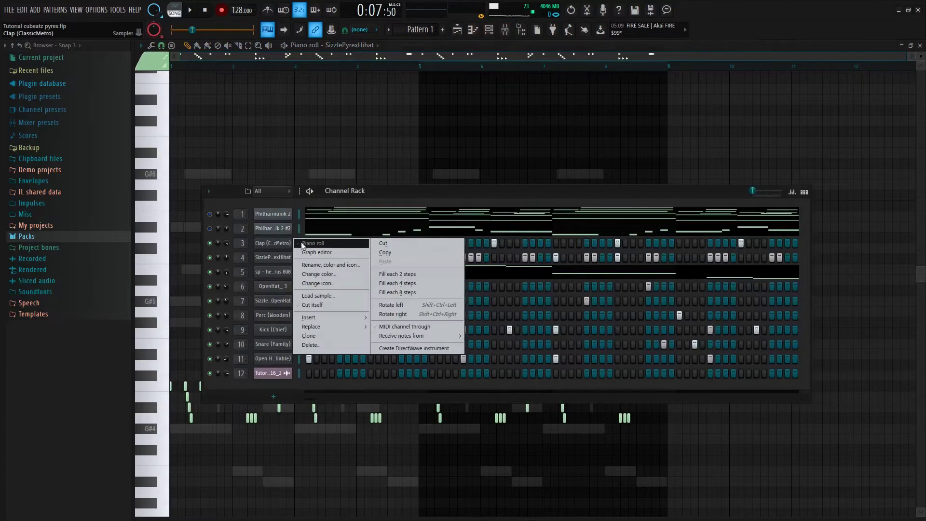
click(313, 243)
click(479, 39)
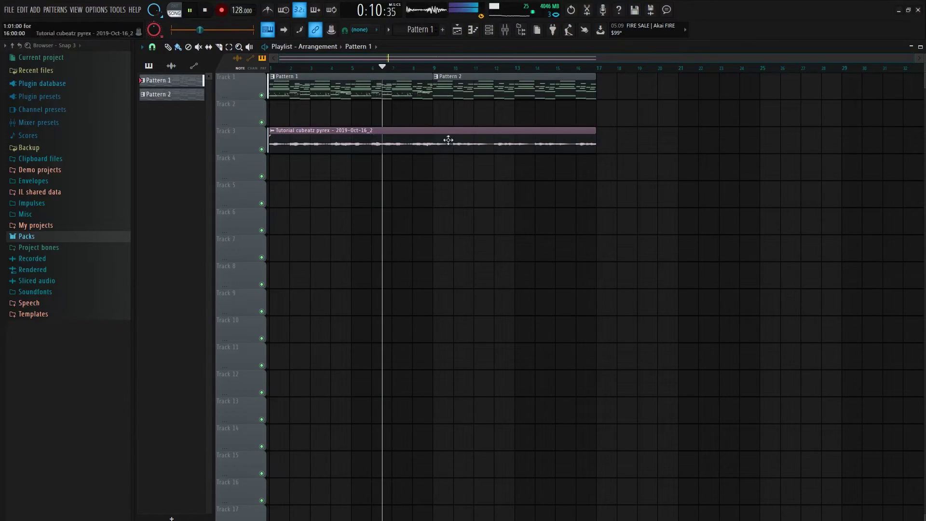
Step: Slice the recorded audio clip on Track 3 at bar 9, switch back to the Draw tool and stop playback
key(c)
drag(438, 159, 443, 120)
click(168, 47)
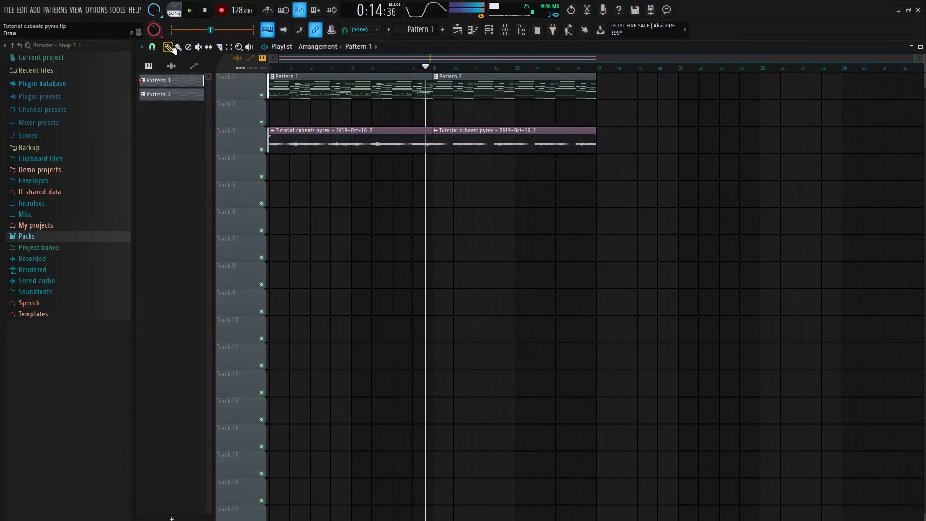
key(space)
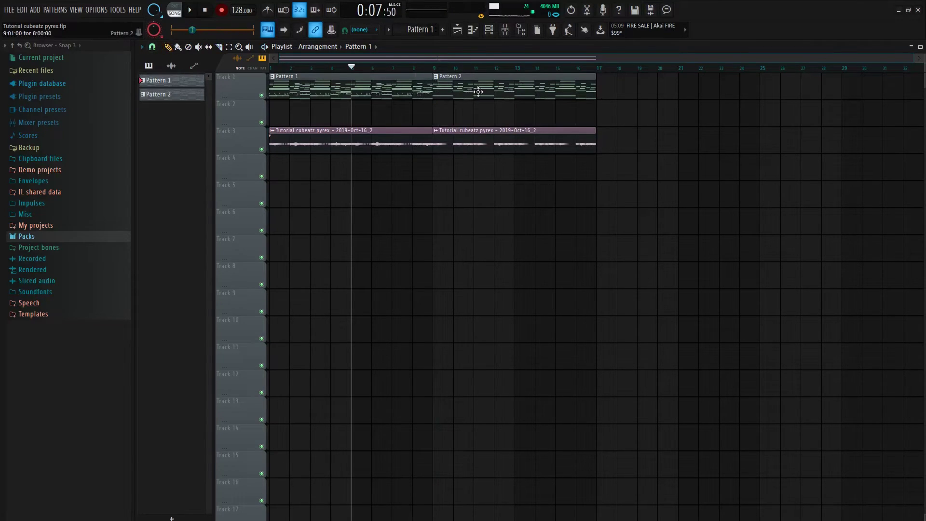
Step: Remove the Pattern 2 clip and rearrange the playlist with the audio slices on Track 2 and Pattern 1 at bar 9 on Track 4
right_click(462, 92)
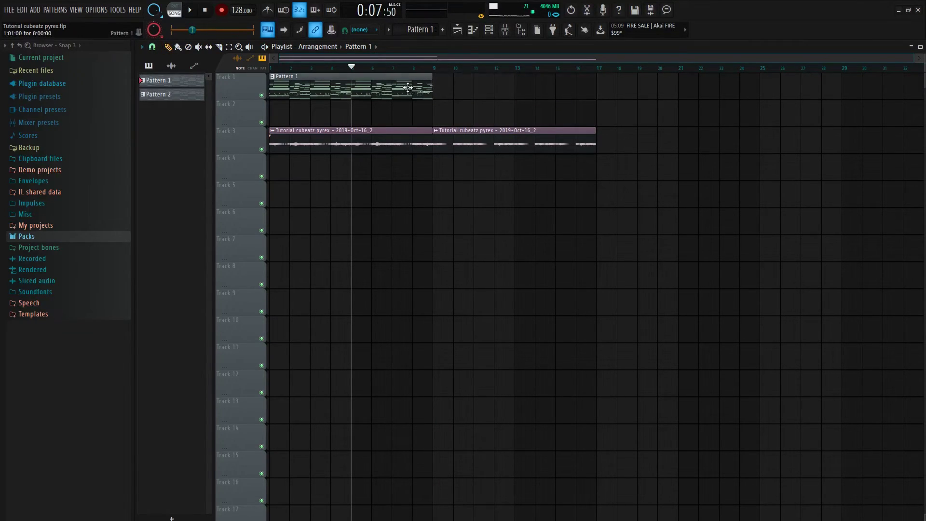
click(441, 82)
drag(592, 110, 314, 207)
key(ctrl+a)
drag(286, 113, 286, 86)
click(442, 267)
right_click(352, 176)
Step: Duplicate the audio slice and Pattern 1 clip of bars 9 to 17 so the copies start at bar 17
key(space)
drag(675, 208, 436, 99)
key(ctrl+b)
click(720, 232)
Step: Split Pattern 1 by channel into a separate pattern for each instrument
click(505, 30)
click(489, 29)
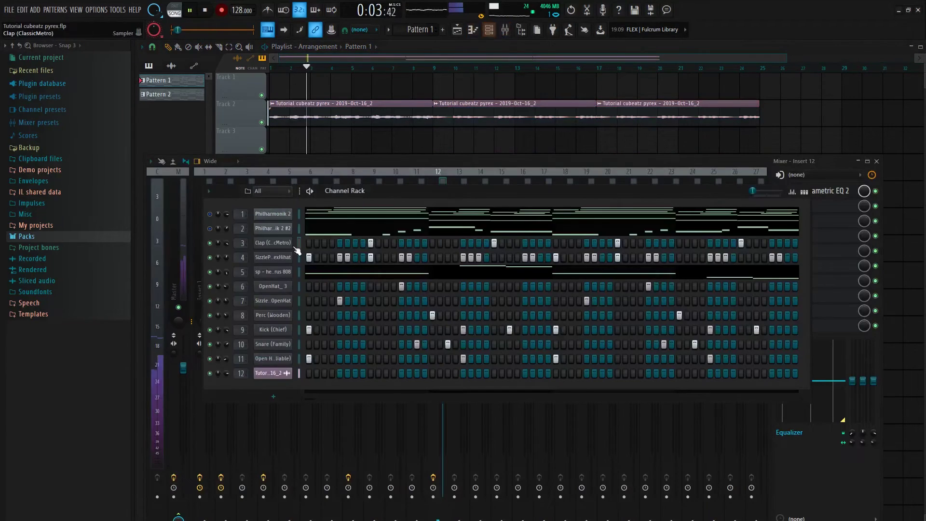
click(420, 29)
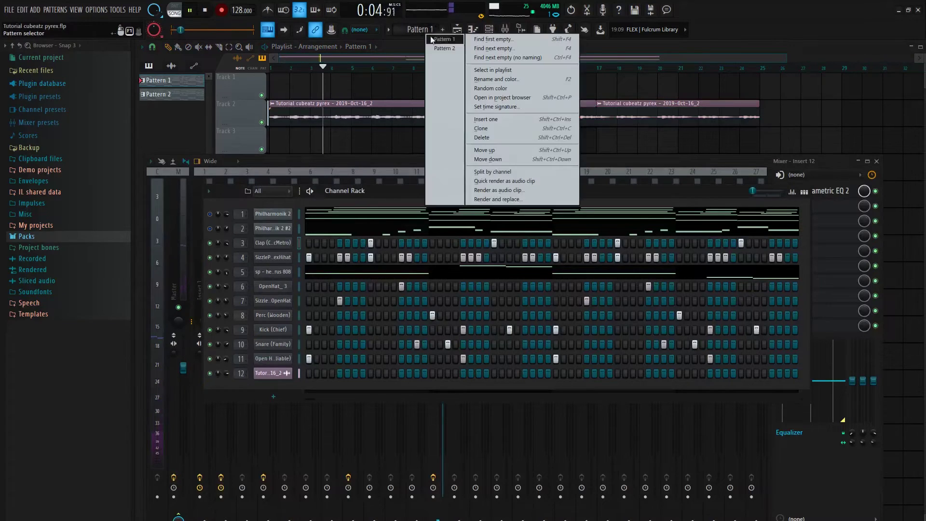
click(501, 175)
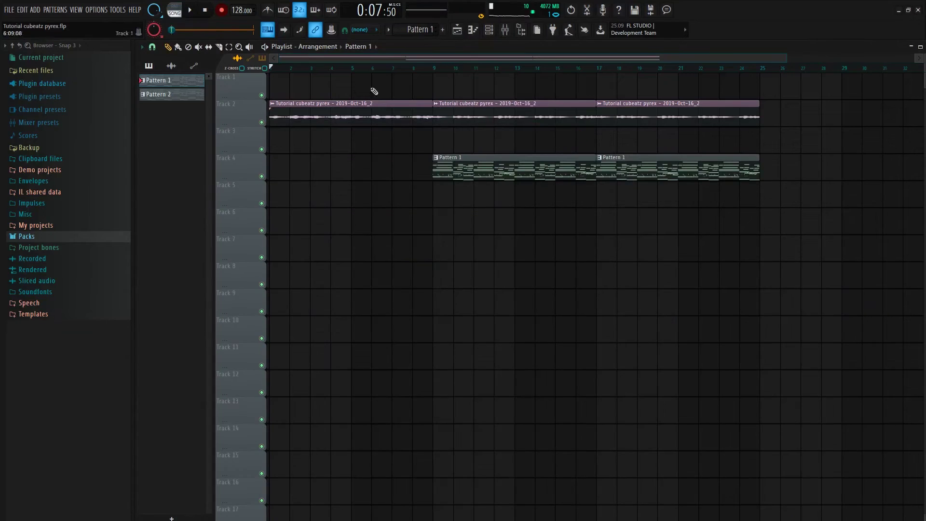
click(499, 31)
click(420, 29)
click(515, 169)
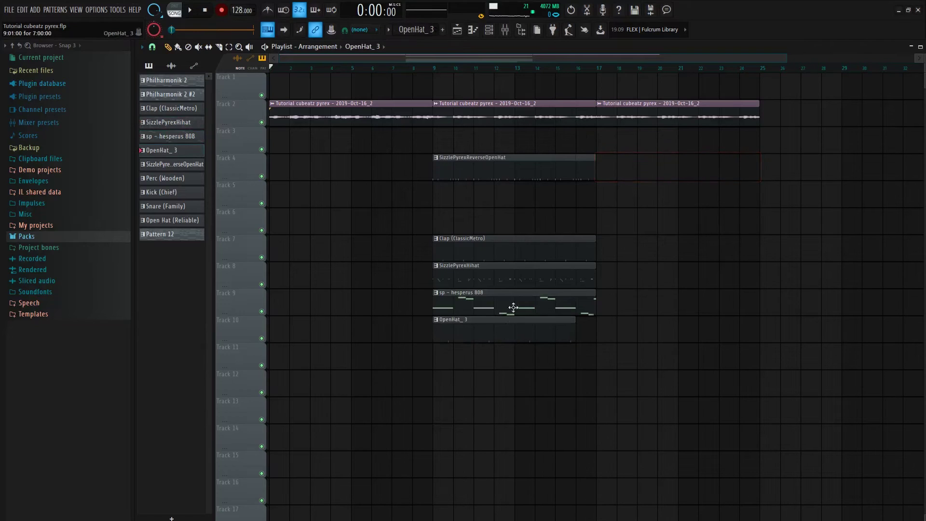
Step: Place the remaining split drum patterns on their own tracks below the 808, all spanning bars 9 to 17
drag(591, 398, 588, 343)
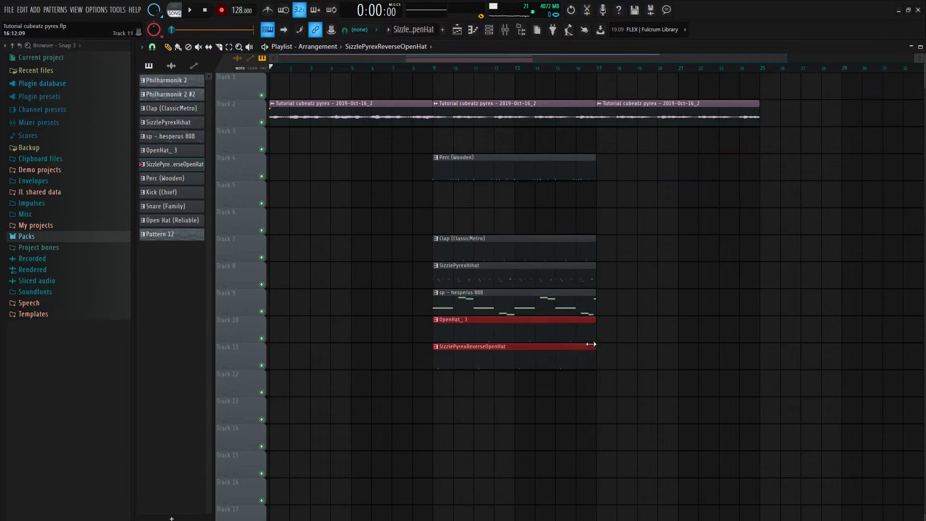
drag(563, 170, 536, 415)
click(538, 454)
drag(526, 179, 539, 475)
Step: Duplicate all nine split pattern clips so copies start at bar 17, and move the whole block up to Tracks 4 to 12
drag(709, 504, 476, 248)
key(ctrl+b)
drag(797, 504, 477, 169)
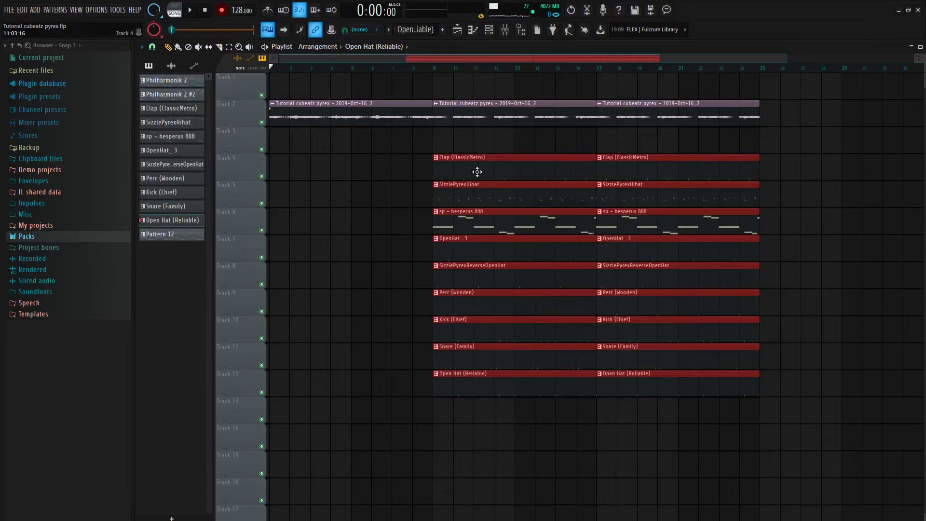
Step: Delete the Open Hat (Reliable), Kick (Chief) and Snare (Family) clips in bars 9 to 17 and play from bar 9
right_click(488, 389)
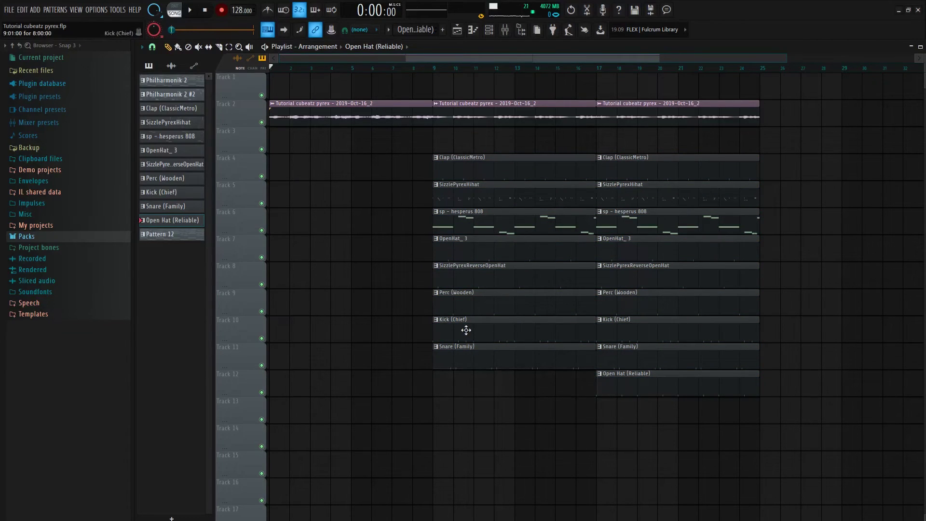
right_click(466, 330)
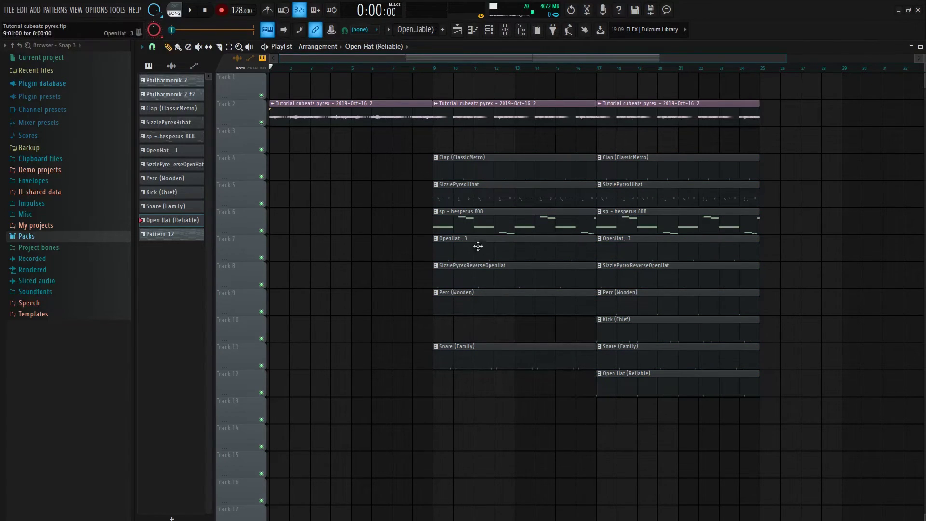
right_click(473, 364)
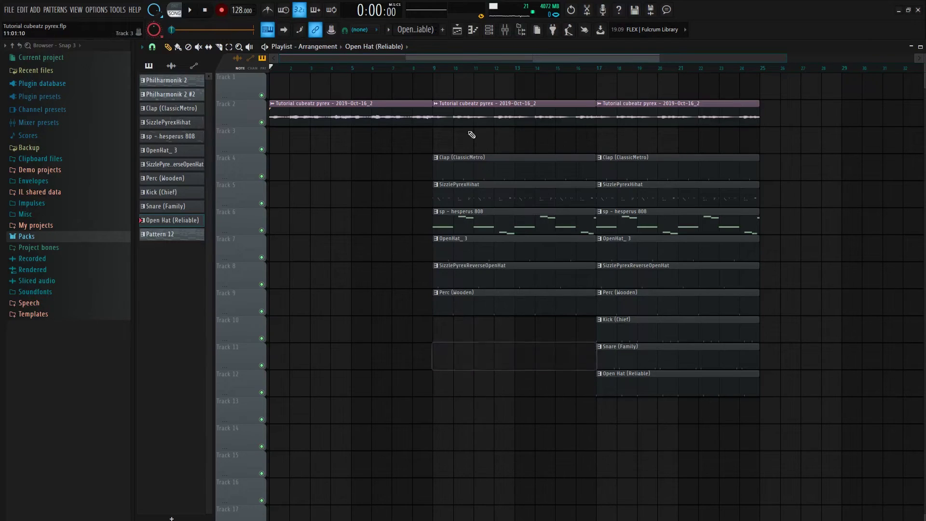
click(439, 72)
scroll(429, 72, down, 3)
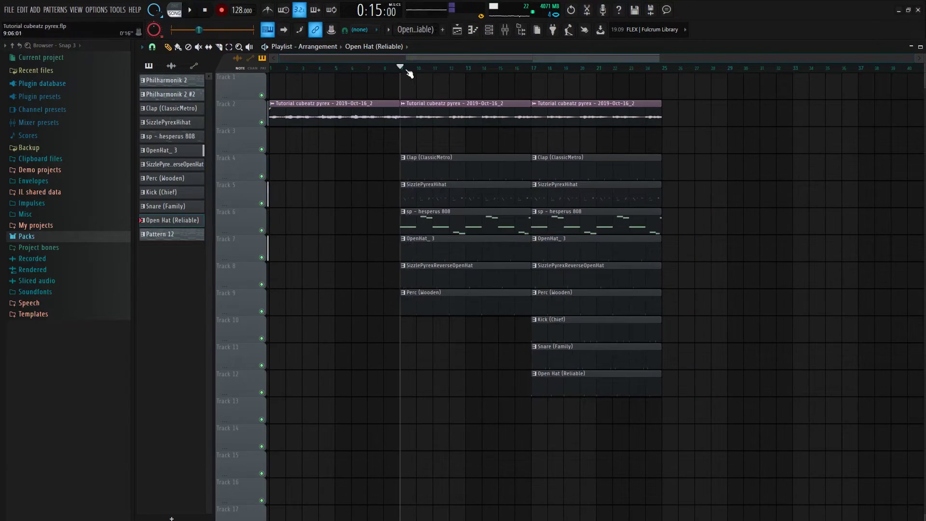
Step: Open the Tag folder of Victor Drum Kit 2 and place the EXQUISITE sample on Track 11 at bar 7
click(27, 236)
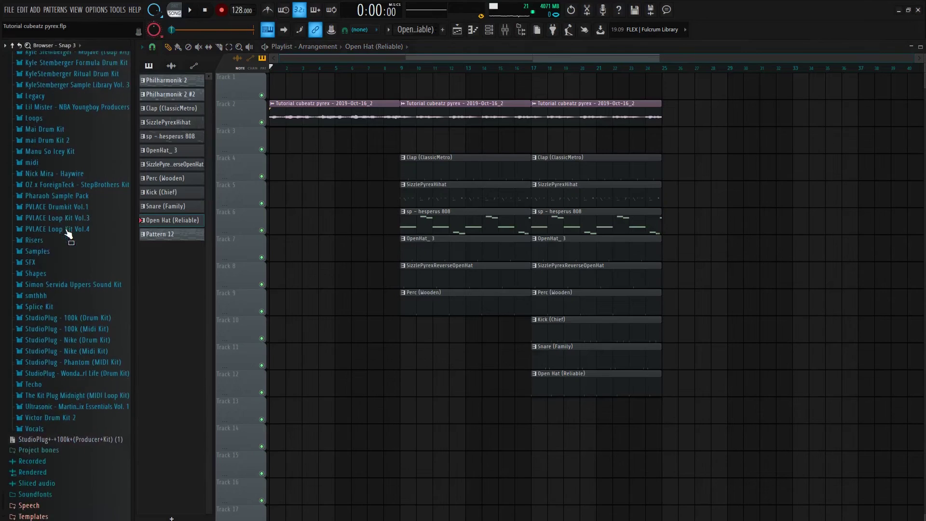
click(62, 414)
click(64, 415)
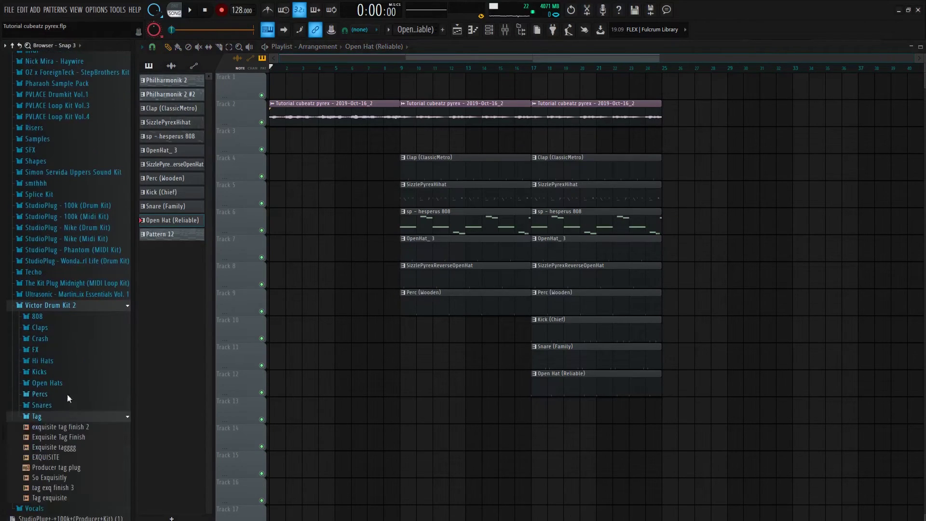
drag(392, 364, 400, 373)
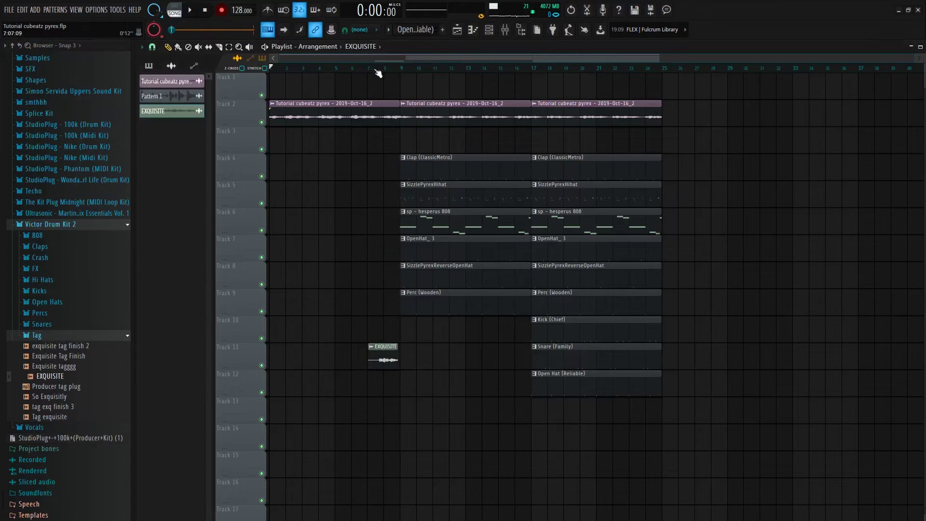
Step: Fine-position the EXQUISITE clip on Track 11 so that it ends exactly at bar 9
scroll(378, 73, up, 5)
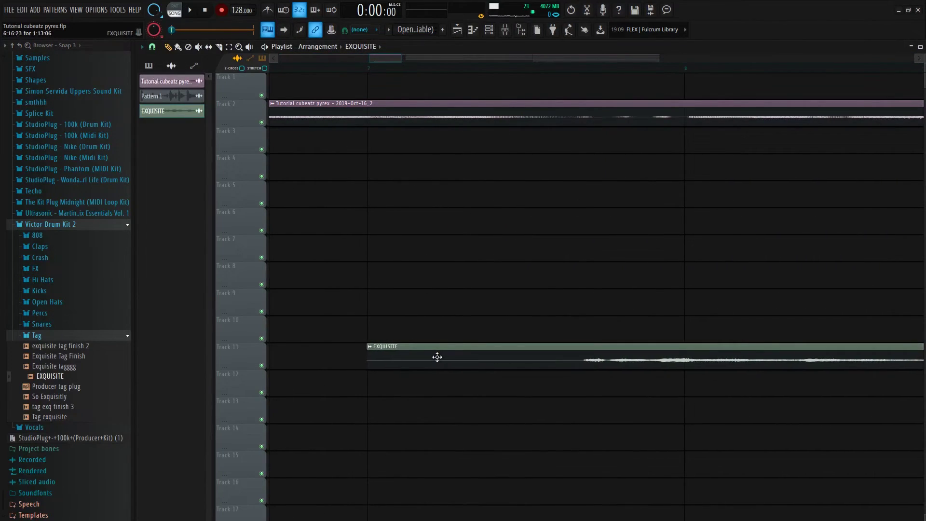
drag(439, 356, 437, 357)
drag(394, 363, 401, 346)
scroll(402, 68, down, 5)
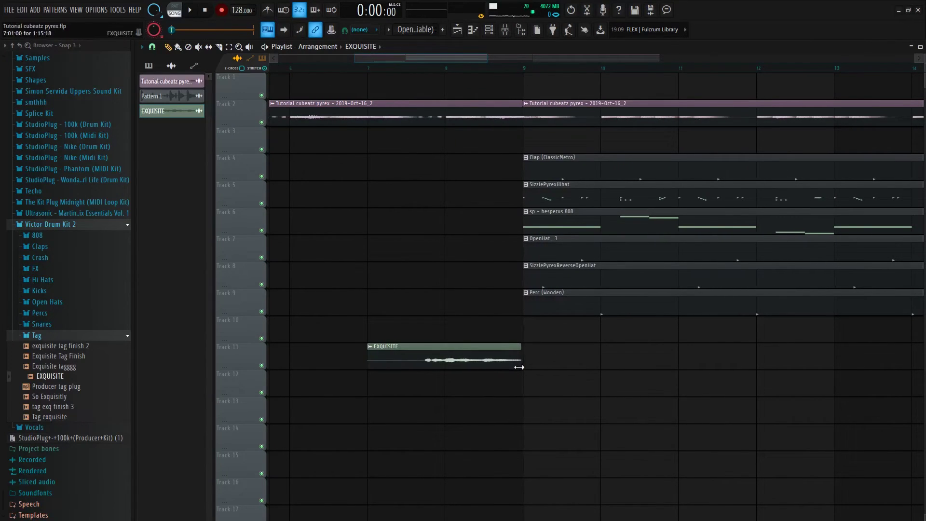
scroll(538, 73, up, 5)
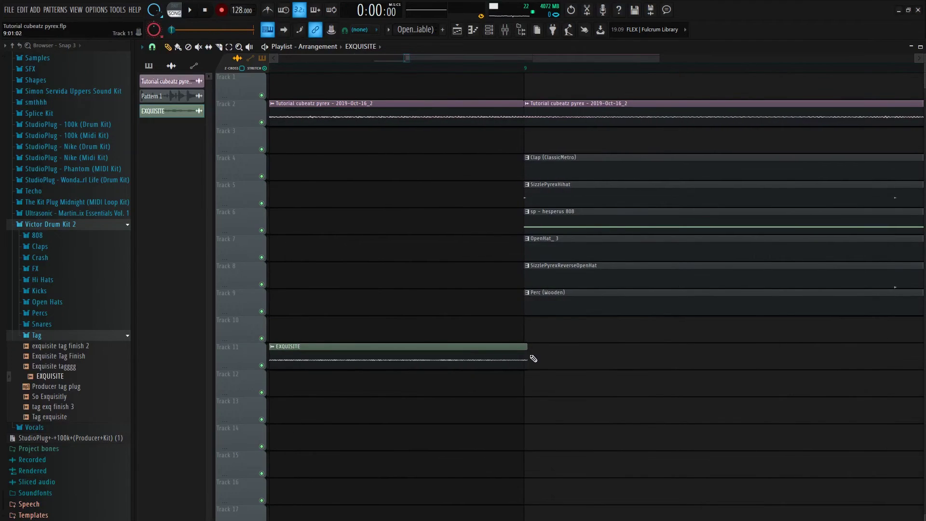
scroll(521, 69, down, 5)
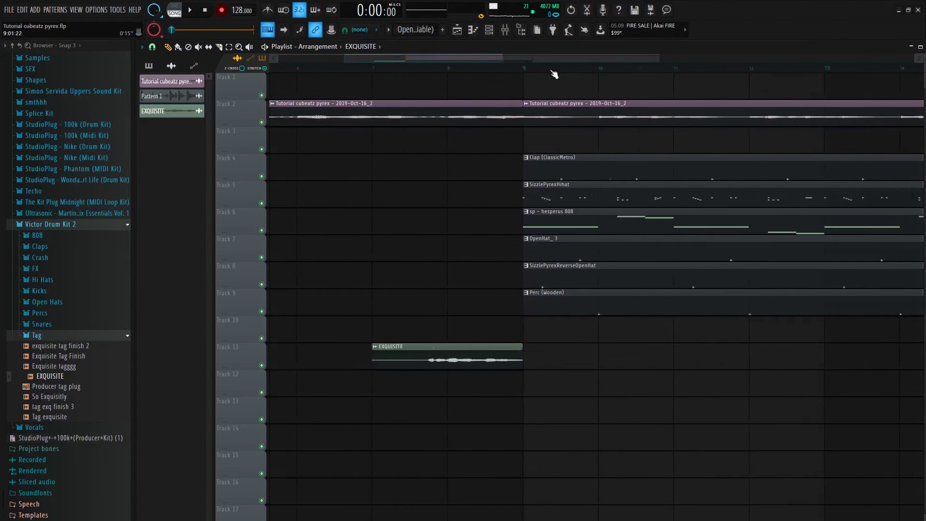
Step: Set the EXQUISITE sample's time stretching mode to Stretch and close its settings
double_click(408, 351)
click(426, 192)
click(419, 221)
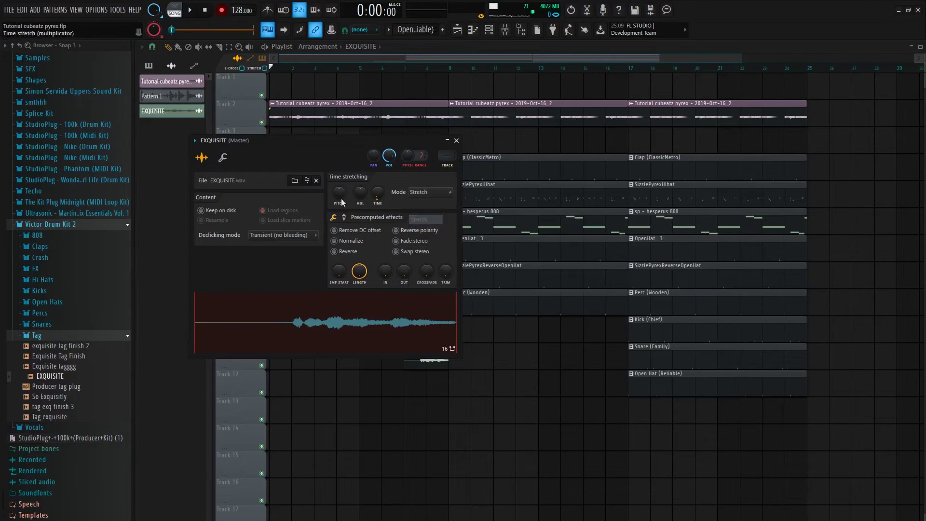
click(457, 140)
Step: Open the kit's FX folder and place pvlace_fx_drumroll on Track 10 with its peak near bar 9
click(56, 269)
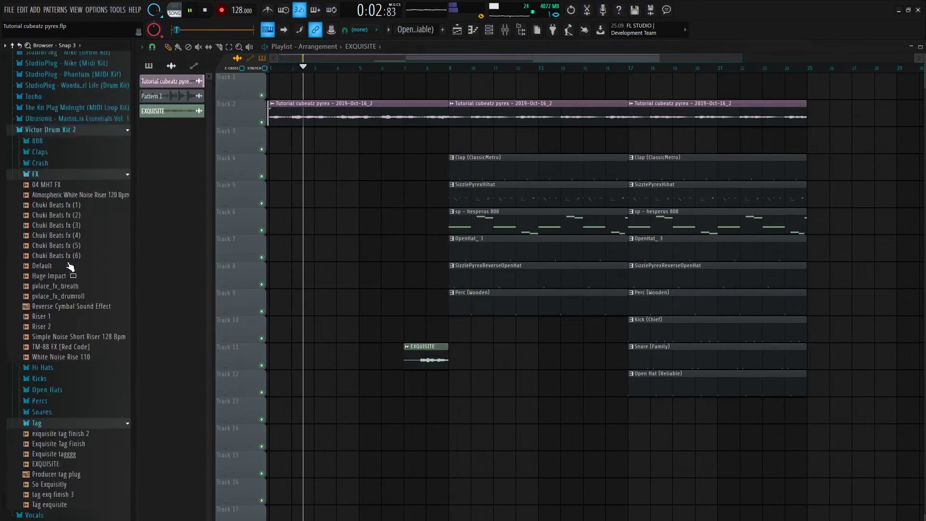
drag(72, 208, 519, 325)
scroll(385, 326, up, 5)
scroll(499, 65, down, 6)
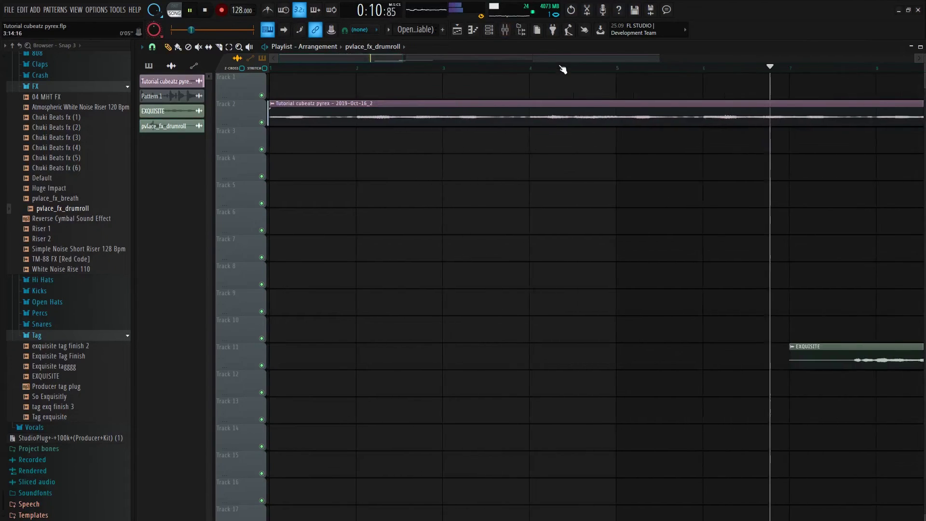
scroll(598, 71, up, 8)
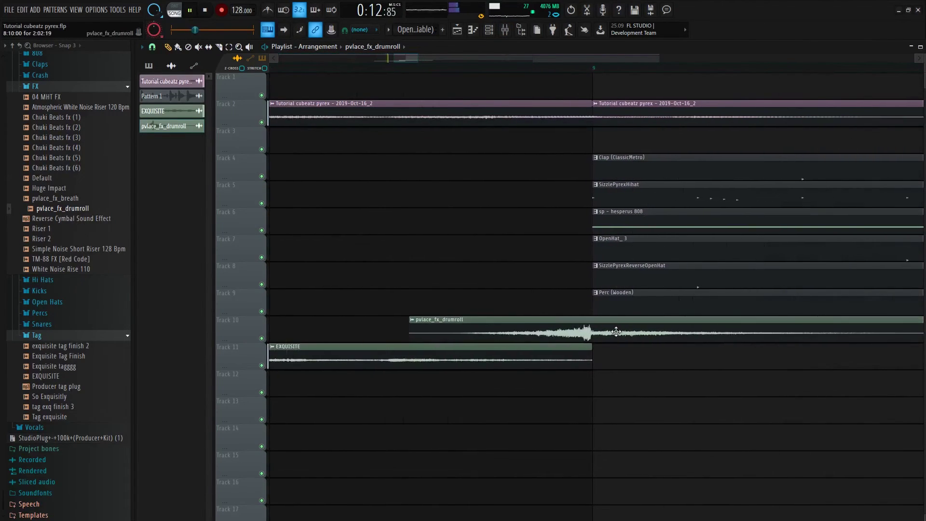
Step: Lower the pvlace_fx_drumroll sample's volume to about 20% and align its peak with bar 9
double_click(434, 323)
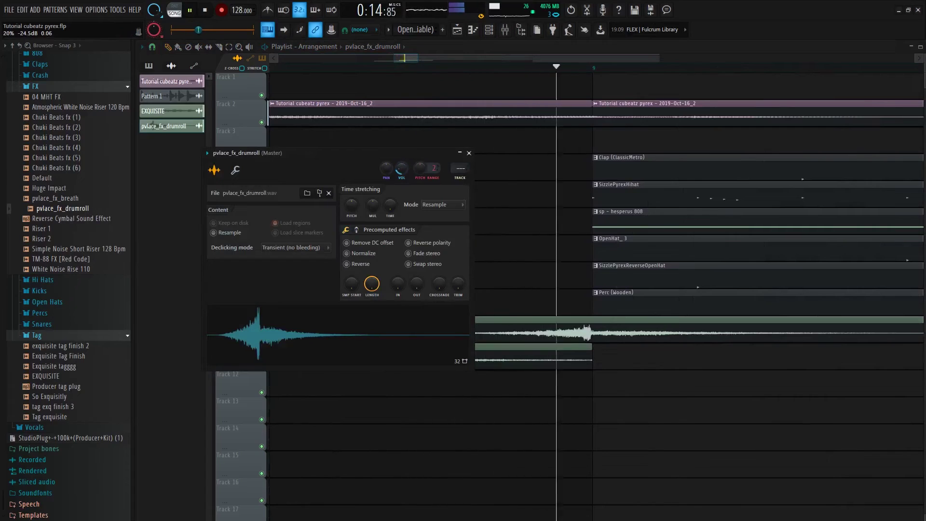
click(469, 153)
drag(409, 320, 269, 319)
drag(602, 328, 609, 333)
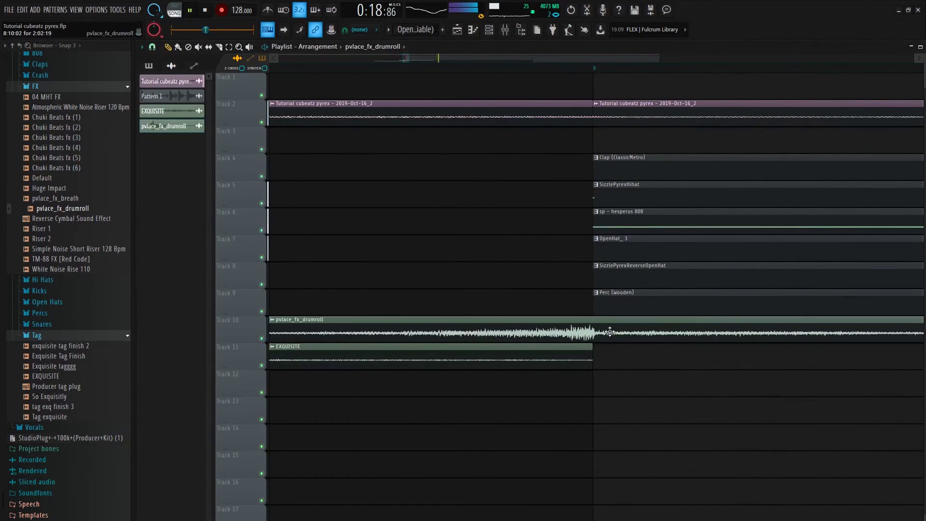
scroll(600, 68, down, 8)
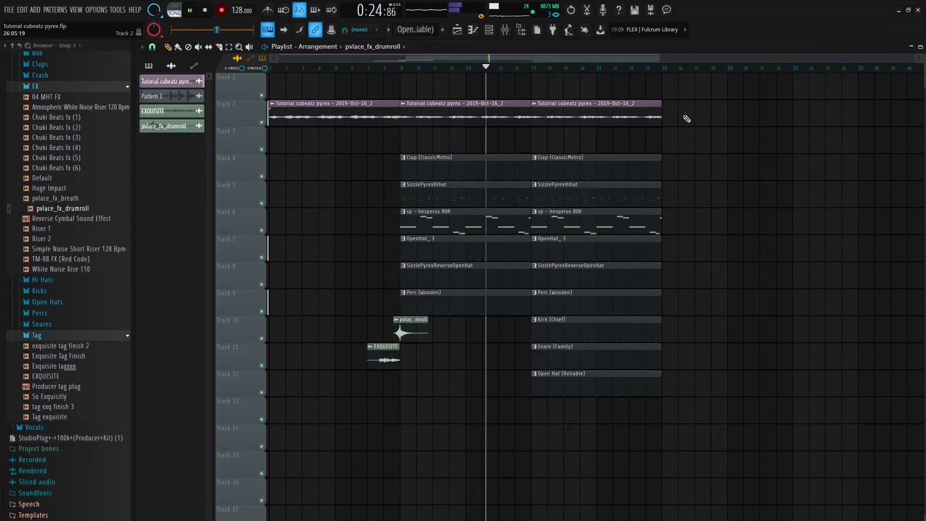
Step: Add Fruity parametric EQ to slot 3 of the Master track and slightly boost bands 4 and 7
key(F9)
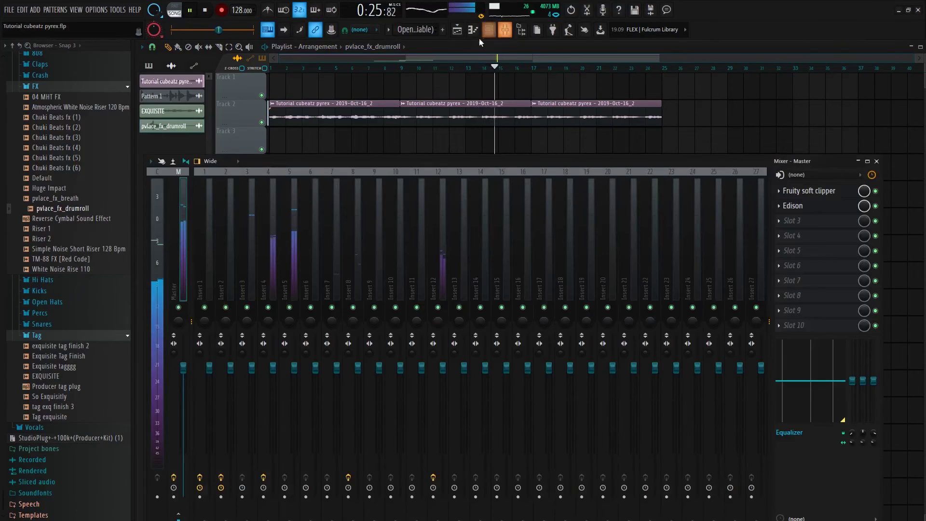
click(790, 220)
click(699, 156)
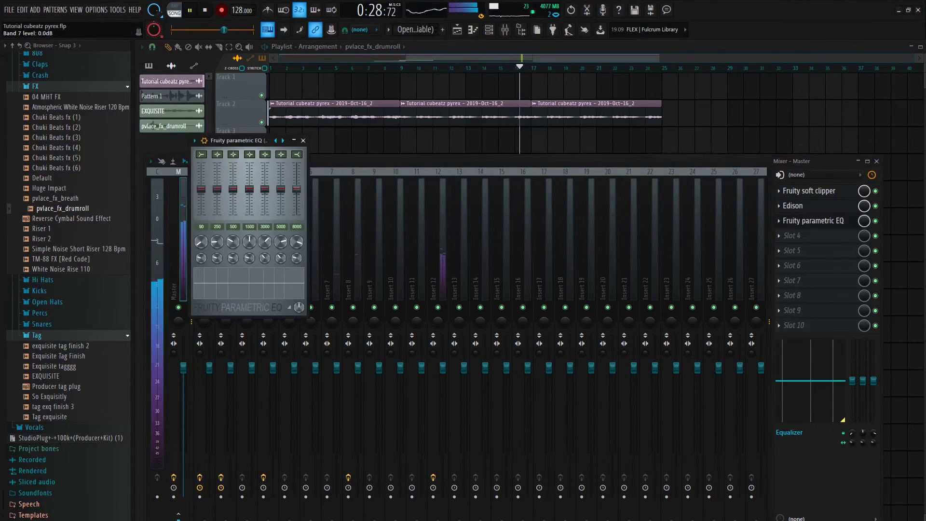
drag(250, 191, 250, 189)
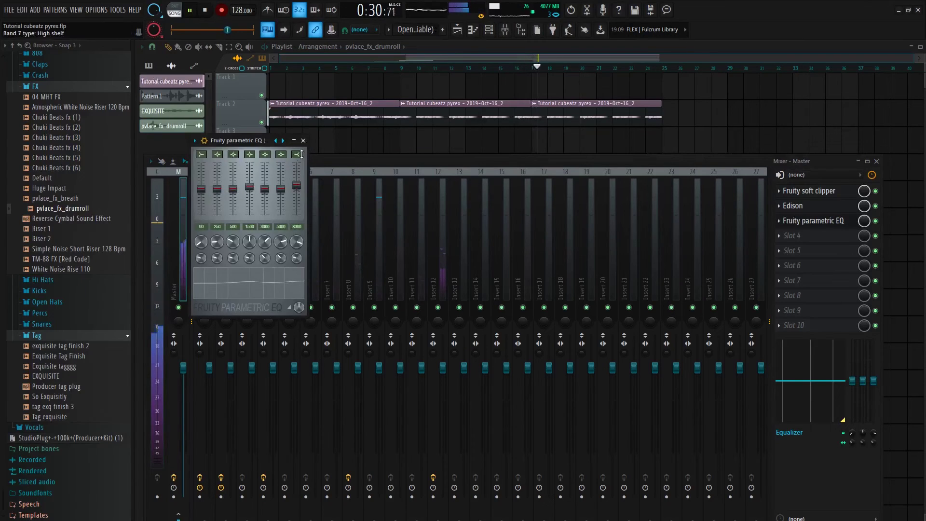
click(302, 141)
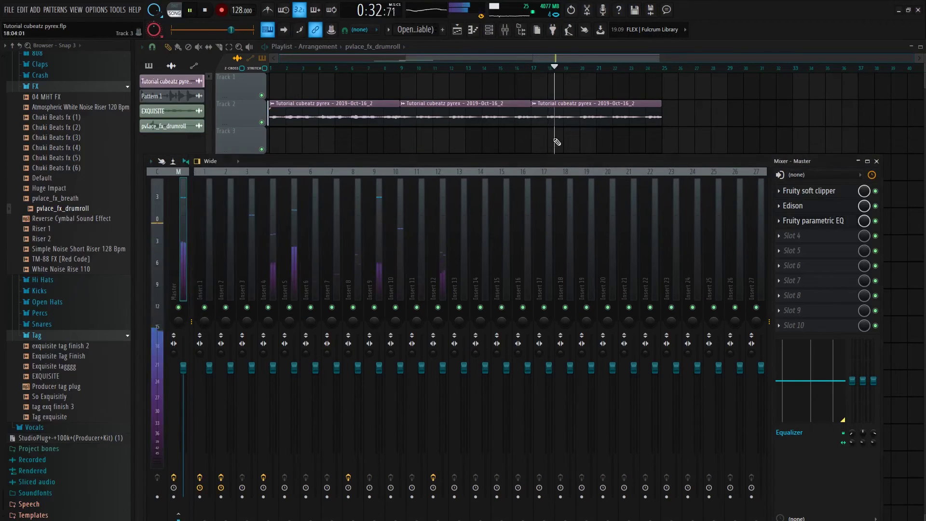
key(F9)
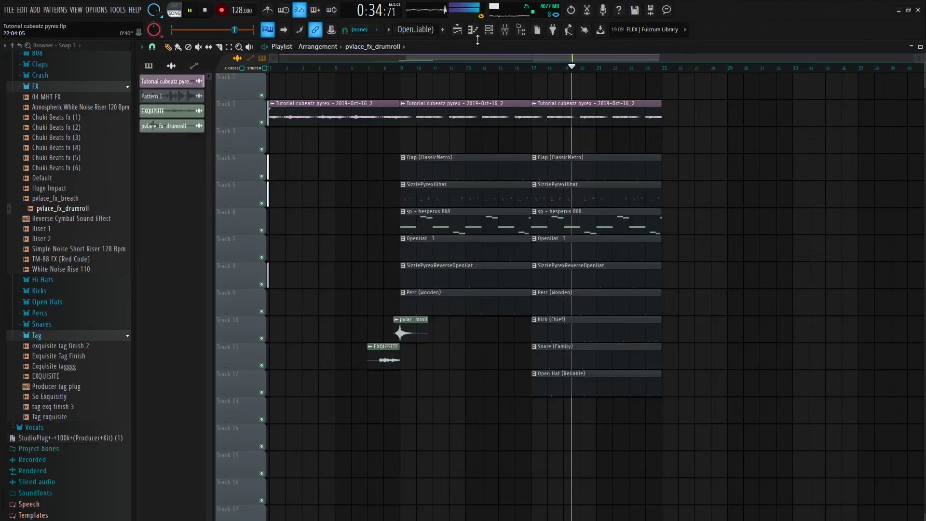
Step: Show all channels and thin out the Perc (Wooden) pattern in the piano roll, keeping only the notes at bars 2 and 6
key(F6)
click(264, 191)
click(264, 200)
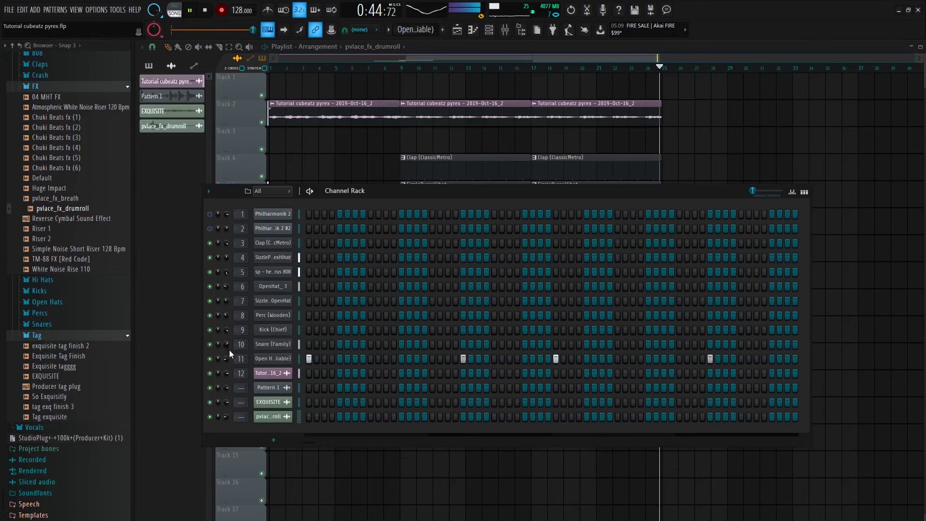
right_click(262, 315)
click(313, 316)
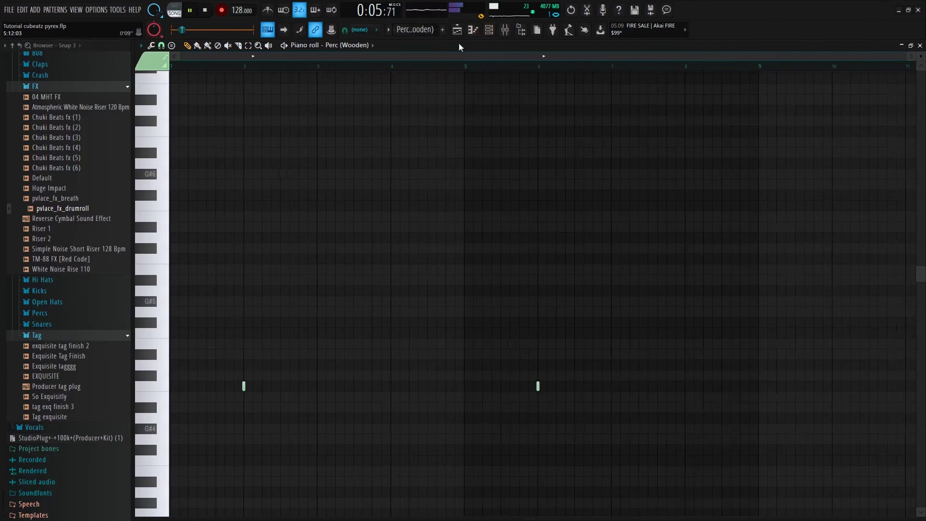
key(space)
Step: Return to the playlist and play the full arrangement from the start through bar 25
click(457, 29)
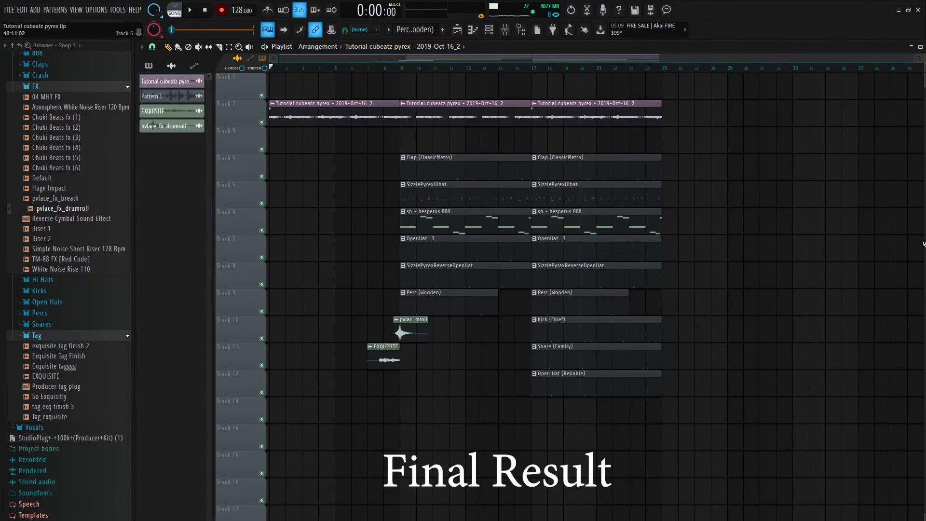
key(space)
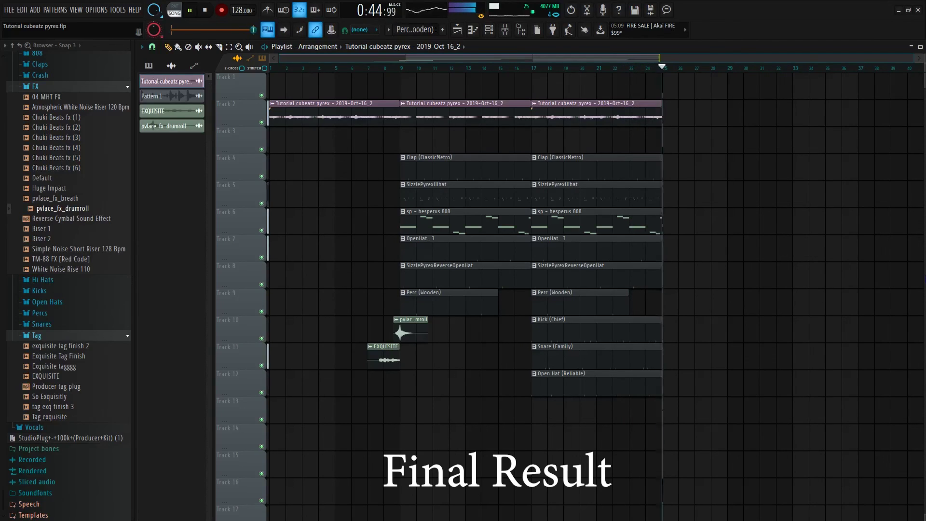
key(space)
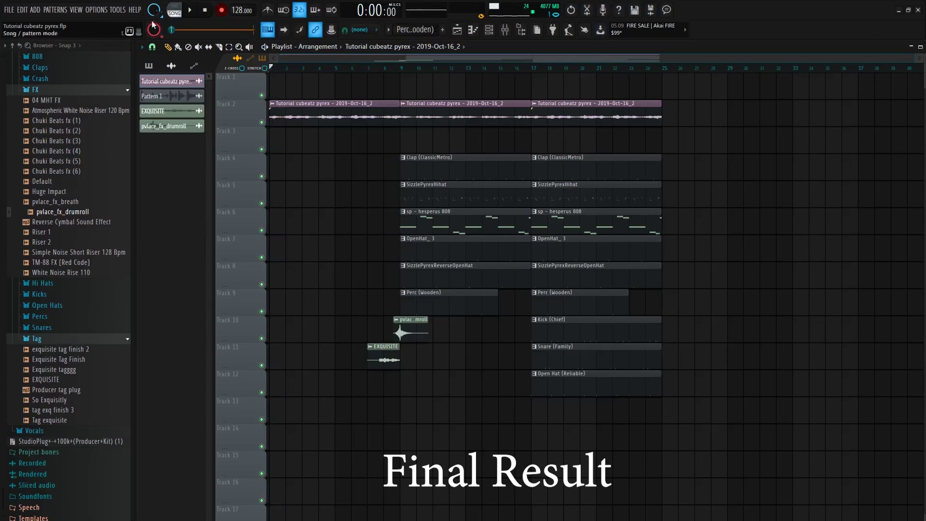